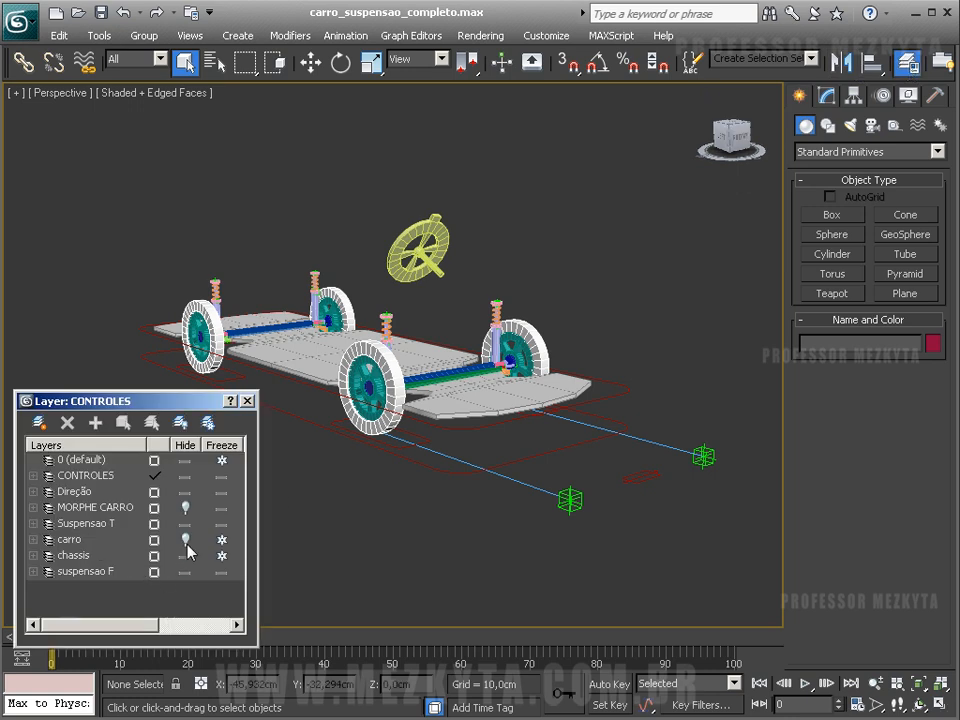
Unhide the carro and MORPHE CARRO layers and freeze every layer except CONTROLES, MORPHE CARRO and carro.
{"action": "left_click", "coordinate": [185, 541]}
{"action": "left_click", "coordinate": [185, 508]}
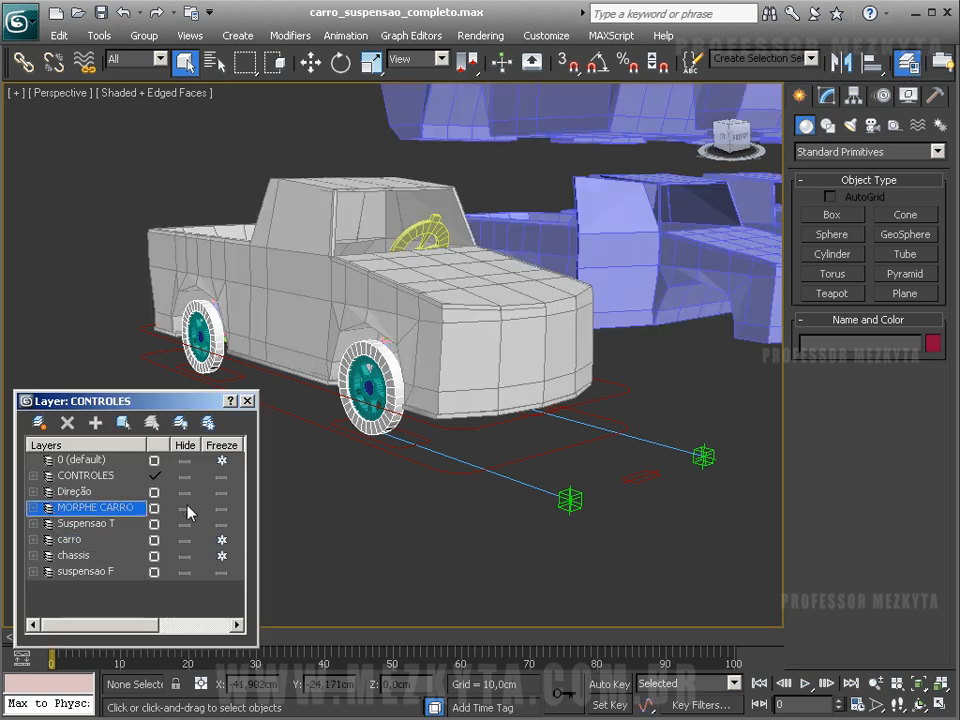
{"action": "left_click", "coordinate": [208, 422]}
{"action": "left_click", "coordinate": [222, 476]}
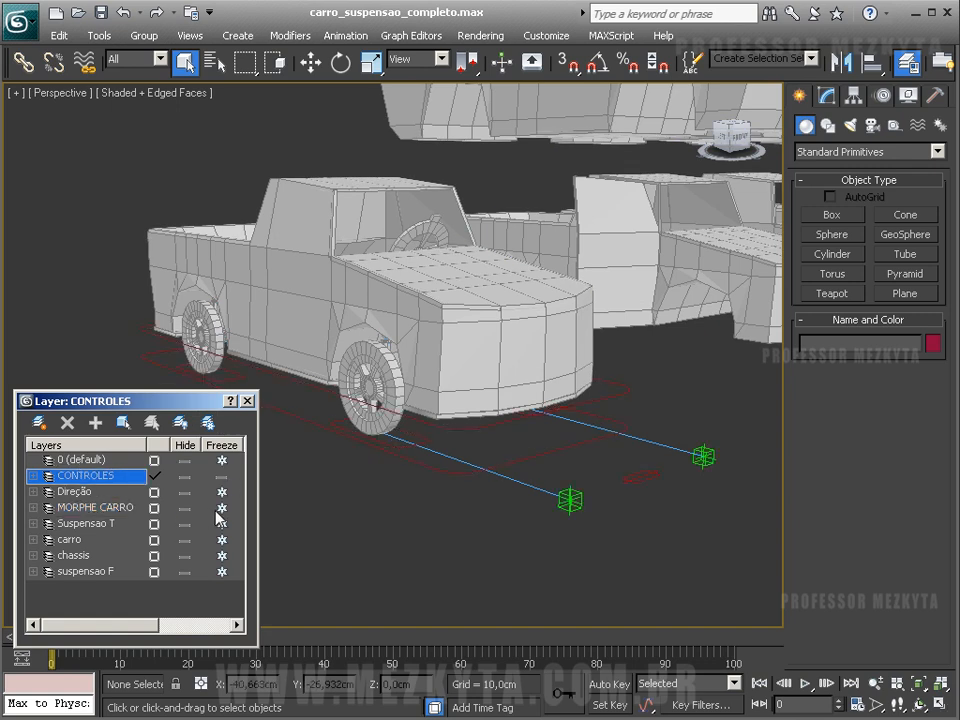
{"action": "left_click", "coordinate": [222, 508]}
{"action": "left_click", "coordinate": [223, 540]}
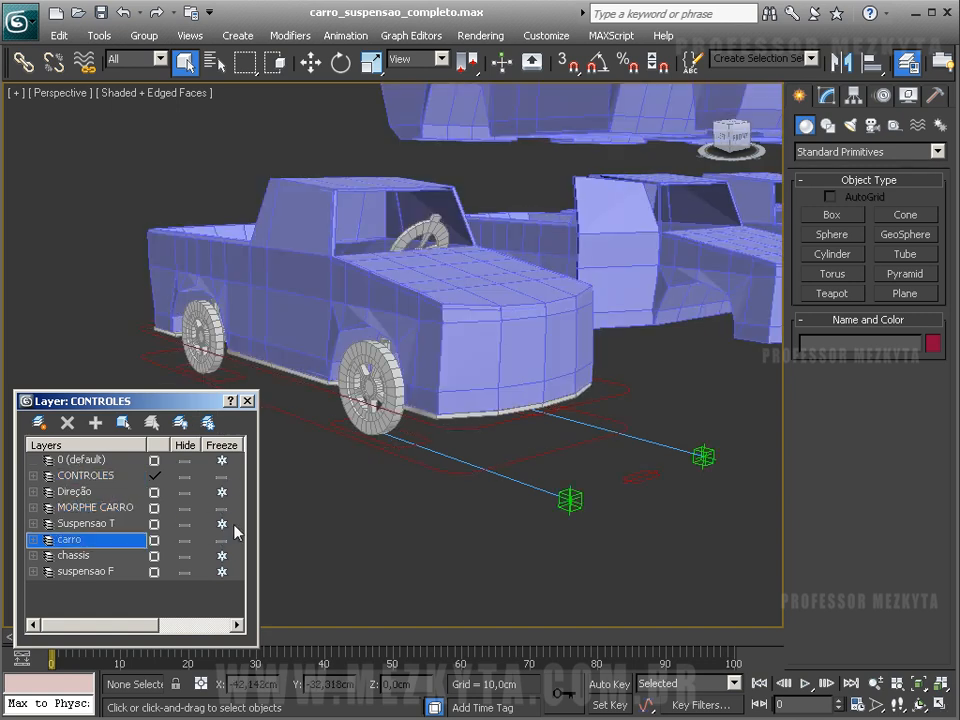
{"action": "left_click", "coordinate": [248, 401]}
Apply a Morpher modifier to the CARRO truck body on the wheeled chassis.
{"action": "scroll", "coordinate": [476, 388], "scroll_direction": "down", "scroll_amount": 1}
{"action": "scroll", "coordinate": [302, 508], "scroll_direction": "down", "scroll_amount": 4}
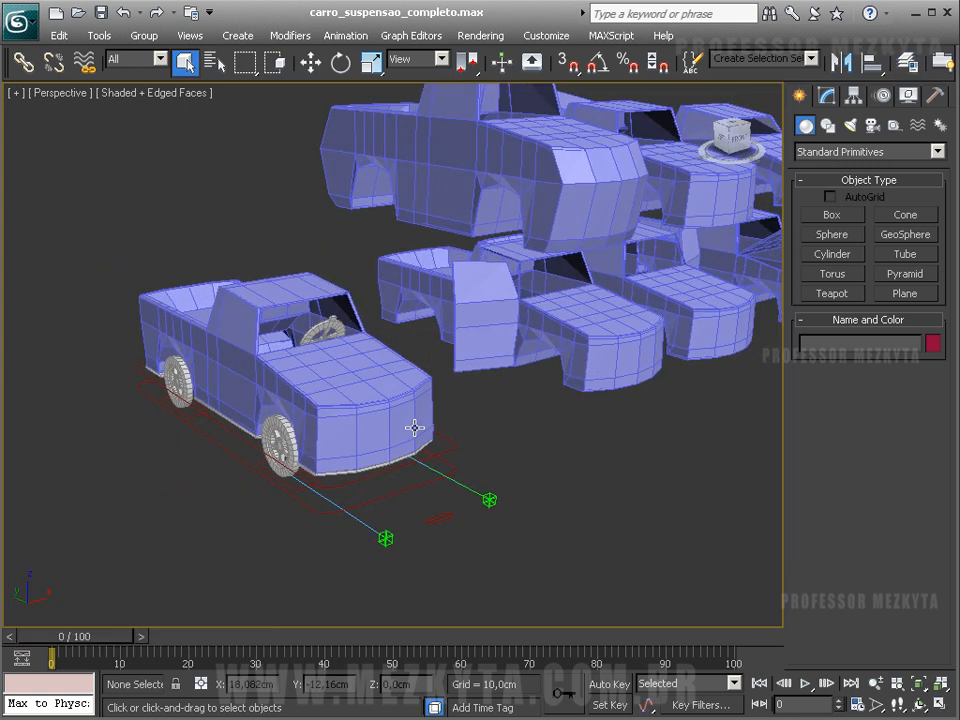
{"action": "middle_click_drag", "start_coordinate": [512, 405], "coordinate": [456, 476]}
{"action": "middle_click_drag", "start_coordinate": [728, 400], "coordinate": [696, 388], "text": "alt"}
{"action": "middle_click_drag", "start_coordinate": [638, 300], "coordinate": [531, 330]}
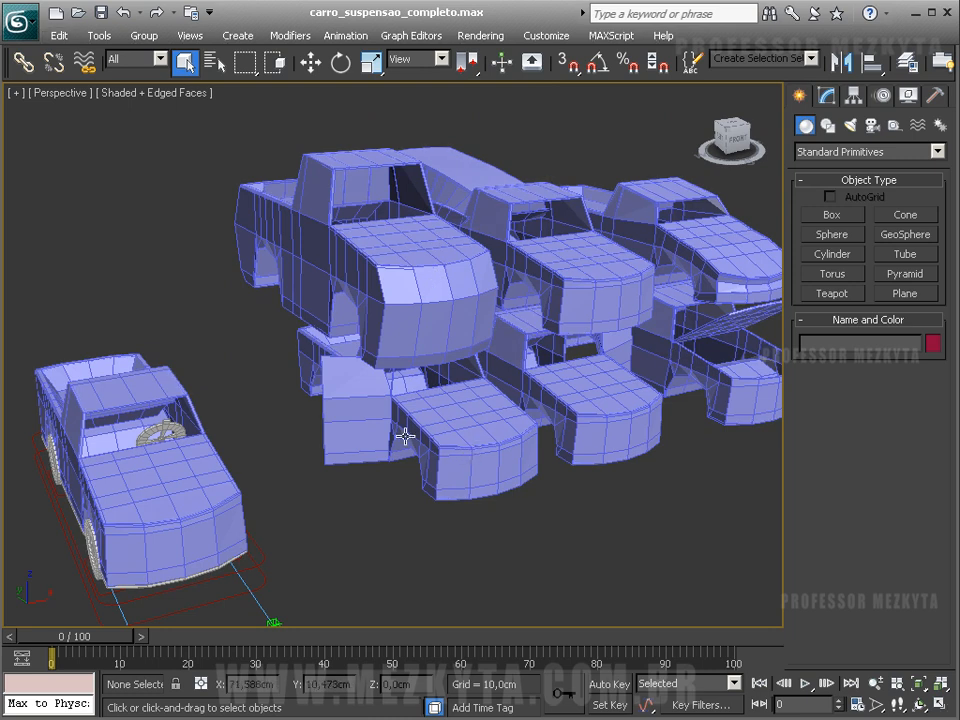
{"action": "middle_click_drag", "start_coordinate": [227, 440], "coordinate": [561, 405], "text": "alt"}
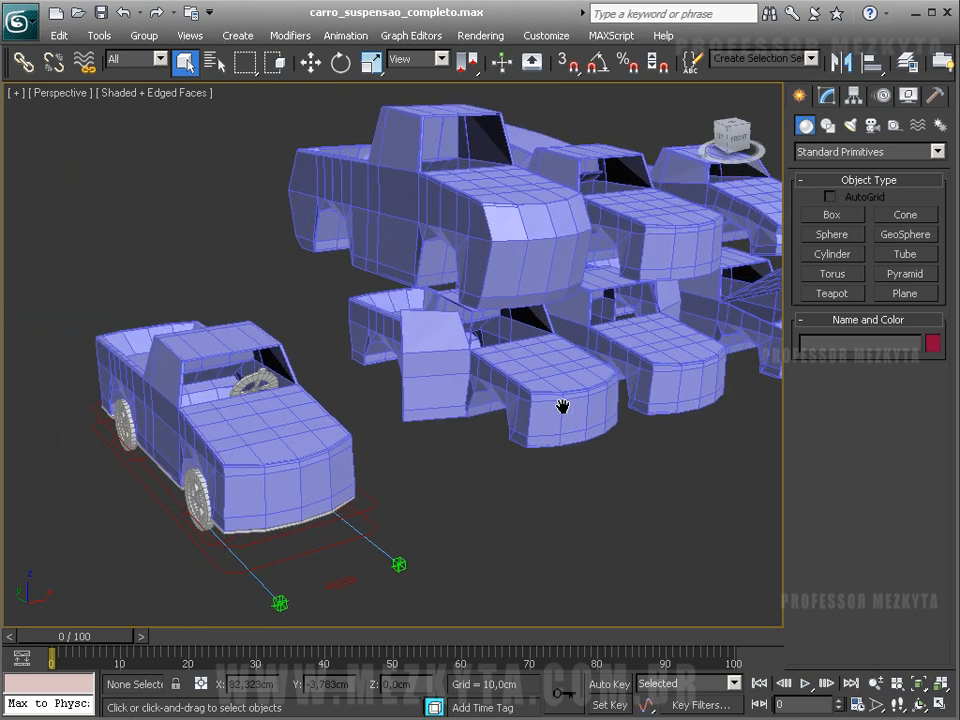
{"action": "left_click", "coordinate": [275, 429]}
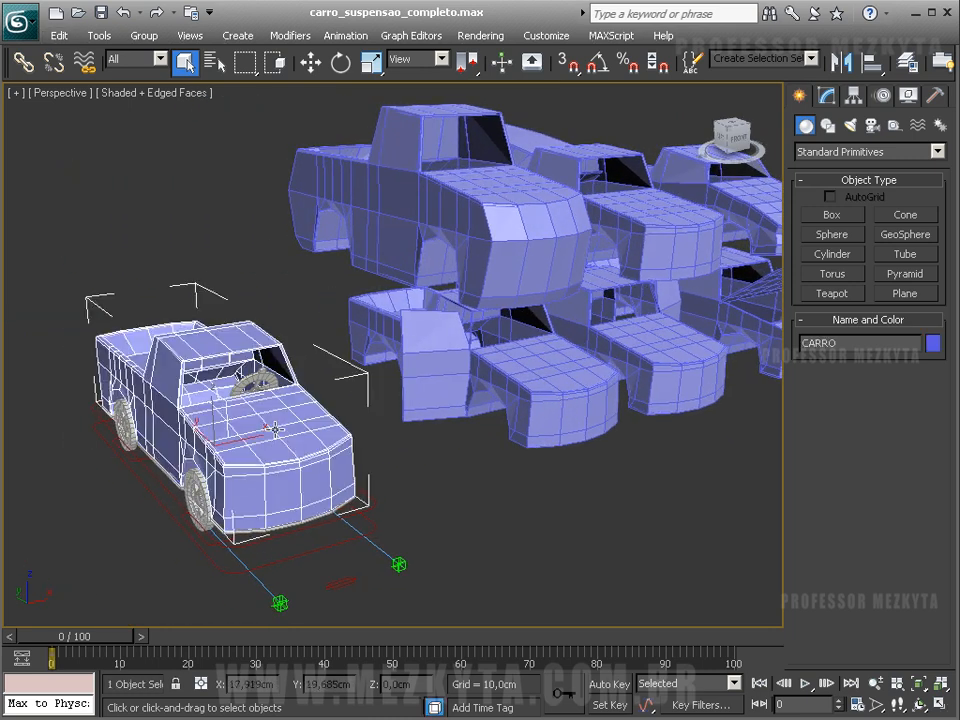
{"action": "left_click", "coordinate": [827, 97]}
{"action": "left_click", "coordinate": [869, 148]}
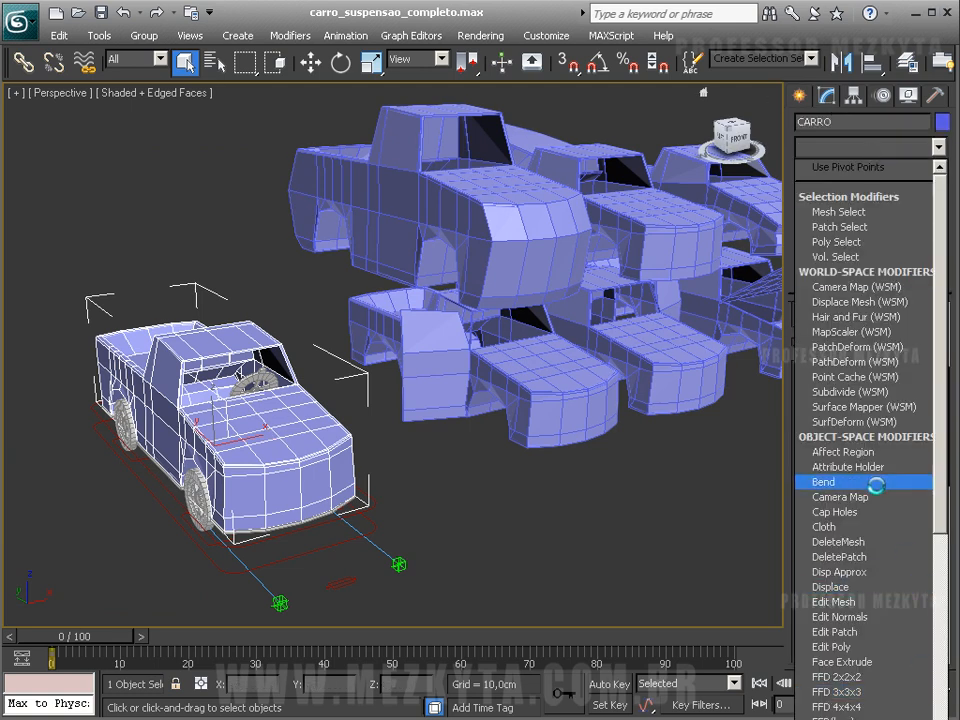
{"action": "scroll", "coordinate": [850, 570], "scroll_direction": "down", "scroll_amount": 9}
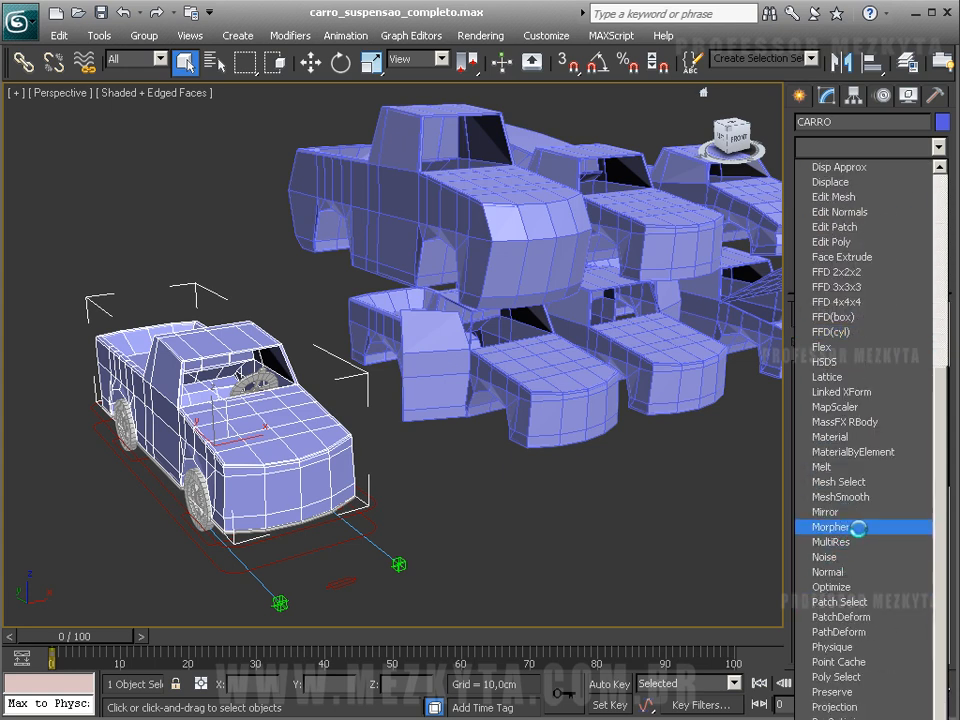
{"action": "left_click", "coordinate": [851, 527]}
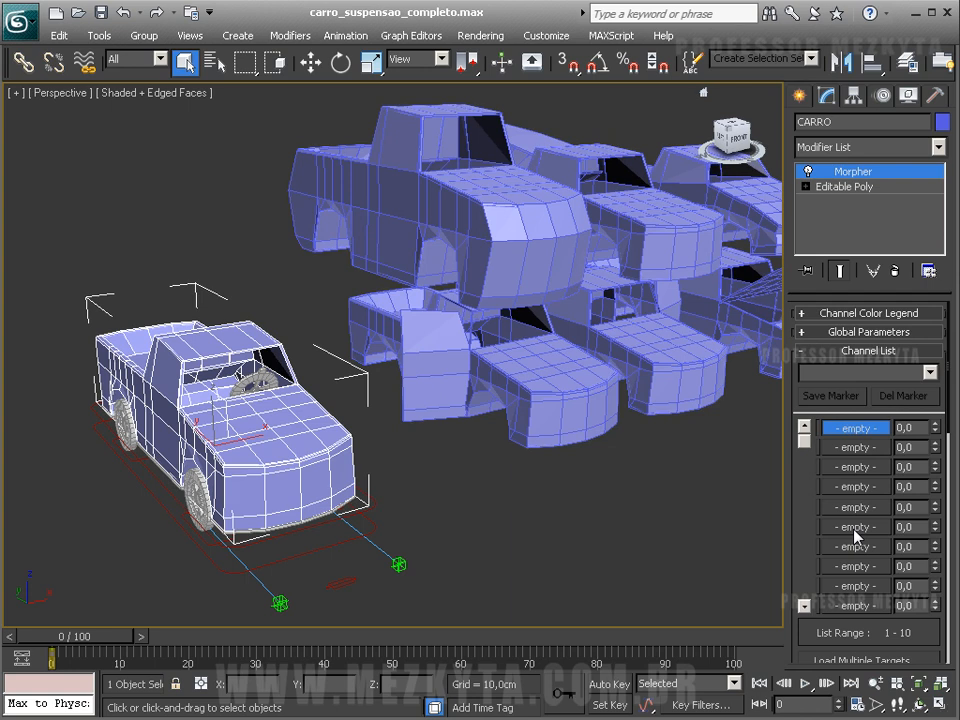
Load PORTA_ABERTA-D, PORTA_ABERTA-E and PORTA_CAPO from the scene into Morpher channels 1 to 3 and test the channels, returning them to 0.
{"action": "left_click_drag", "start_coordinate": [783, 503], "coordinate": [737, 508]}
{"action": "middle_click_drag", "start_coordinate": [496, 495], "coordinate": [436, 466]}
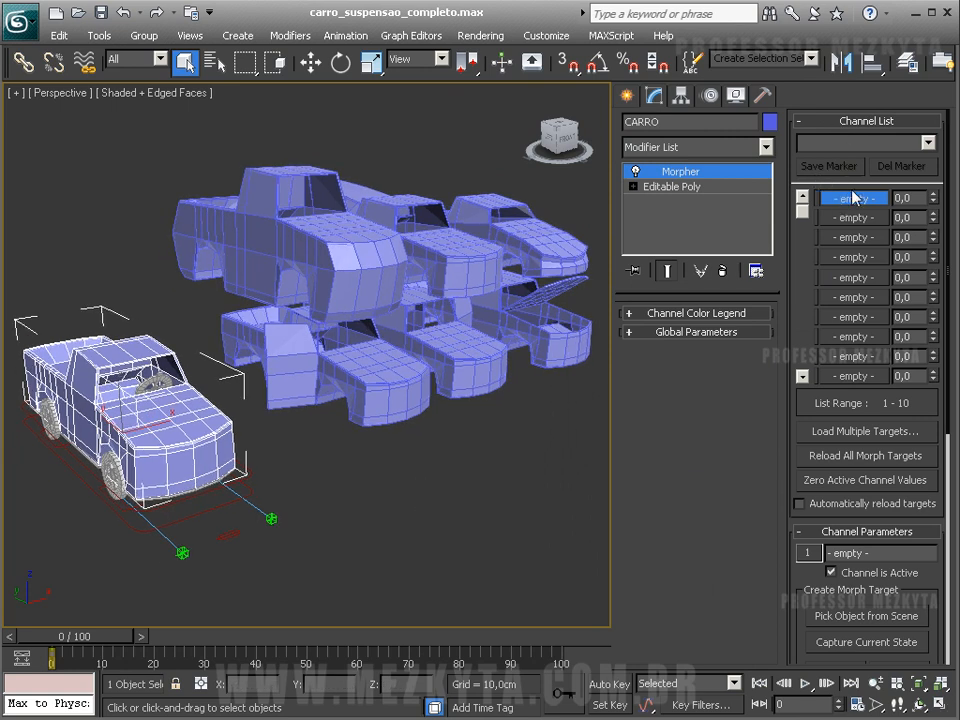
{"action": "left_click", "coordinate": [860, 616]}
{"action": "left_click", "coordinate": [355, 381]}
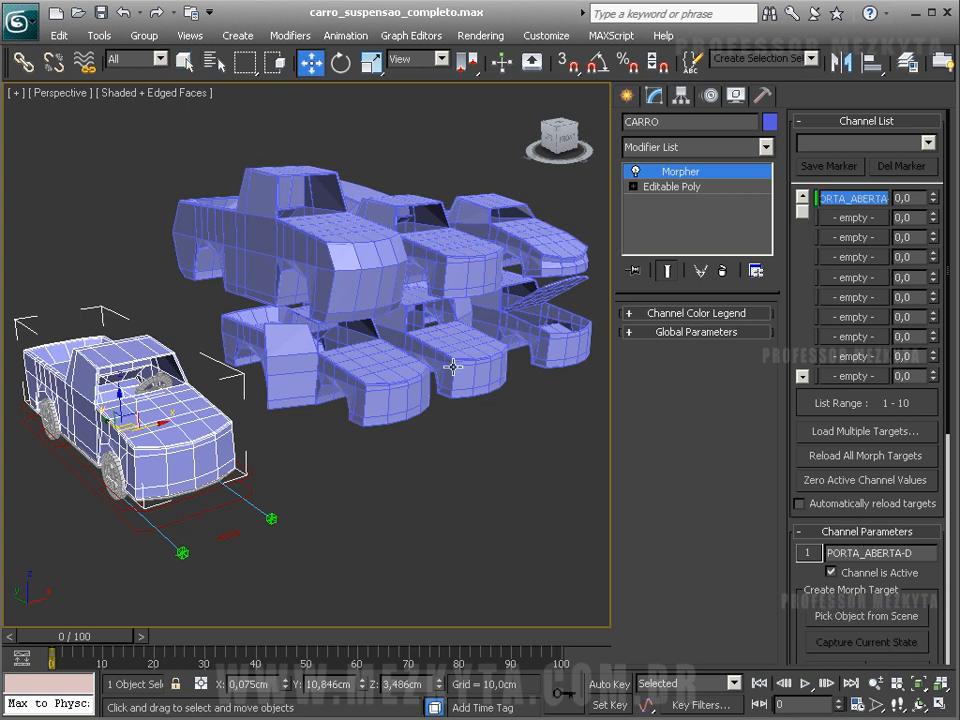
{"action": "left_click", "coordinate": [853, 217]}
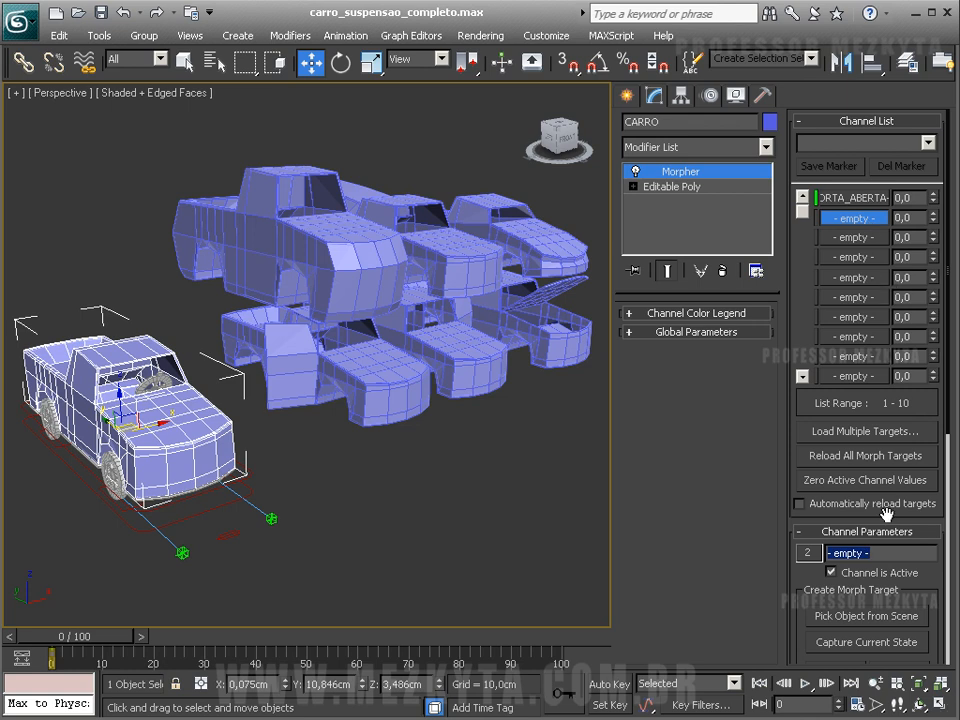
{"action": "left_click", "coordinate": [835, 618]}
{"action": "left_click", "coordinate": [460, 345]}
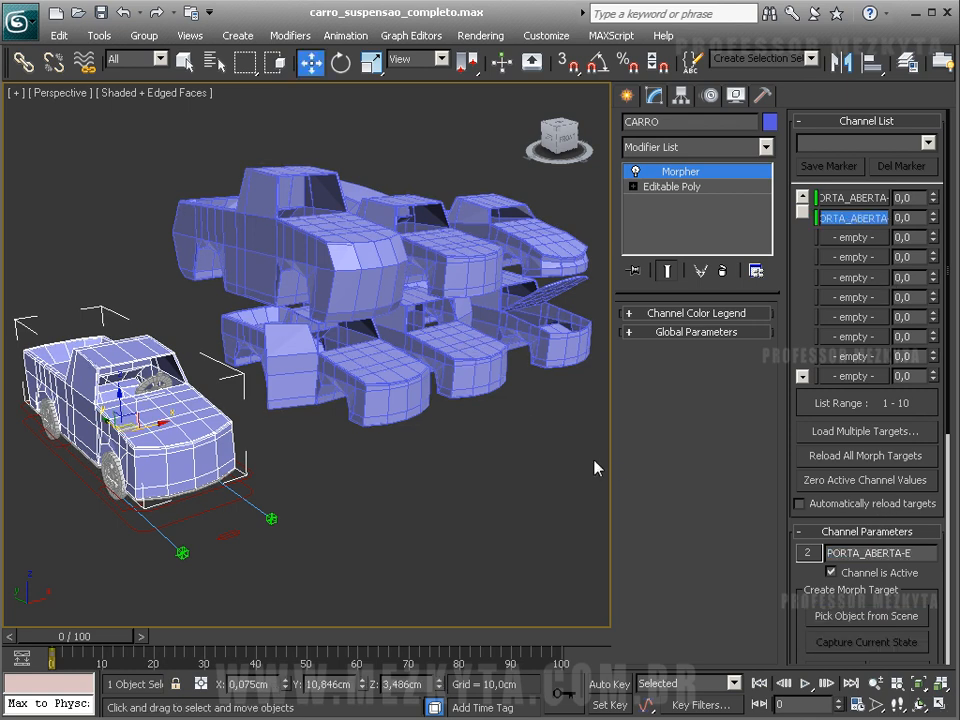
{"action": "left_click", "coordinate": [853, 237]}
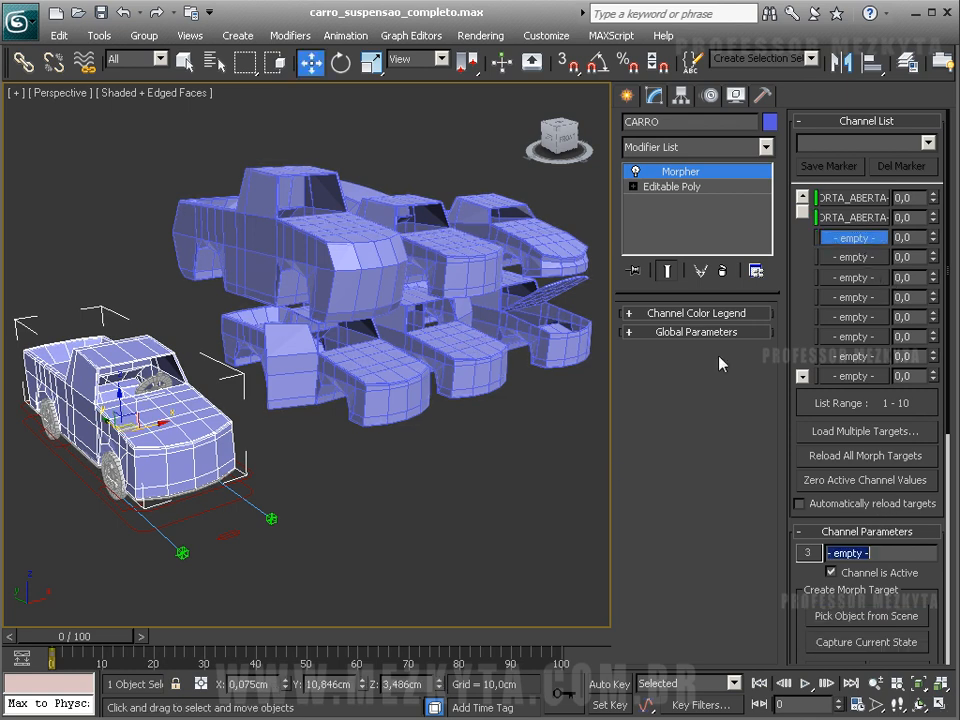
{"action": "left_click", "coordinate": [832, 615]}
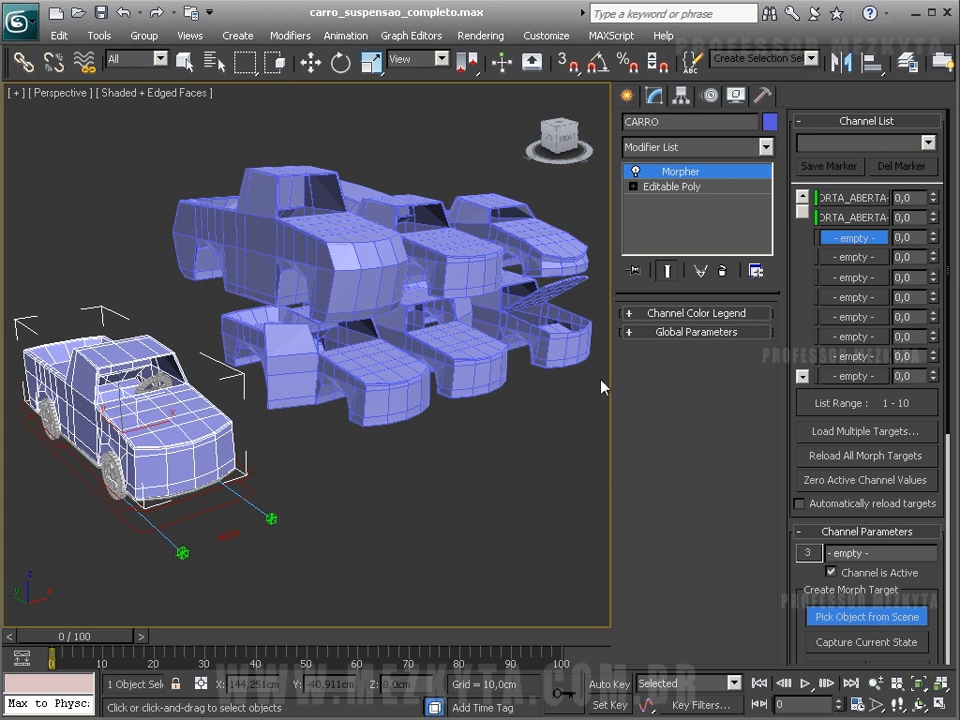
{"action": "left_click", "coordinate": [558, 326]}
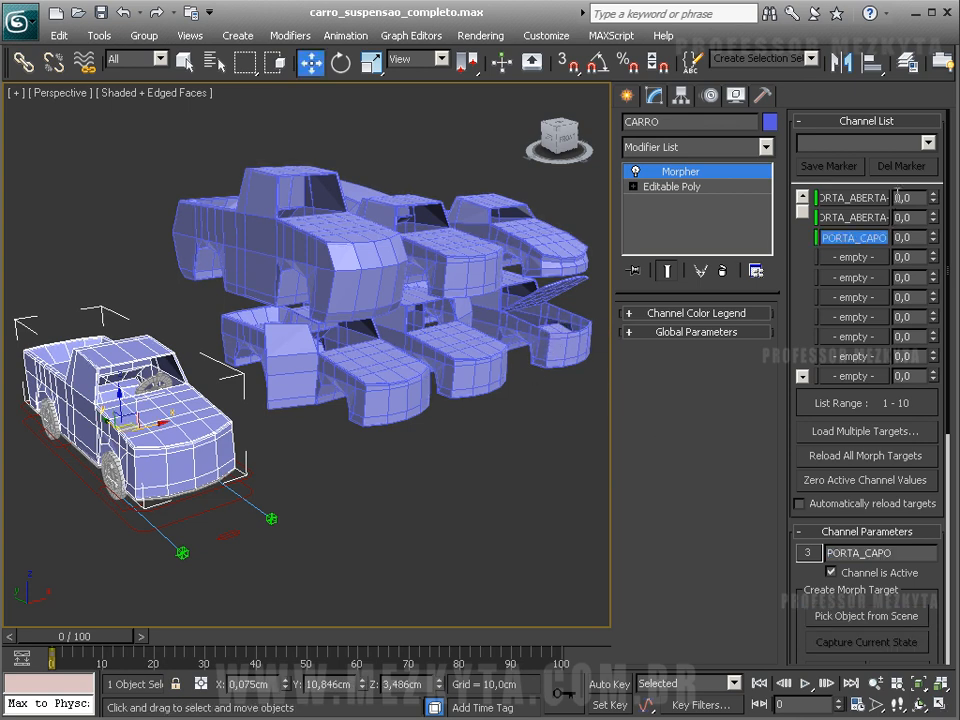
{"action": "left_click_drag", "start_coordinate": [936, 205], "coordinate": [920, 183]}
{"action": "left_click_drag", "start_coordinate": [933, 237], "coordinate": [928, 272]}
Load the upper-row bodies MORPHE_1, MORPHE_2 and MORPHE_3 as morph targets in channels 4, 5 and 6.
{"action": "left_click", "coordinate": [828, 258]}
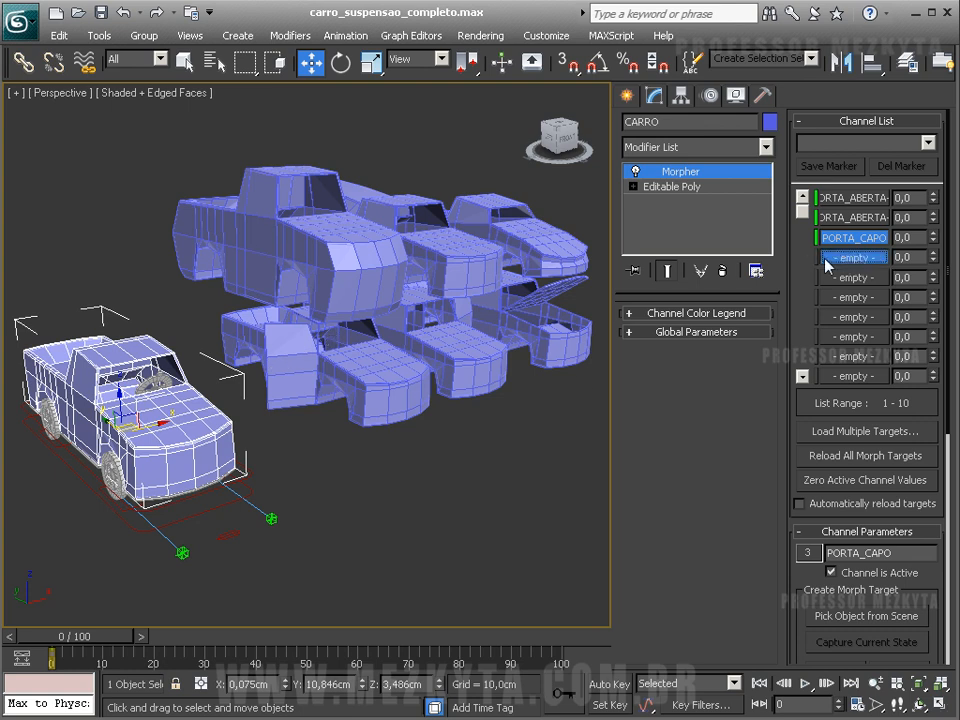
{"action": "left_click", "coordinate": [866, 616]}
{"action": "left_click", "coordinate": [333, 259]}
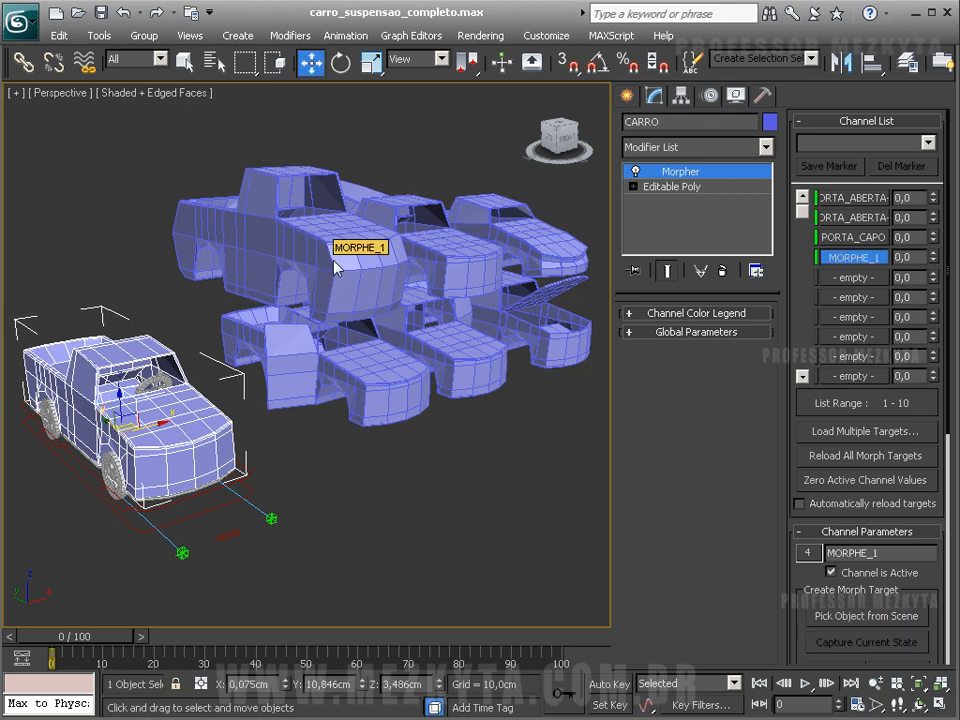
{"action": "left_click", "coordinate": [851, 279]}
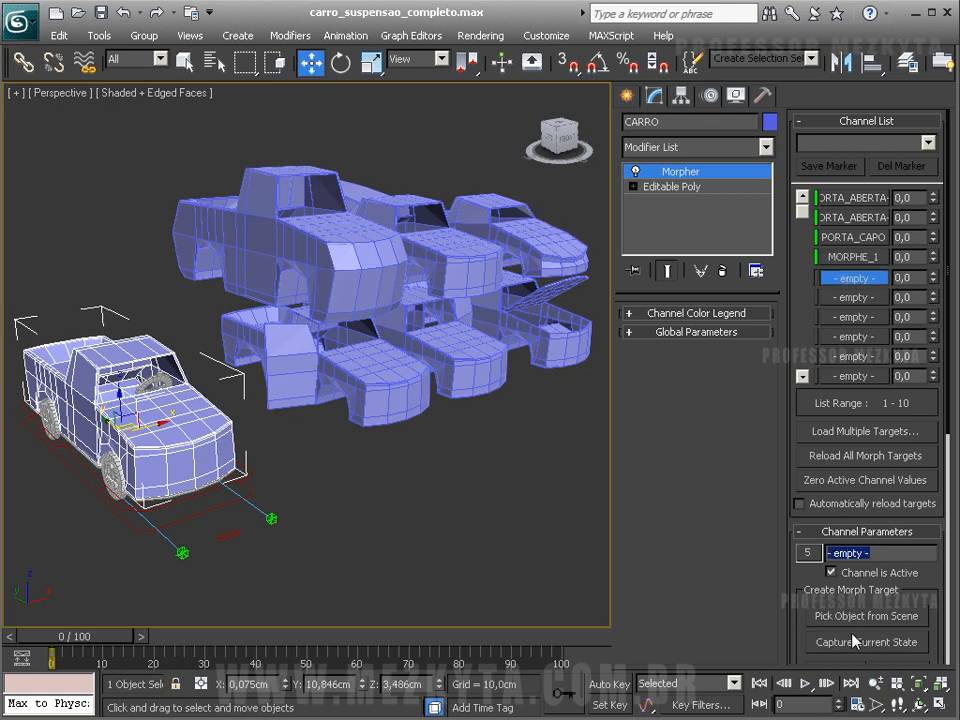
{"action": "left_click", "coordinate": [829, 617]}
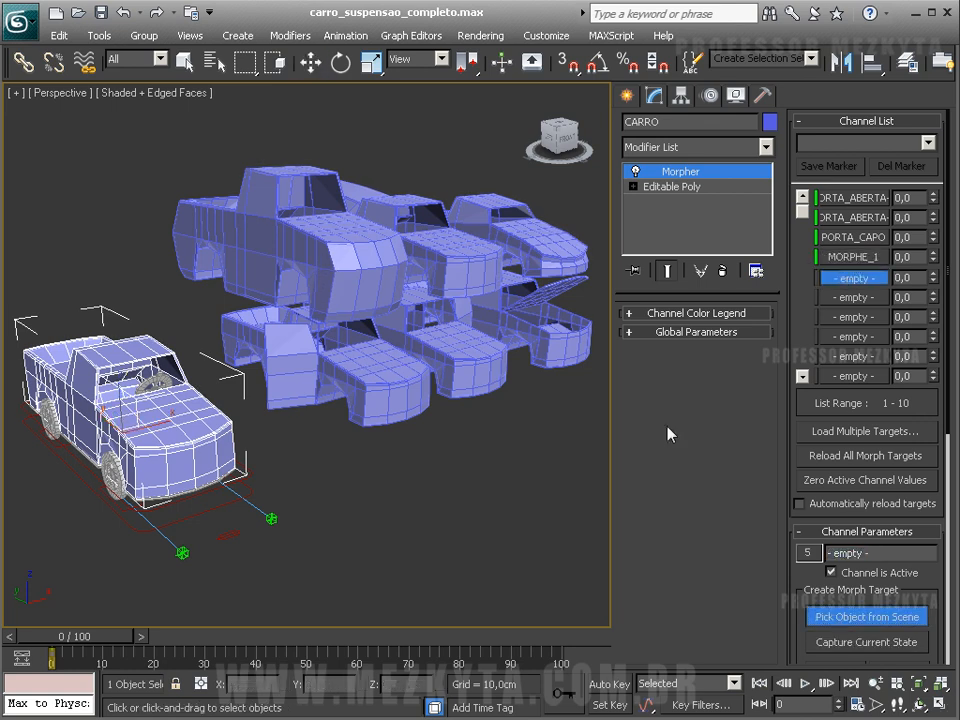
{"action": "left_click", "coordinate": [474, 281]}
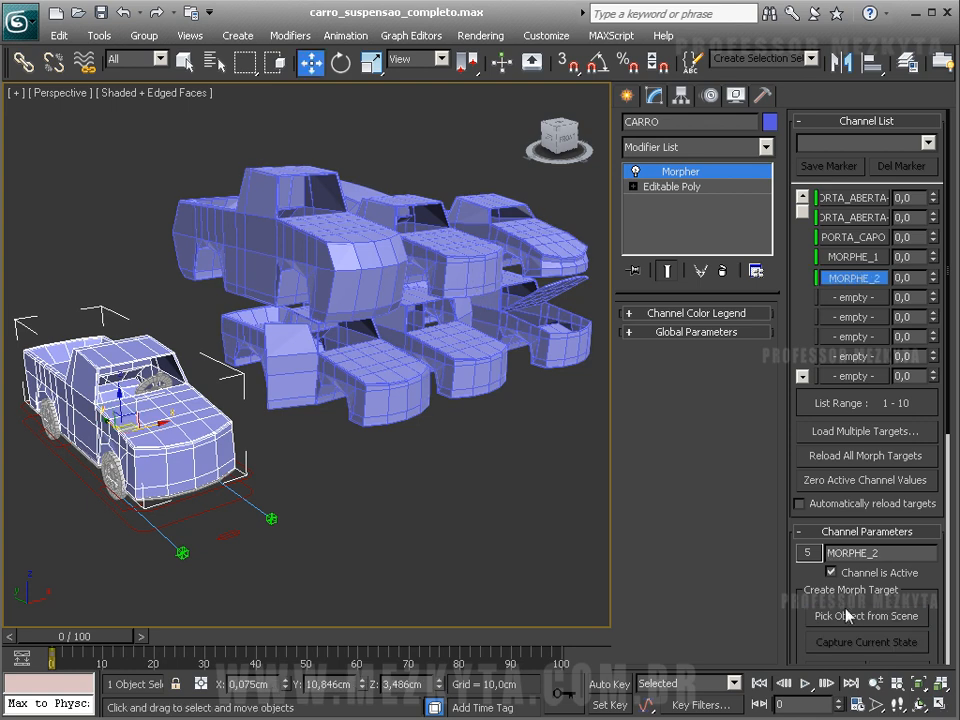
{"action": "left_click", "coordinate": [830, 298]}
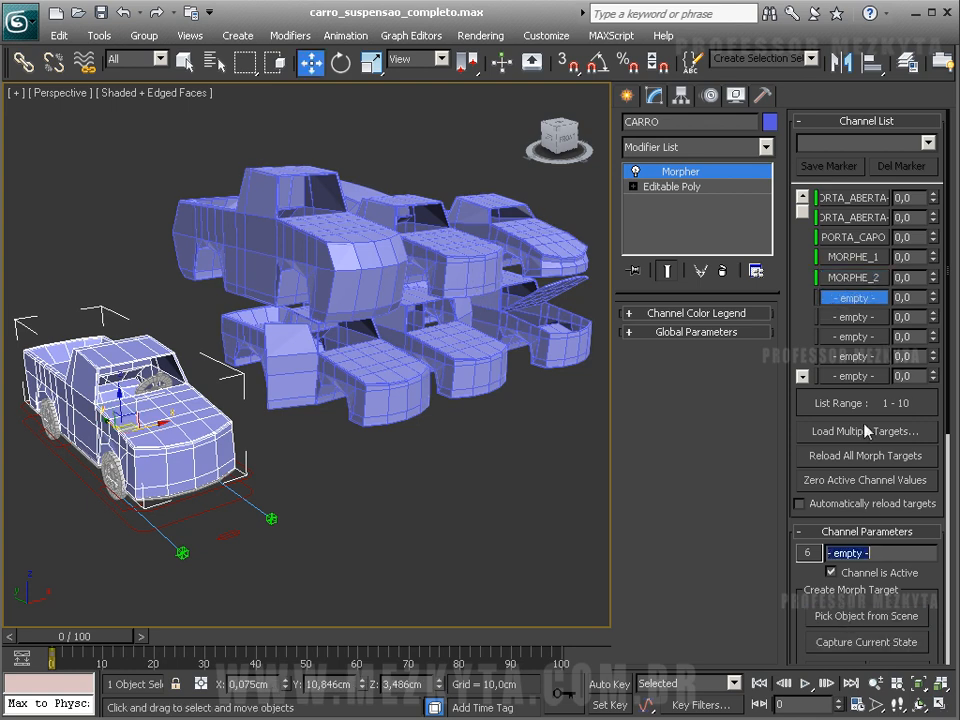
{"action": "left_click", "coordinate": [866, 616]}
{"action": "left_click", "coordinate": [557, 271]}
Test the MORPHE_1, MORPHE_2 and MORPHE_3 channels singly and combined on the truck body, and return all values to 0.
{"action": "key", "text": "w"}
{"action": "middle_click_drag", "start_coordinate": [330, 400], "coordinate": [350, 418], "text": "alt"}
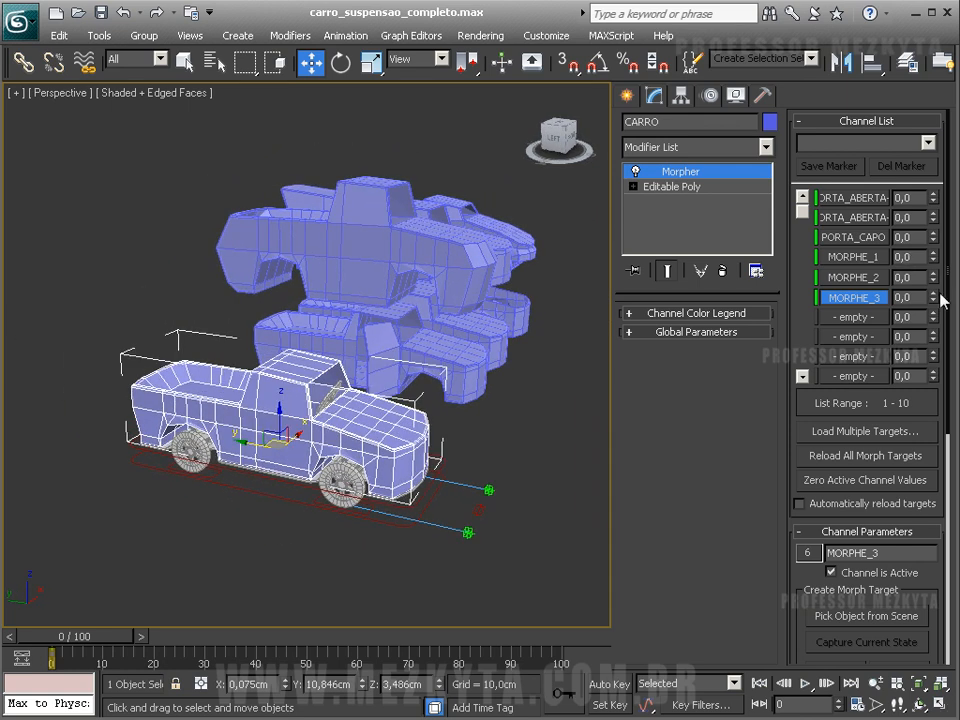
{"action": "left_click_drag", "start_coordinate": [933, 301], "coordinate": [955, 360]}
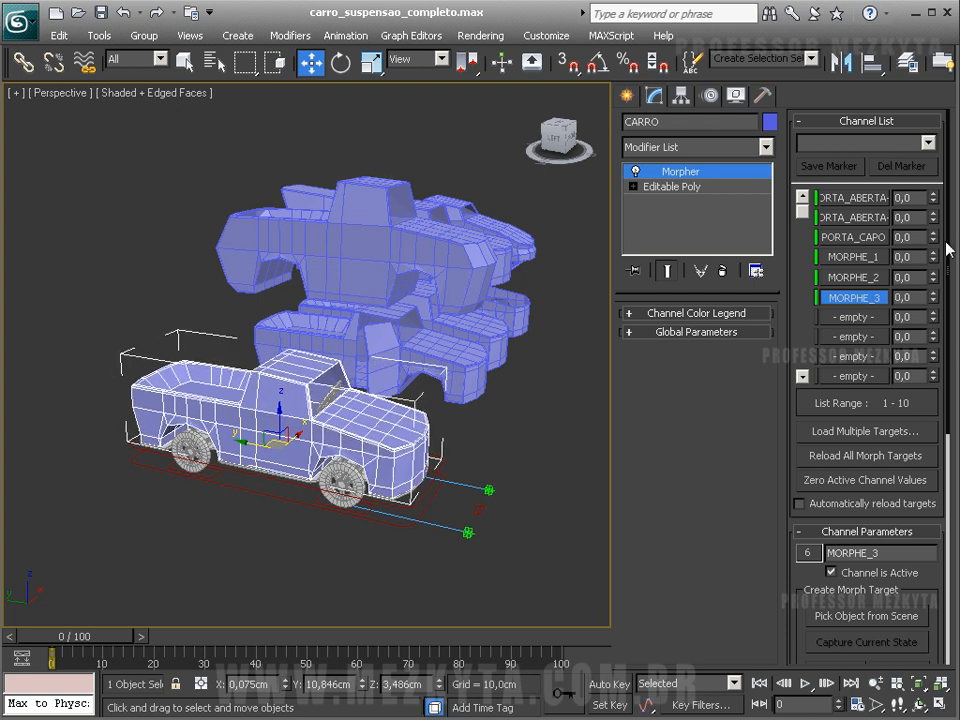
{"action": "left_click_drag", "start_coordinate": [932, 278], "coordinate": [932, 150]}
{"action": "left_click_drag", "start_coordinate": [933, 300], "coordinate": [936, 328]}
{"action": "left_click_drag", "start_coordinate": [933, 278], "coordinate": [931, 346]}
{"action": "left_click_drag", "start_coordinate": [933, 257], "coordinate": [930, 216]}
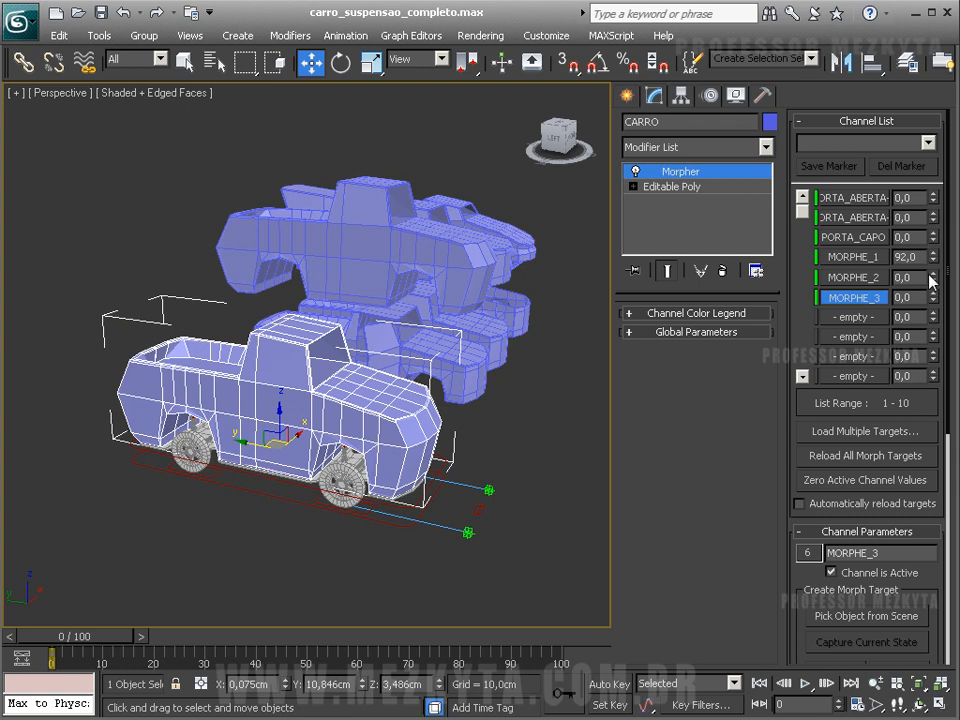
{"action": "left_click_drag", "start_coordinate": [933, 261], "coordinate": [936, 223]}
{"action": "left_click_drag", "start_coordinate": [931, 279], "coordinate": [948, 130]}
{"action": "left_click_drag", "start_coordinate": [934, 300], "coordinate": [923, 336]}
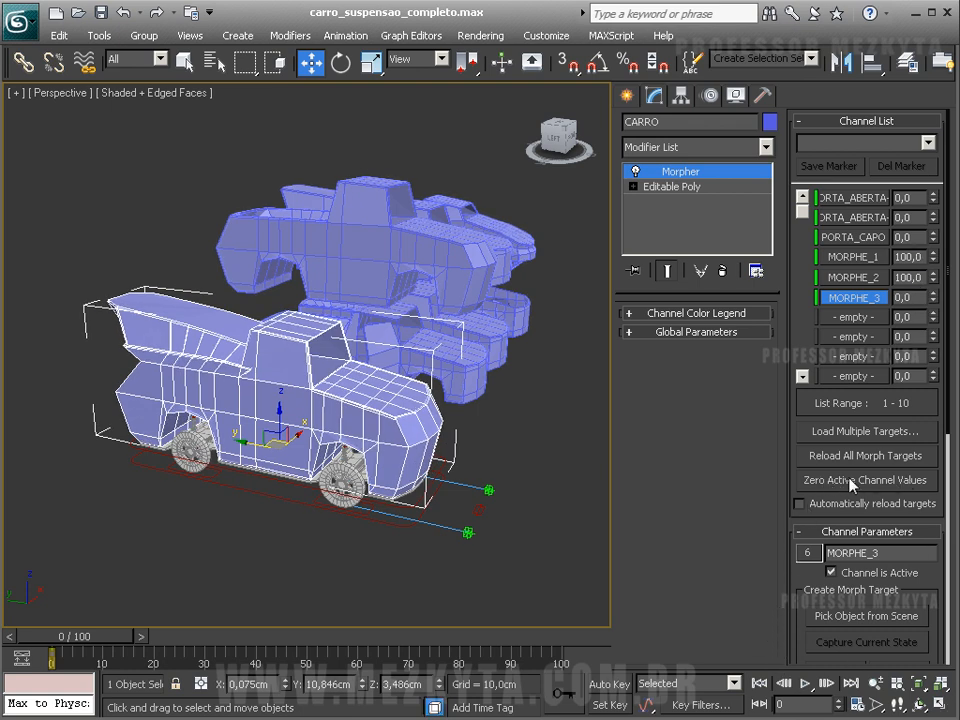
{"action": "middle_click_drag", "start_coordinate": [497, 388], "coordinate": [432, 392], "text": "alt"}
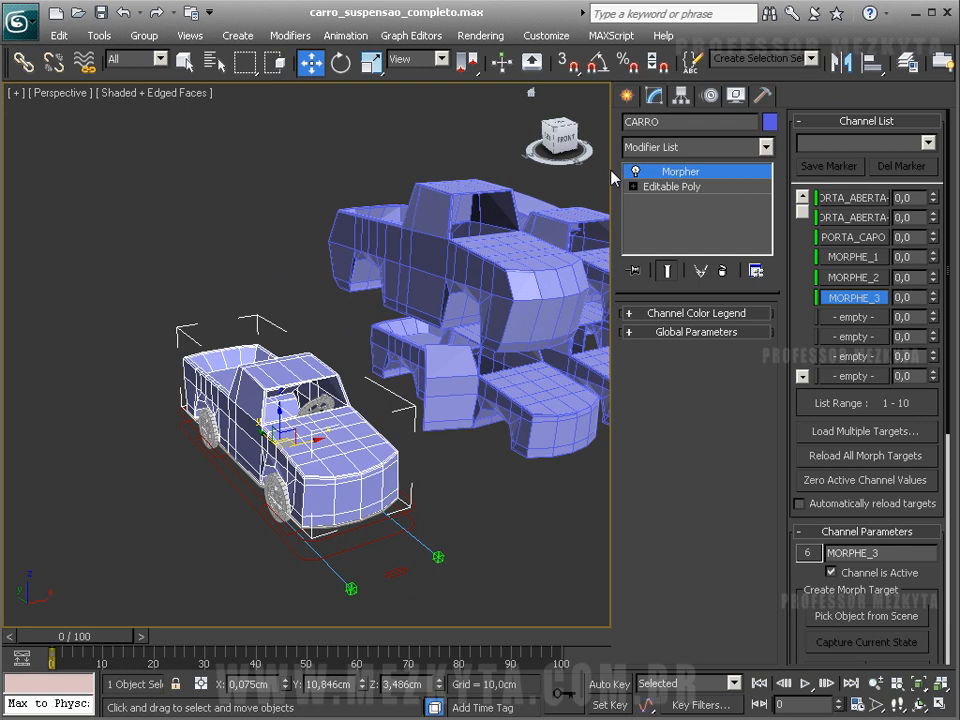
Narrow the command panel to one column and hide the MORPHE CARRO layer.
{"action": "left_click_drag", "start_coordinate": [797, 170], "coordinate": [820, 170]}
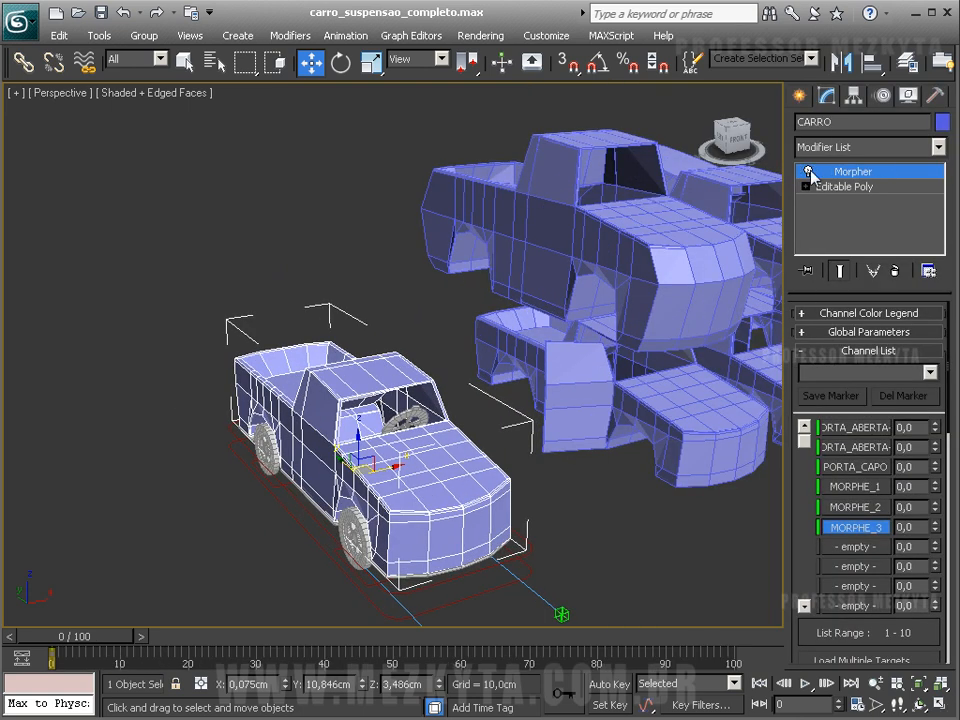
{"action": "left_click_drag", "start_coordinate": [598, 62], "coordinate": [398, 72]}
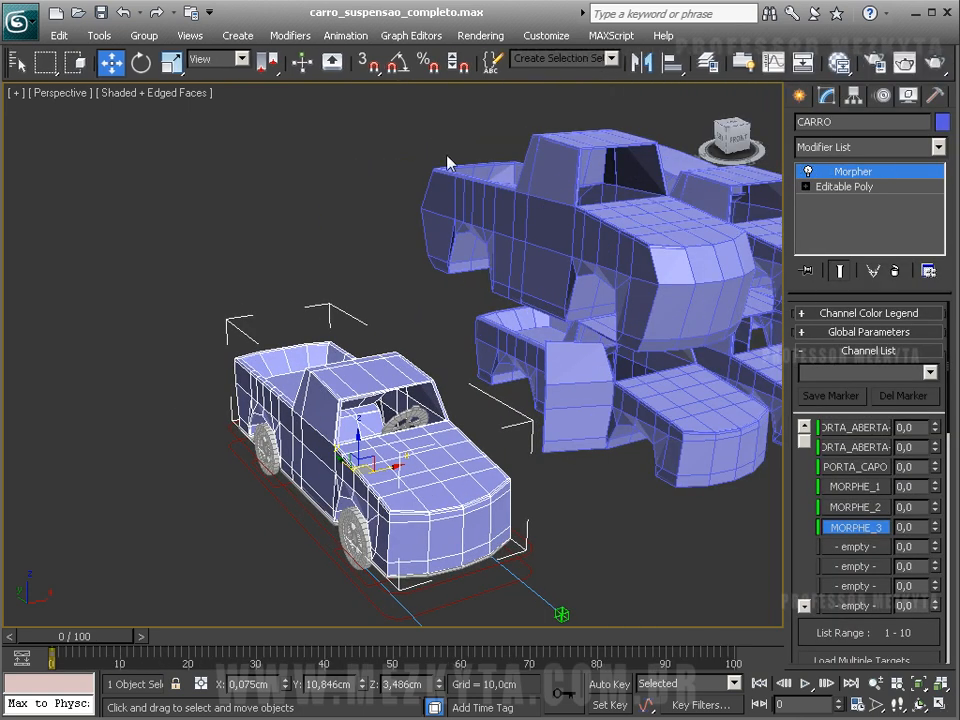
{"action": "left_click", "coordinate": [707, 64]}
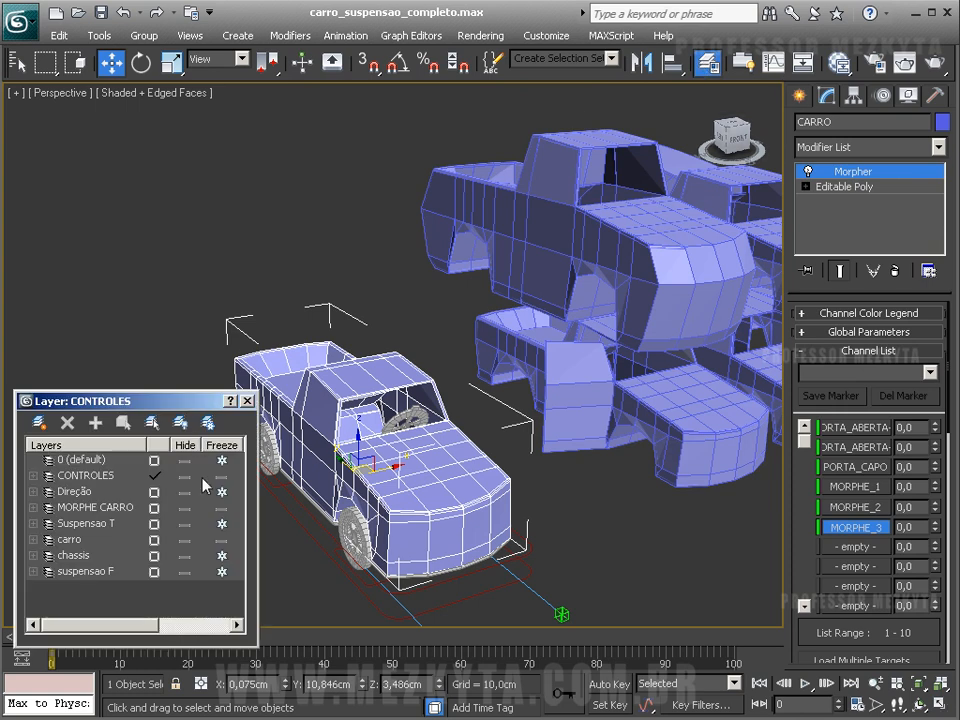
{"action": "left_click", "coordinate": [184, 508]}
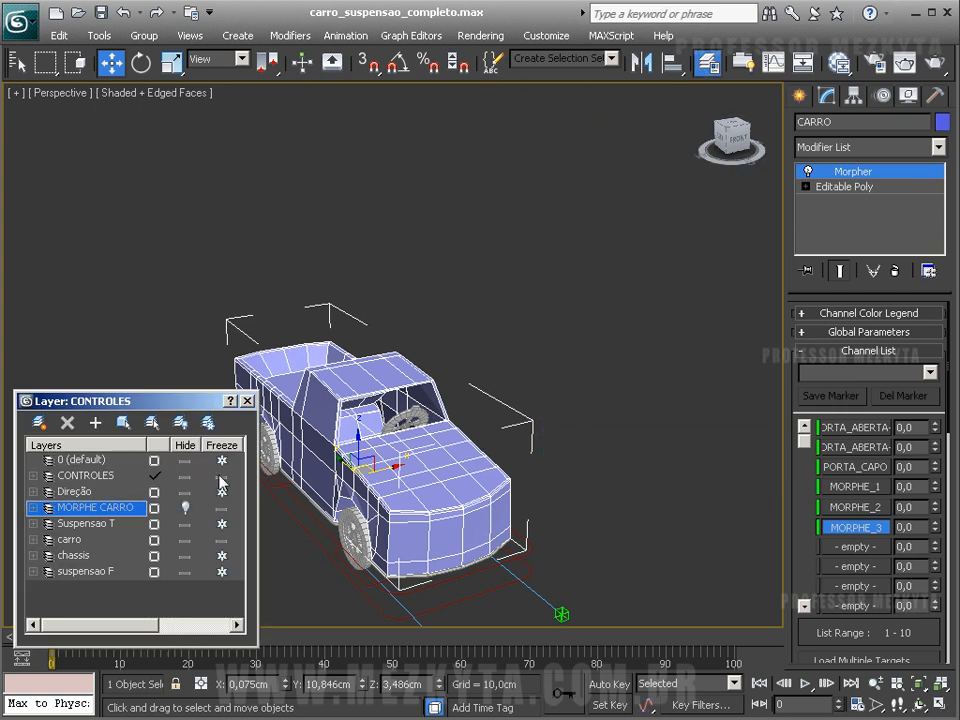
{"action": "left_click", "coordinate": [247, 400]}
{"action": "middle_click_drag", "start_coordinate": [252, 398], "coordinate": [210, 306]}
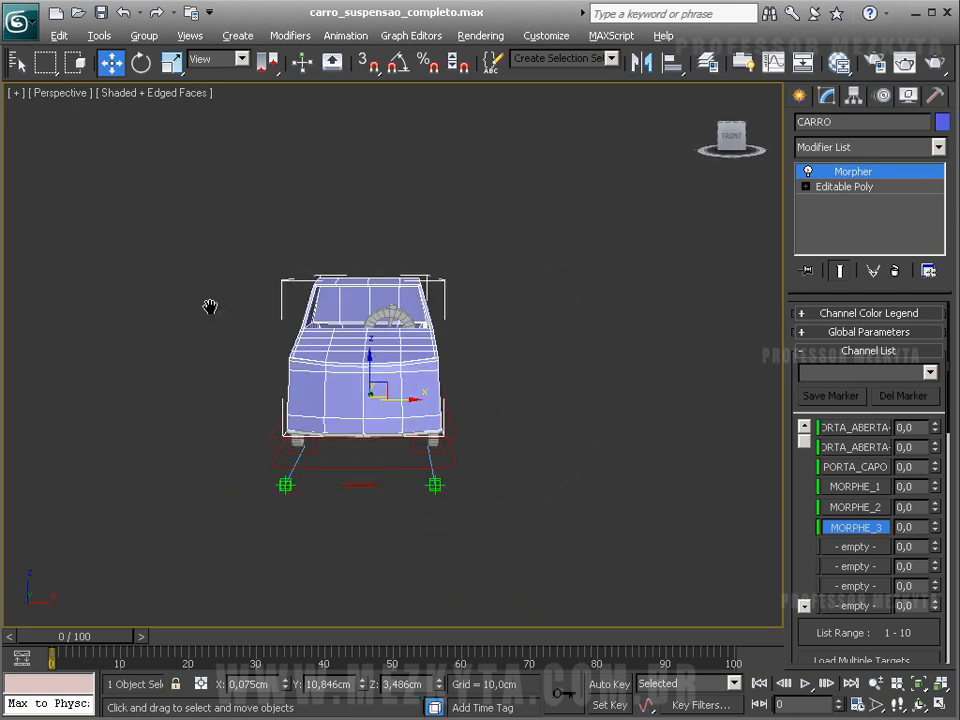
{"action": "key", "text": "alt+5"}
{"action": "left_click_drag", "start_coordinate": [208, 527], "coordinate": [457, 376]}
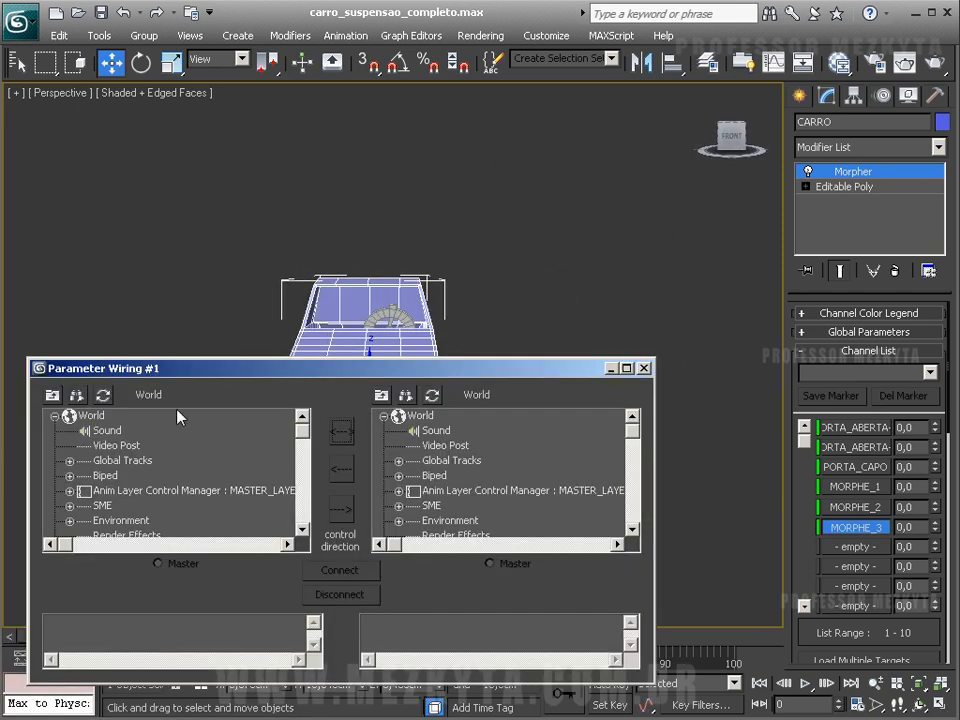
{"action": "left_click", "coordinate": [645, 369]}
{"action": "middle_click_drag", "start_coordinate": [530, 330], "coordinate": [658, 324], "text": "alt"}
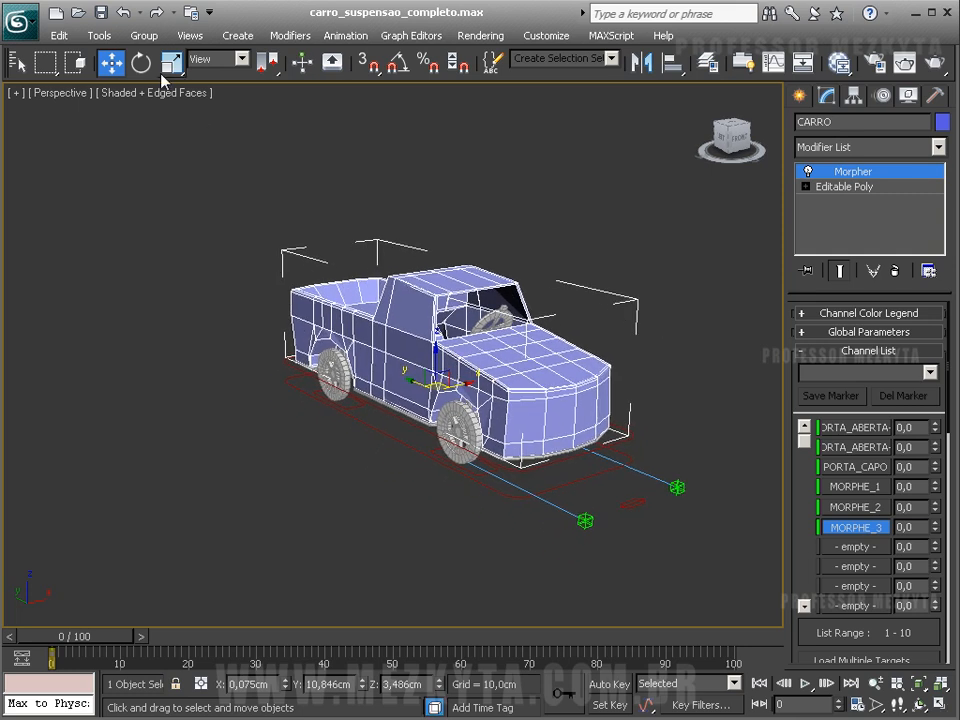
Inspect the modifier stacks of the CTRL_CHASSIS and CTRL_TODO_CARRO rectangles beneath the truck.
{"action": "left_click_drag", "start_coordinate": [175, 78], "coordinate": [375, 72]}
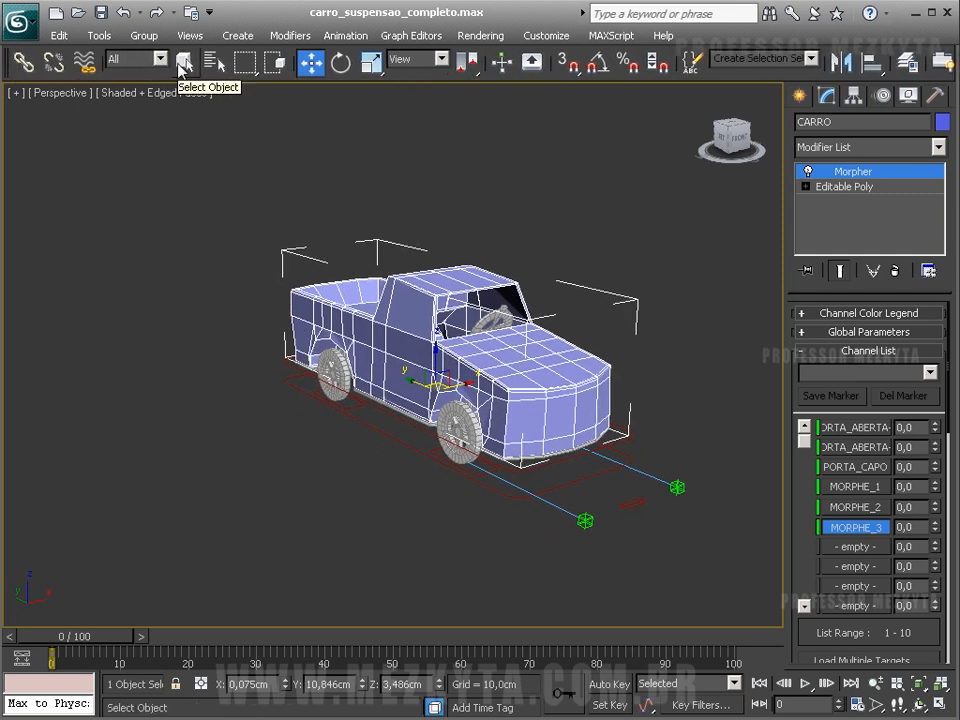
{"action": "left_click", "coordinate": [182, 68]}
{"action": "left_click", "coordinate": [534, 468]}
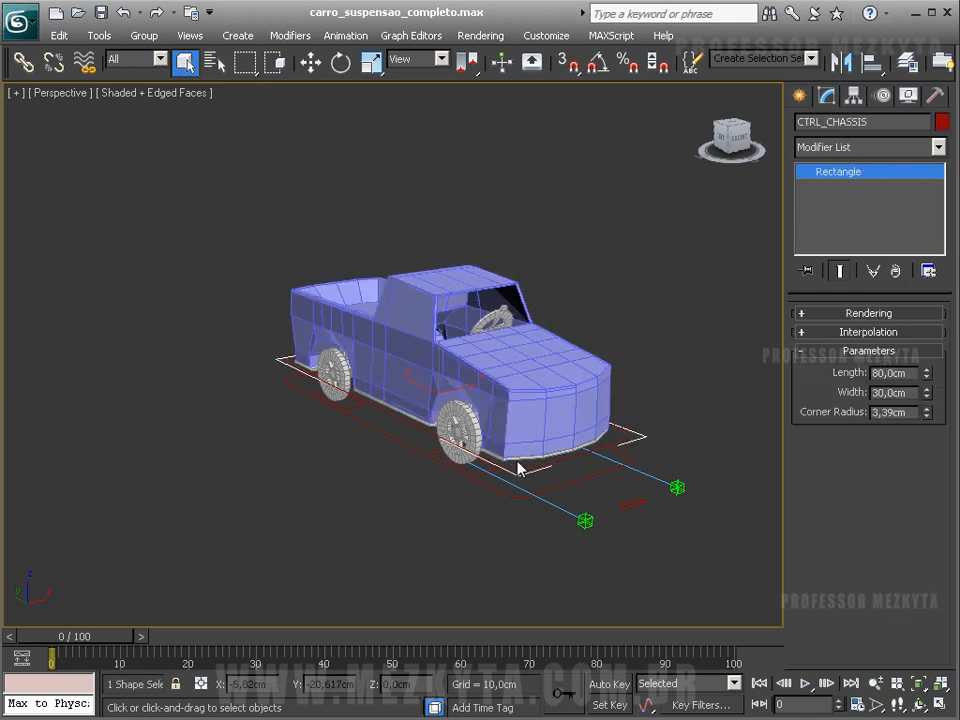
{"action": "left_click", "coordinate": [512, 498]}
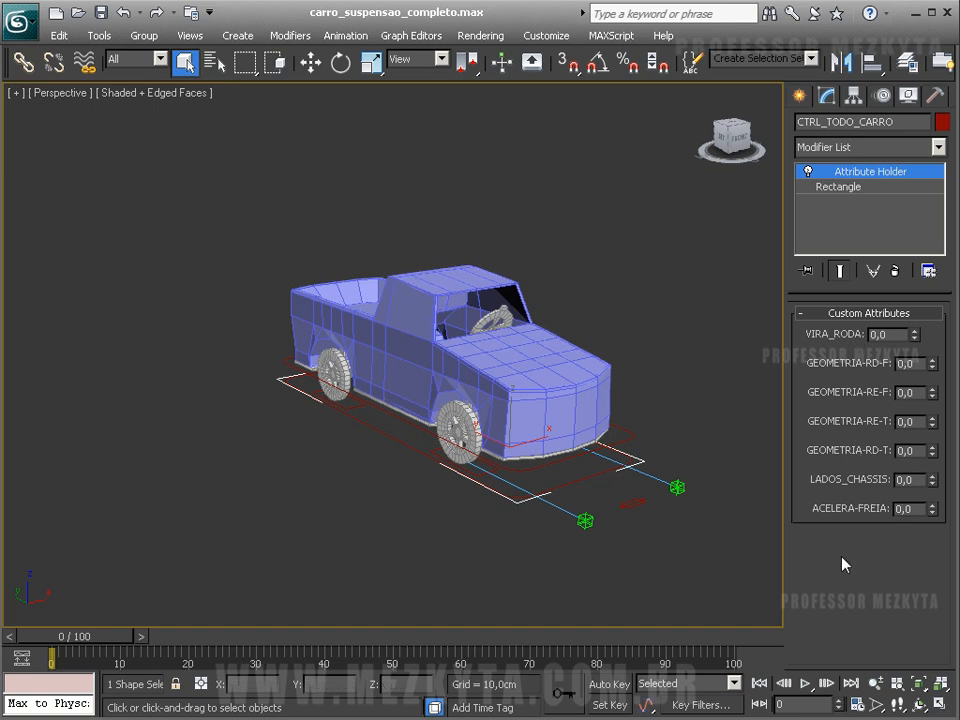
{"action": "left_click", "coordinate": [568, 456]}
{"action": "middle_click_drag", "start_coordinate": [545, 458], "coordinate": [581, 491], "text": "alt"}
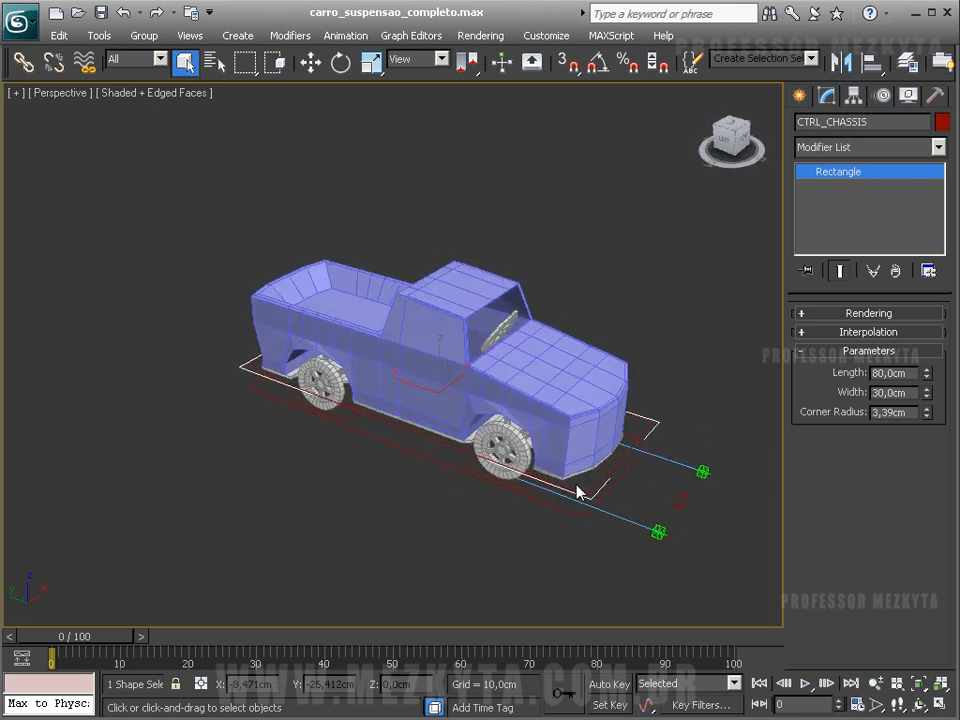
Try moving the CTRL_RODAS control in front of the truck.
{"action": "left_click", "coordinate": [800, 96]}
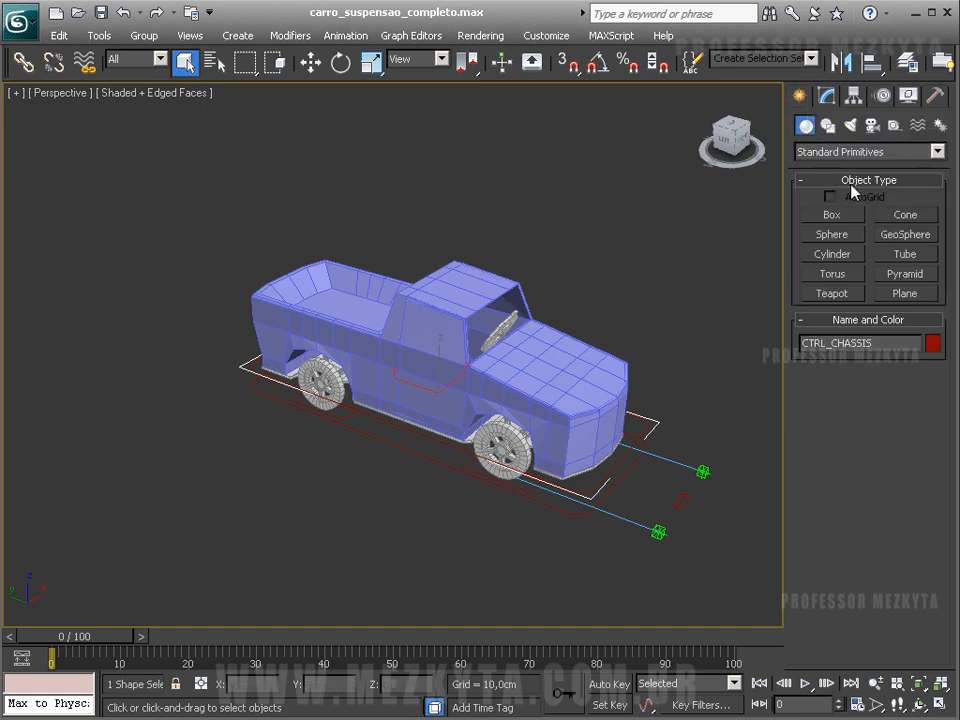
{"action": "left_click", "coordinate": [828, 125]}
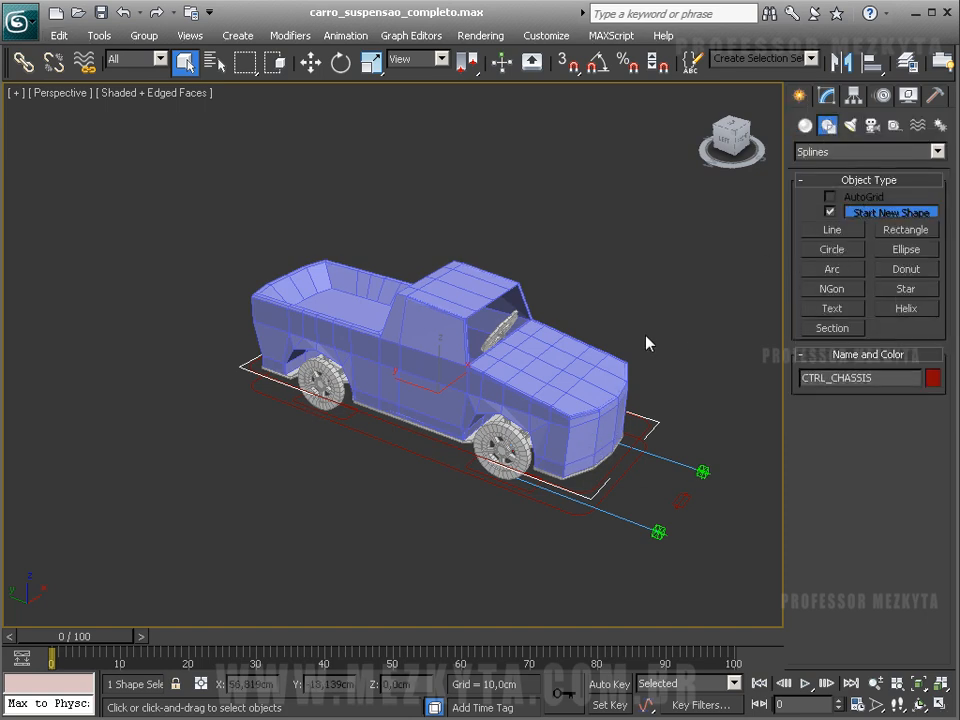
{"action": "left_click", "coordinate": [678, 500]}
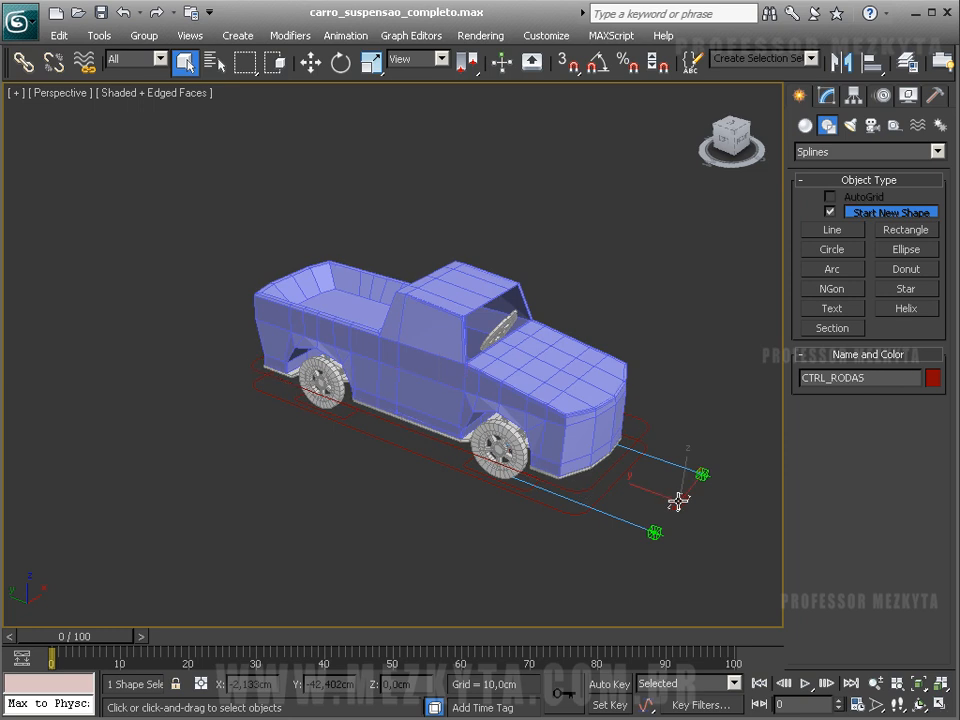
{"action": "key", "text": "w"}
{"action": "left_click_drag", "start_coordinate": [686, 476], "coordinate": [726, 440]}
{"action": "middle_click_drag", "start_coordinate": [718, 435], "coordinate": [636, 418], "text": "alt"}
{"action": "middle_click_drag", "start_coordinate": [574, 343], "coordinate": [522, 384]}
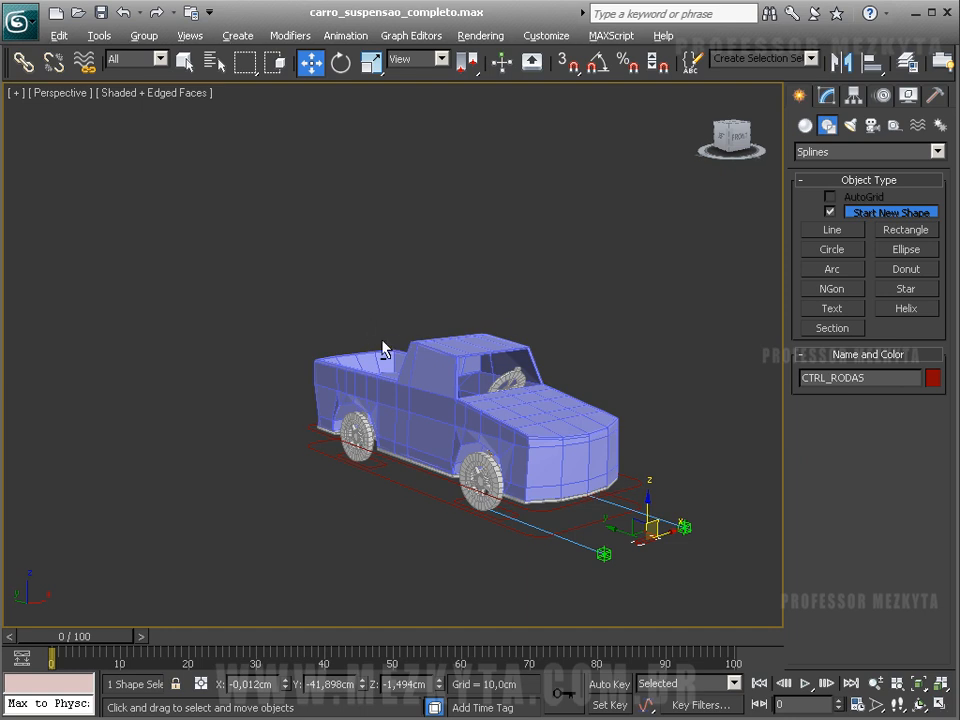
Check the custom attributes on CTRL_TODO_CARRO and apply an Attribute Holder modifier to the CTRL_CHASSIS rectangle.
{"action": "middle_click_drag", "start_coordinate": [382, 341], "coordinate": [372, 345], "text": "alt"}
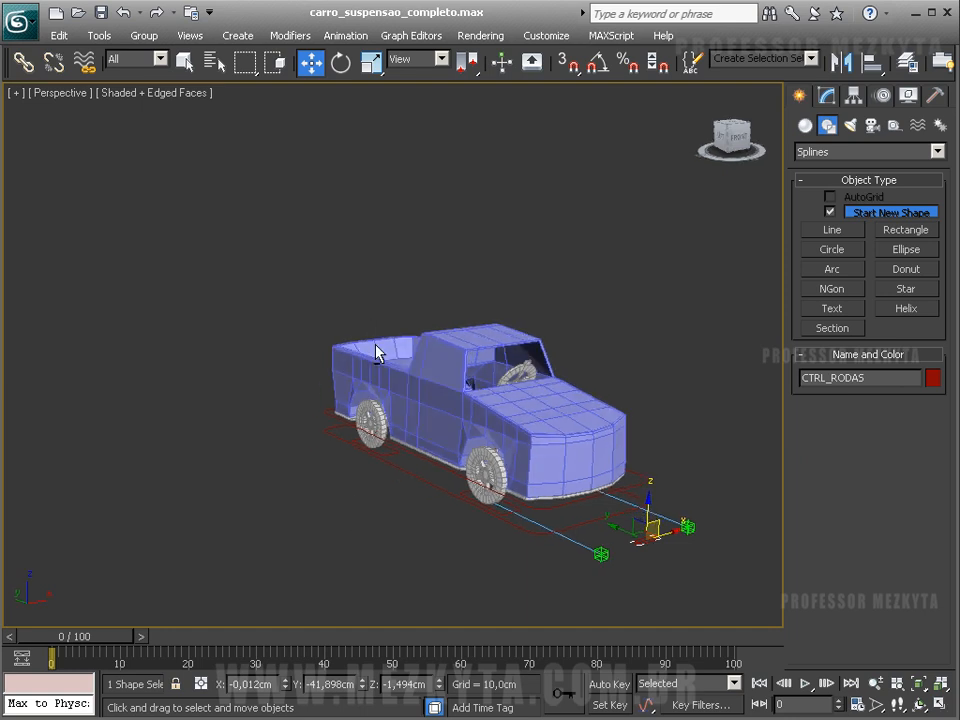
{"action": "left_click", "coordinate": [590, 497]}
{"action": "left_click", "coordinate": [600, 520]}
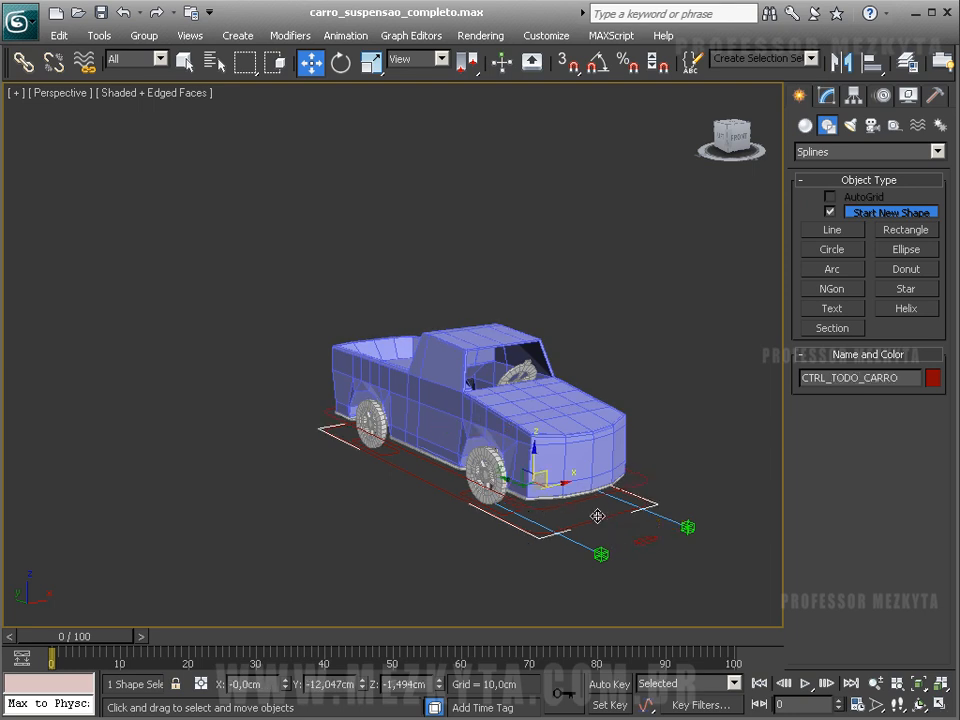
{"action": "left_click", "coordinate": [826, 96]}
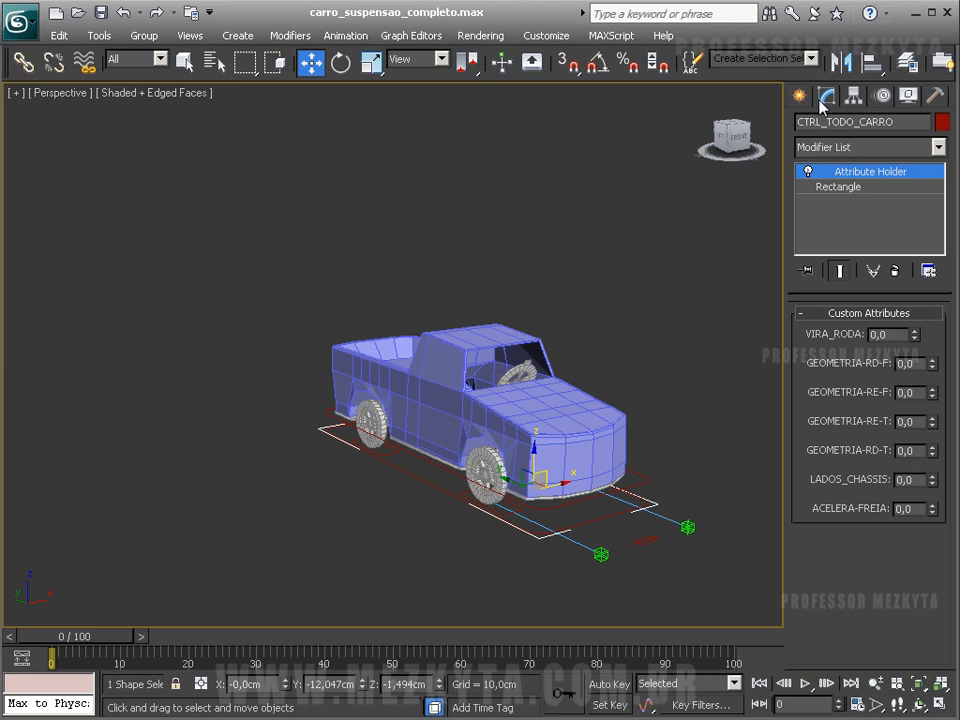
{"action": "left_click", "coordinate": [600, 489]}
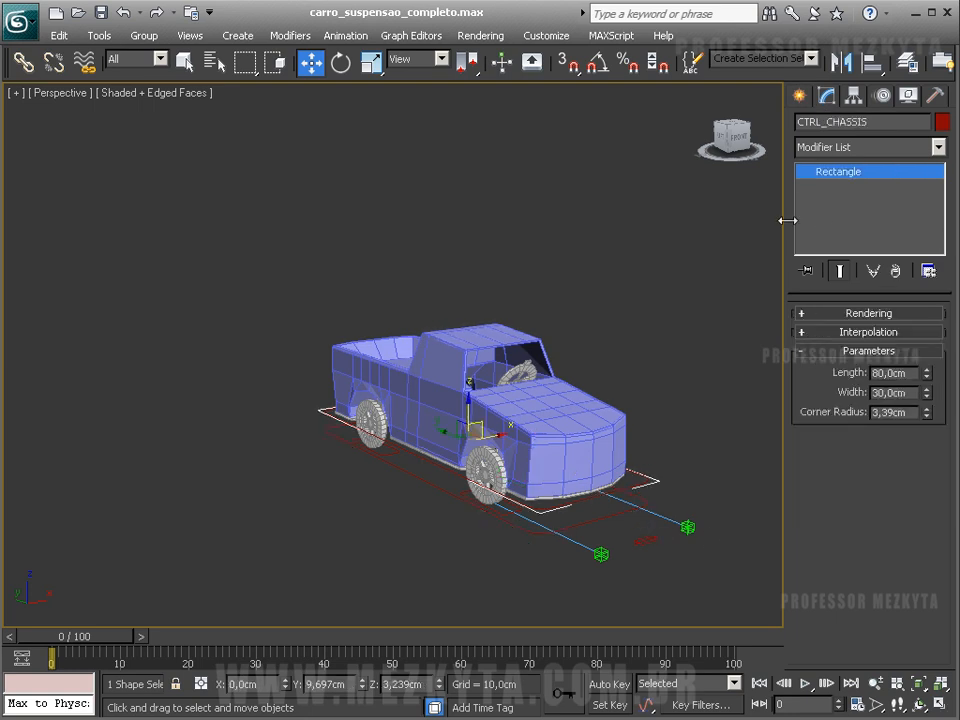
{"action": "left_click", "coordinate": [849, 150]}
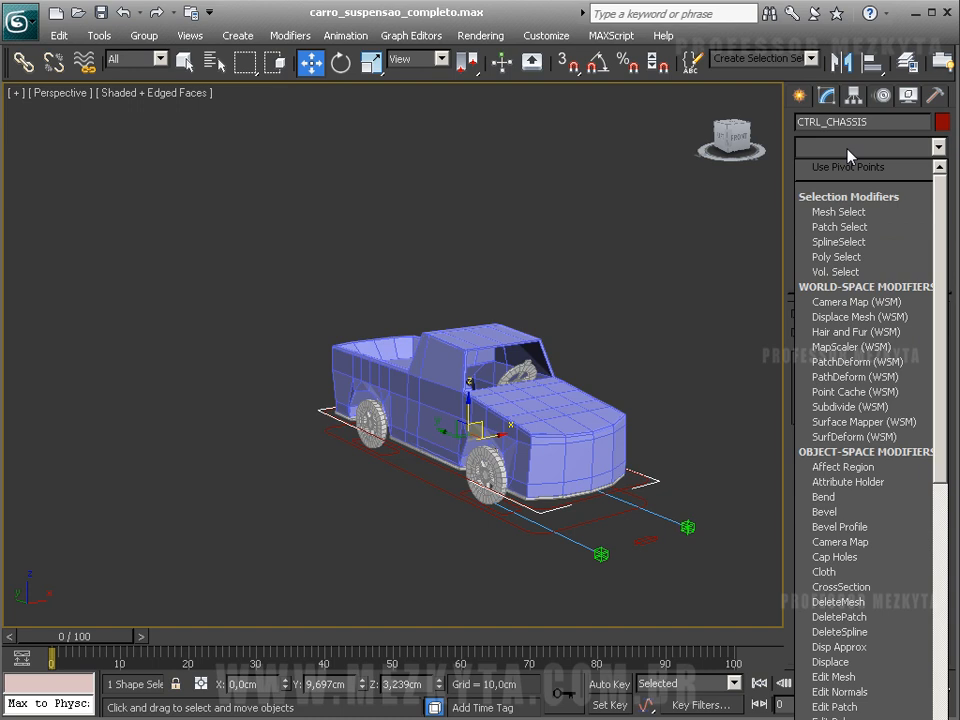
{"action": "left_click", "coordinate": [862, 484]}
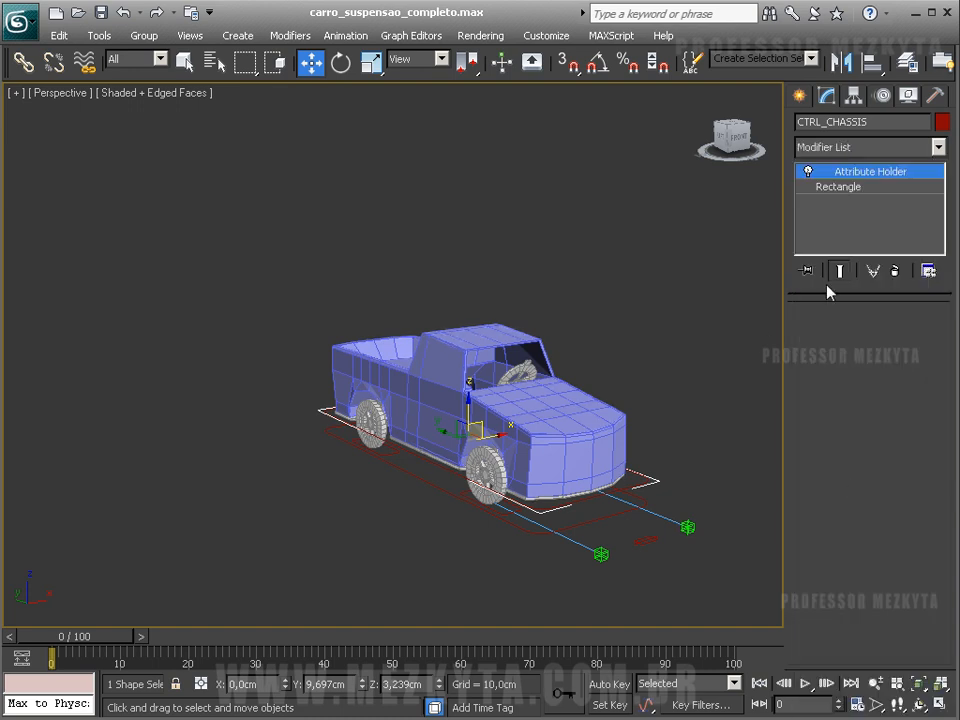
Bring up the Parameter Editor for CTRL_CHASSIS and place its window beside the truck.
{"action": "middle_click_drag", "start_coordinate": [329, 305], "coordinate": [334, 310]}
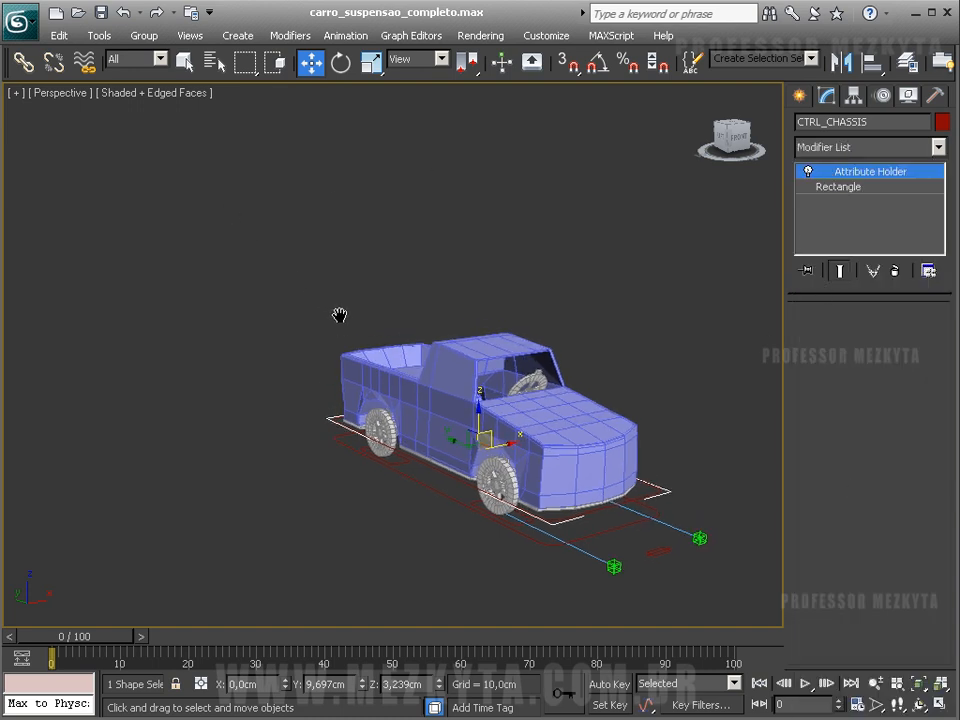
{"action": "left_click", "coordinate": [335, 38]}
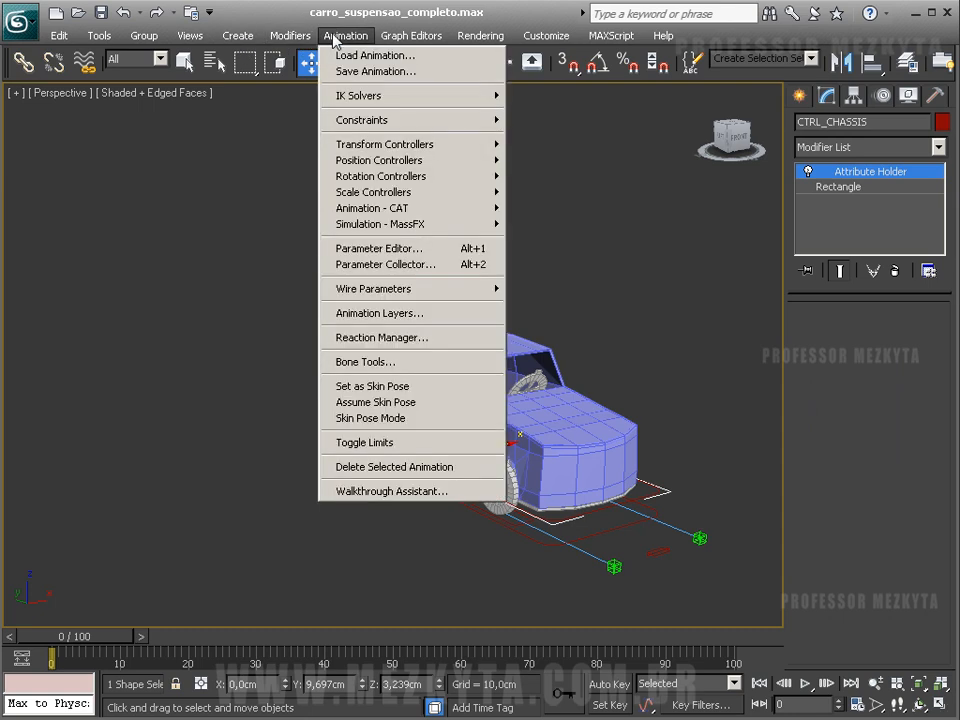
{"action": "left_click", "coordinate": [428, 249]}
{"action": "left_click_drag", "start_coordinate": [52, 107], "coordinate": [60, 90]}
{"action": "left_click", "coordinate": [345, 35]}
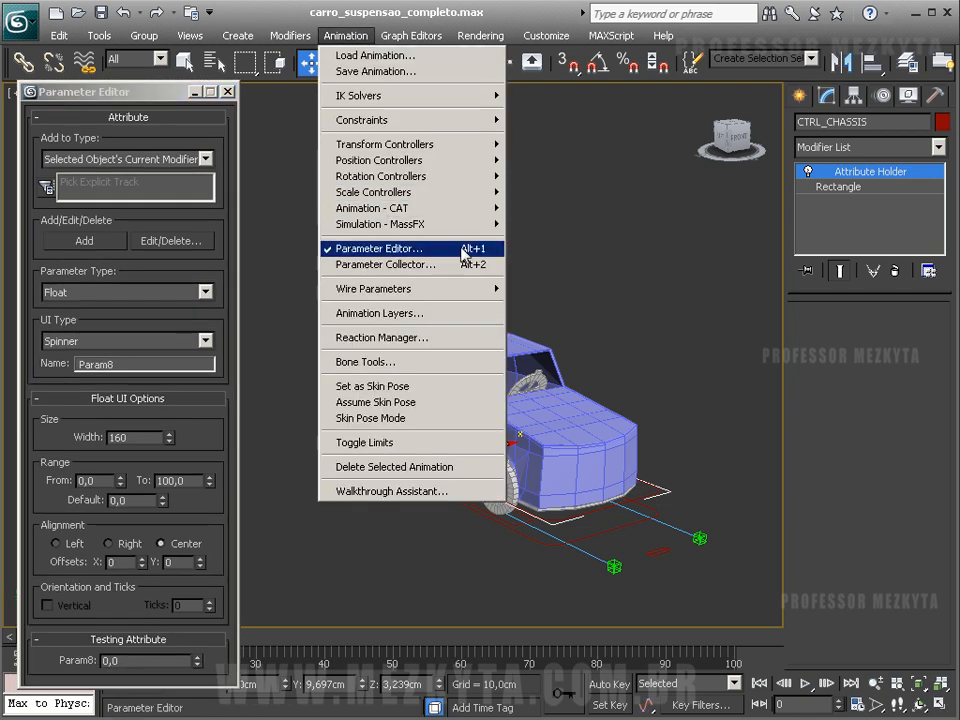
{"action": "left_click", "coordinate": [105, 91]}
Name the new Float parameter ABRE-PD.
{"action": "double_click", "coordinate": [145, 362]}
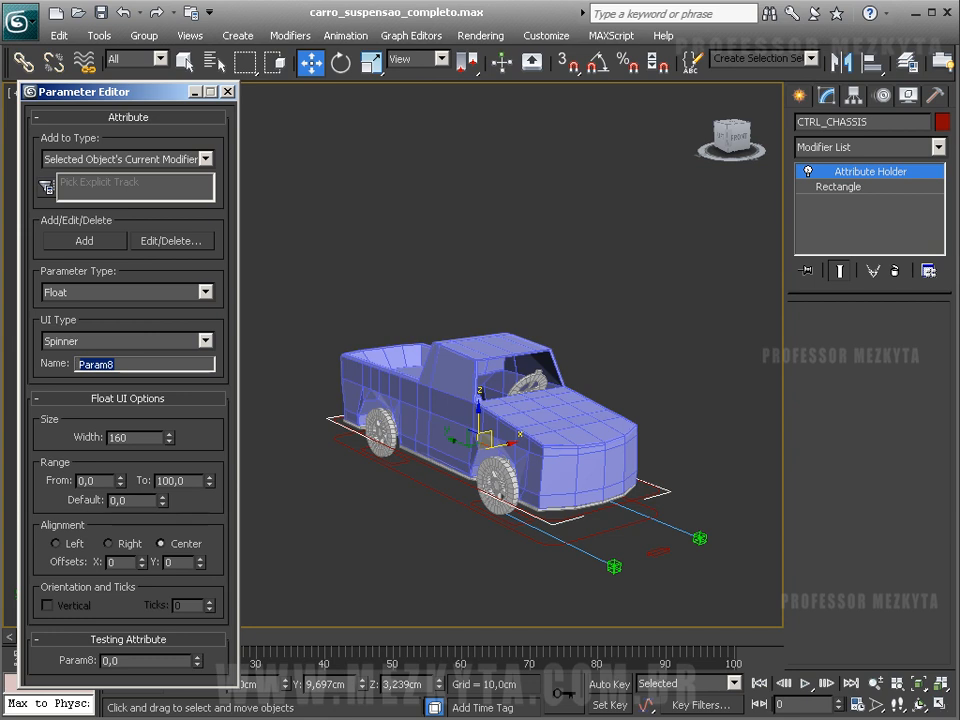
{"action": "type", "text": "ABRE-P_DIR"}
{"action": "key", "text": "Return"}
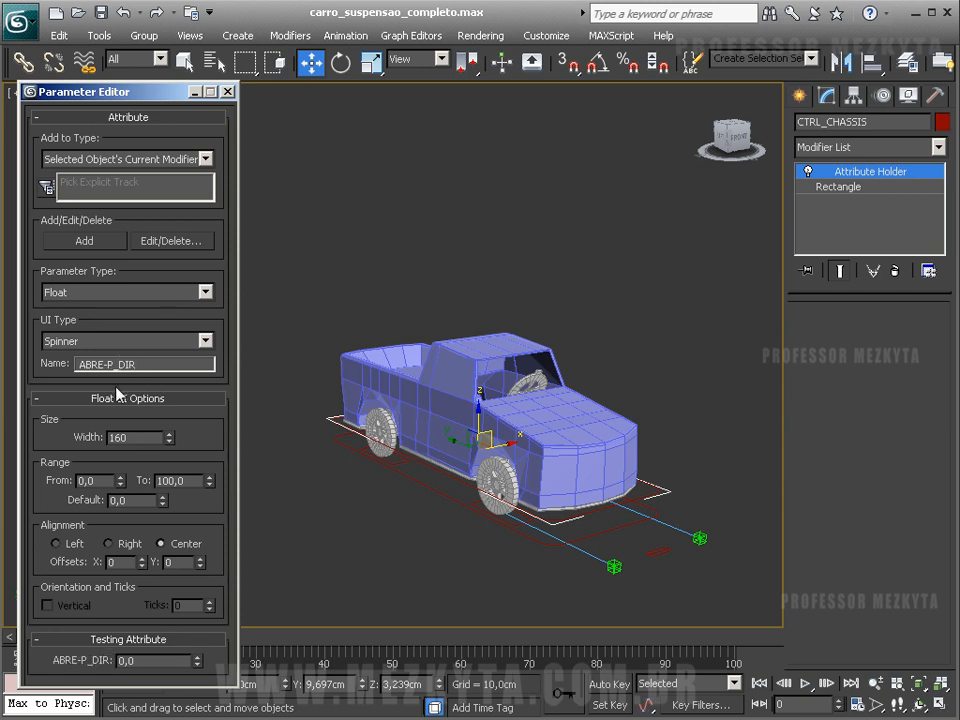
{"action": "left_click", "coordinate": [113, 366]}
{"action": "key", "text": "Delete"}
{"action": "key", "text": "Right"}
{"action": "key", "text": "Delete"}
{"action": "key", "text": "Delete"}
{"action": "key", "text": "Return"}
Compare the value range of the truck body's first Morpher channel with the parameter's range, and reselect CTRL_CHASSIS.
{"action": "left_click", "coordinate": [489, 343]}
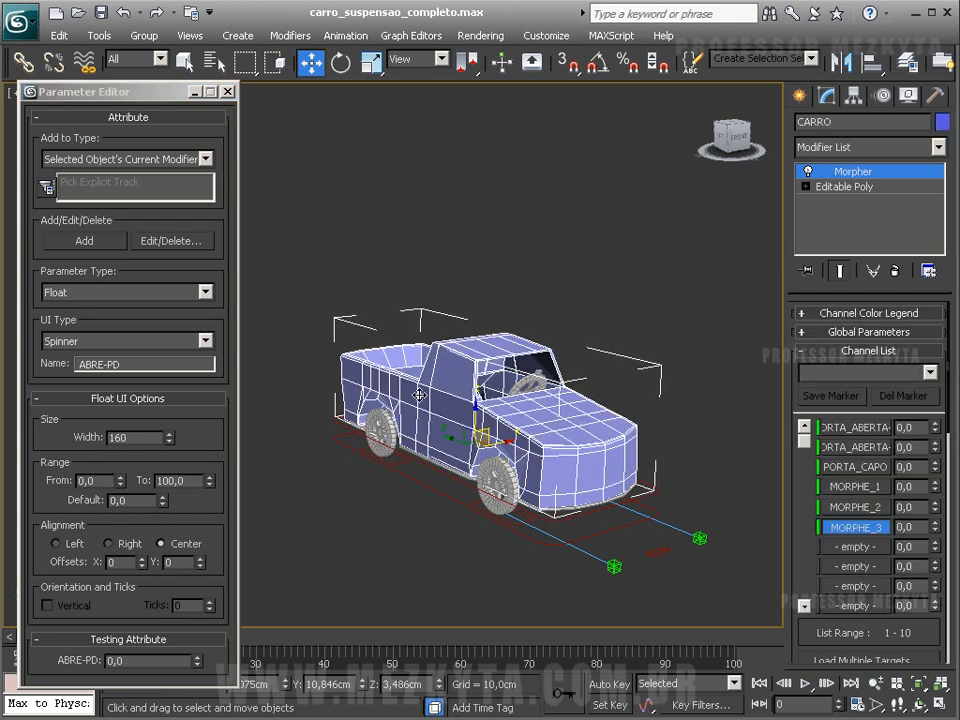
{"action": "mouse_move", "coordinate": [940, 427]}
{"action": "left_mouse_down"}
{"action": "mouse_move", "coordinate": [940, 385]}
{"action": "mouse_move", "coordinate": [948, 430]}
{"action": "mouse_move", "coordinate": [931, 300]}
{"action": "mouse_move", "coordinate": [940, 430]}
{"action": "left_mouse_up"}
{"action": "left_click", "coordinate": [83, 481]}
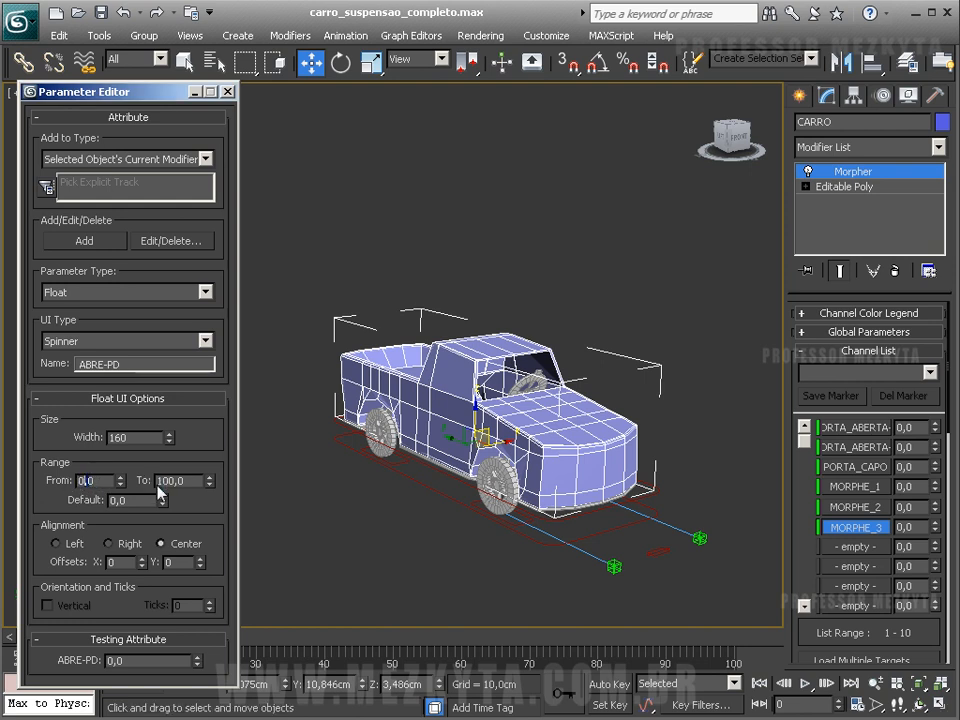
{"action": "left_click", "coordinate": [615, 506]}
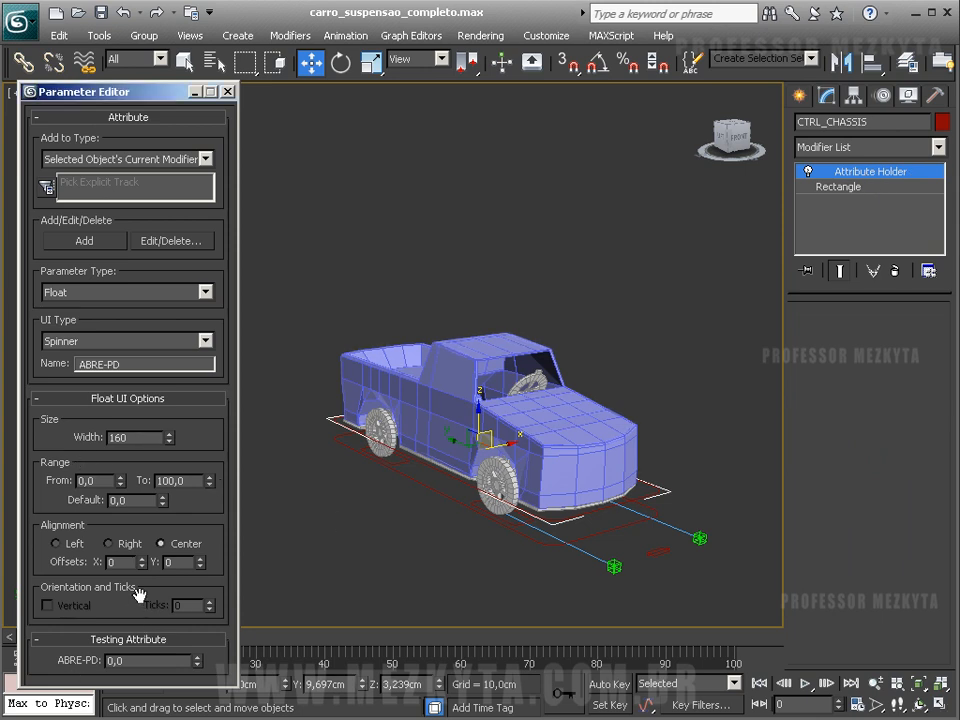
Set the ABRE-PD parameter's UI type to Slider and reveal its full test slider.
{"action": "left_click", "coordinate": [116, 341]}
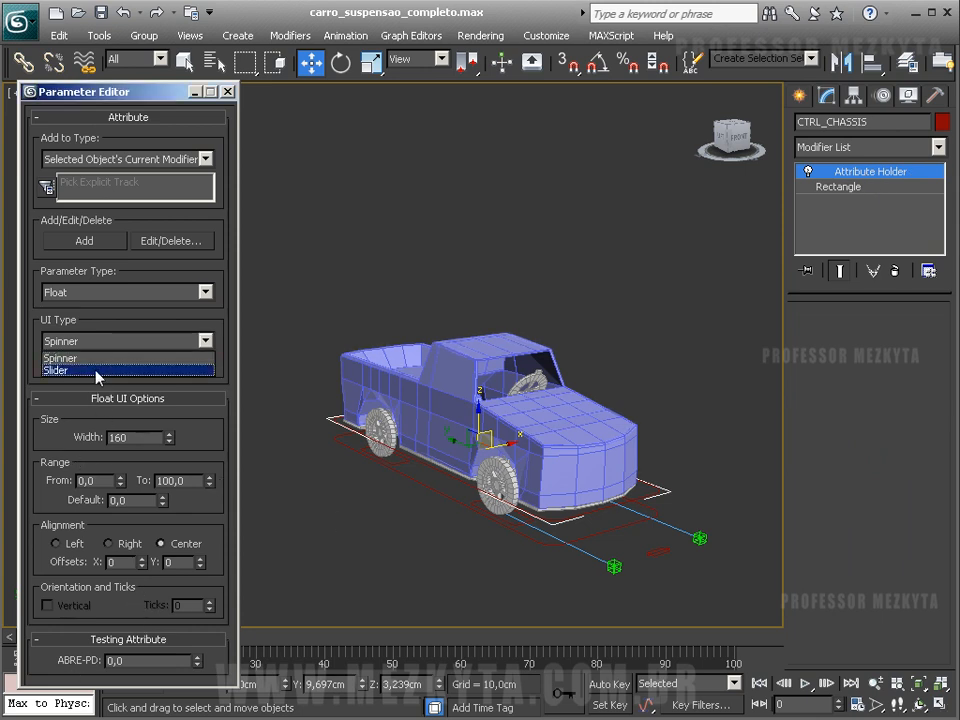
{"action": "left_click", "coordinate": [96, 371]}
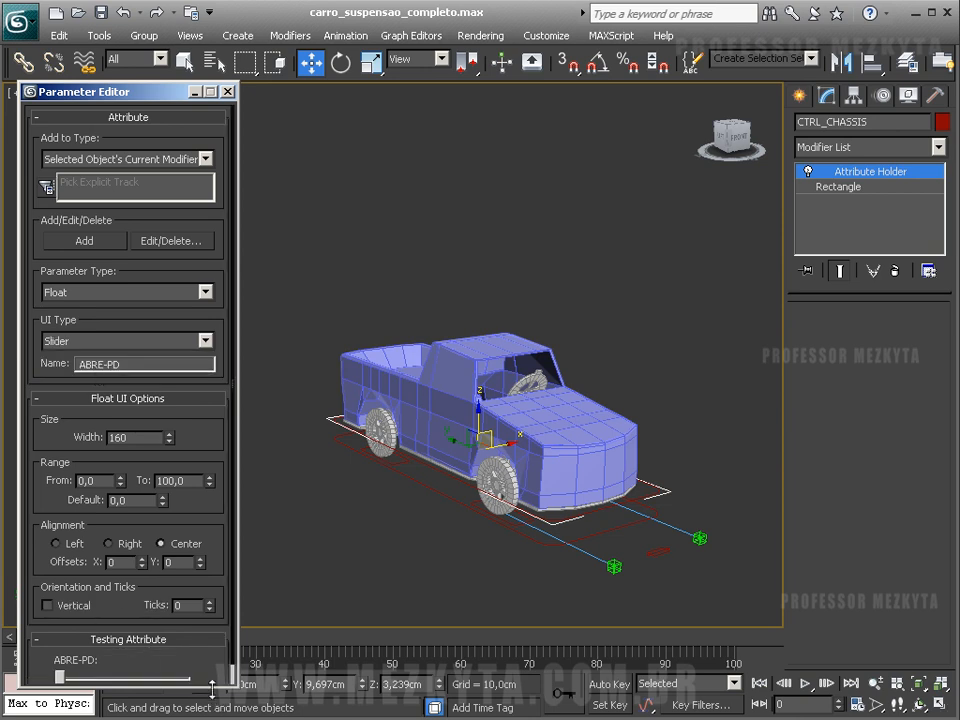
{"action": "mouse_move", "coordinate": [59, 678]}
{"action": "left_mouse_down"}
{"action": "mouse_move", "coordinate": [176, 684]}
{"action": "mouse_move", "coordinate": [60, 682]}
{"action": "left_mouse_up"}
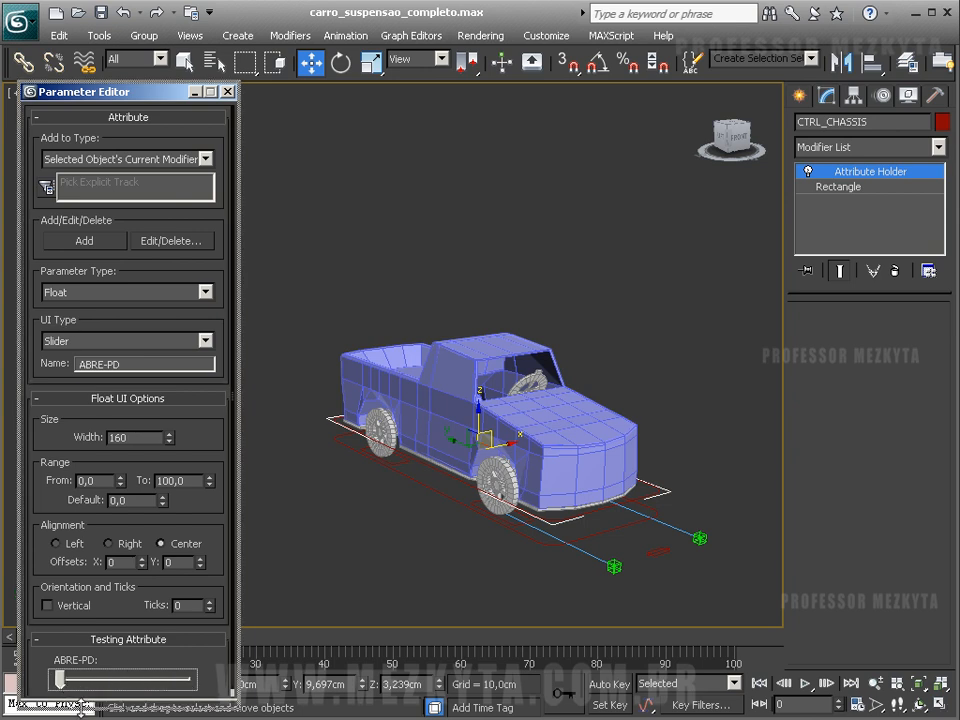
Give the ABRE-PD slider 6 ticks and add it to the Attribute Holder on CTRL_CHASSIS.
{"action": "left_click", "coordinate": [209, 602]}
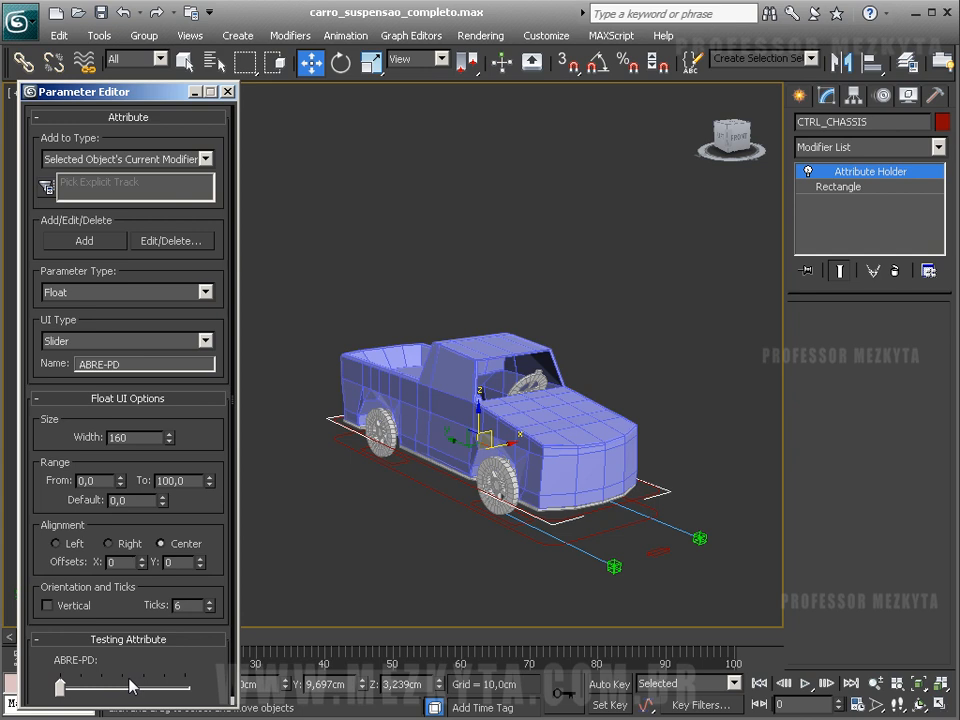
{"action": "double_click", "coordinate": [189, 605]}
{"action": "left_click", "coordinate": [180, 606]}
{"action": "left_click", "coordinate": [209, 609]}
{"action": "left_click", "coordinate": [209, 602]}
{"action": "left_click_drag", "start_coordinate": [60, 686], "coordinate": [36, 690]}
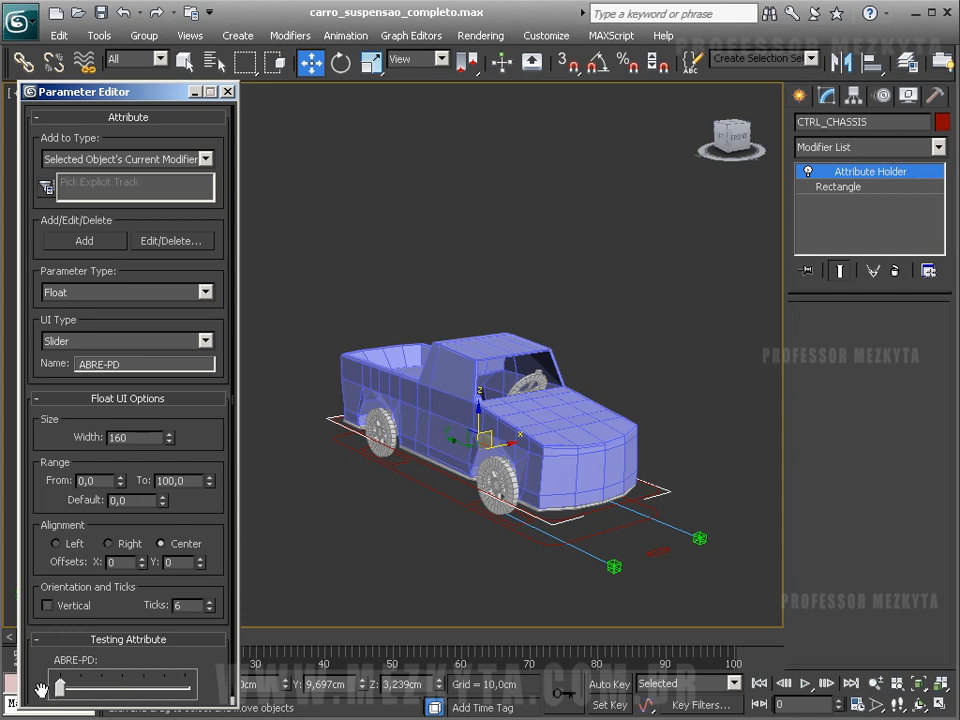
{"action": "left_click", "coordinate": [84, 241]}
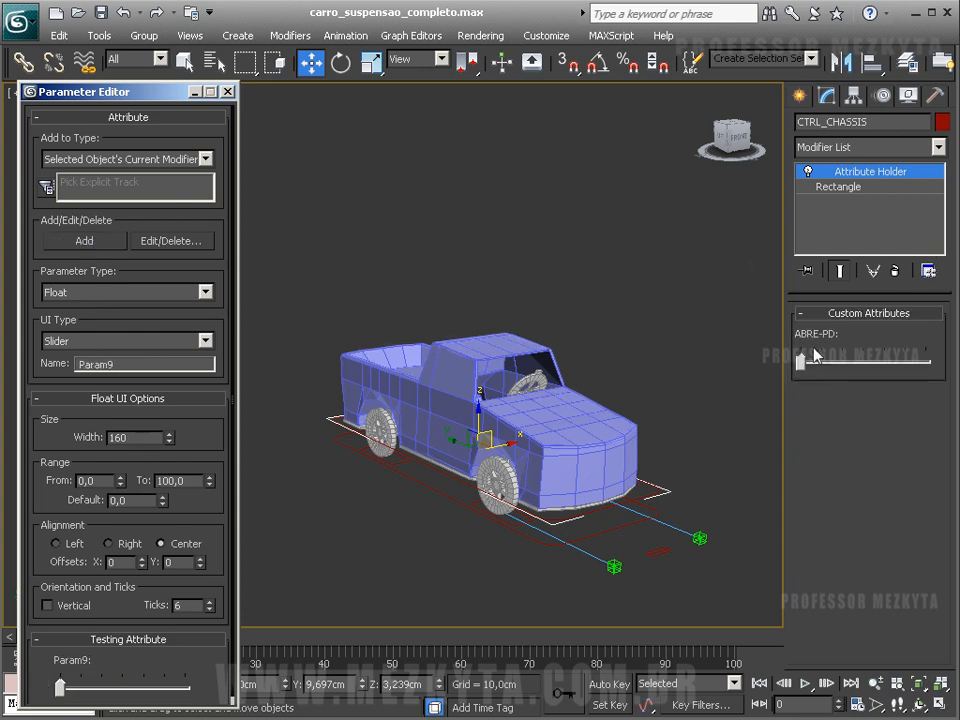
Add a second slider attribute named ABRE-PE with a Y offset of 10 to CTRL_CHASSIS.
{"action": "double_click", "coordinate": [122, 364]}
{"action": "type", "text": "ABRE-PE"}
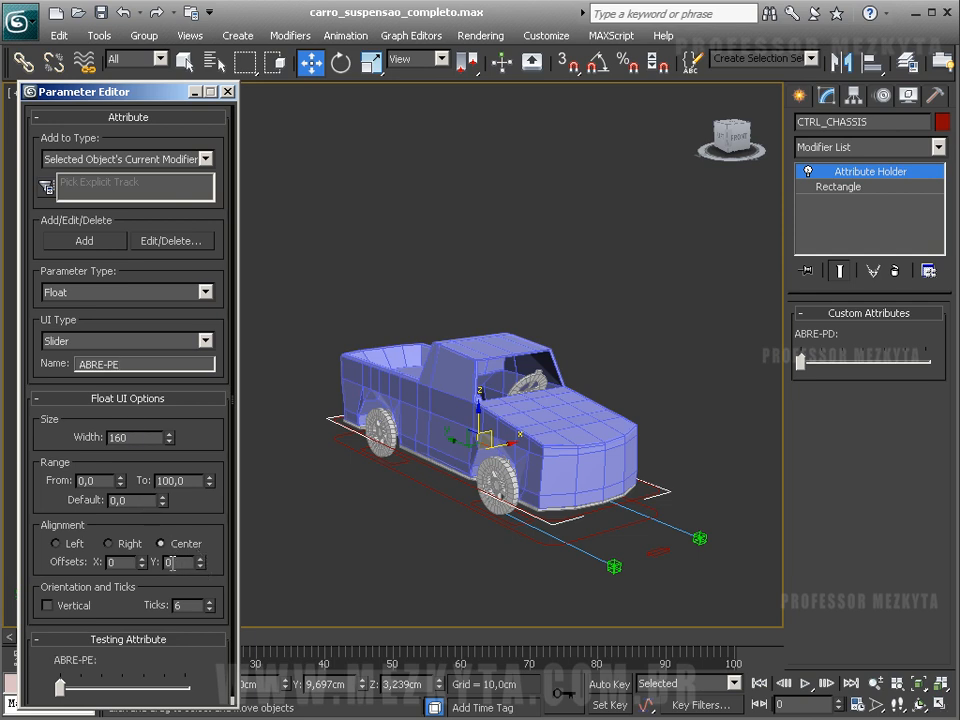
{"action": "double_click", "coordinate": [204, 558]}
{"action": "left_click", "coordinate": [204, 559]}
{"action": "left_click", "coordinate": [204, 559]}
{"action": "left_click", "coordinate": [204, 559]}
{"action": "left_click", "coordinate": [204, 559]}
{"action": "left_click", "coordinate": [204, 559]}
{"action": "left_click", "coordinate": [204, 559]}
{"action": "left_click", "coordinate": [204, 559]}
{"action": "left_click", "coordinate": [204, 559]}
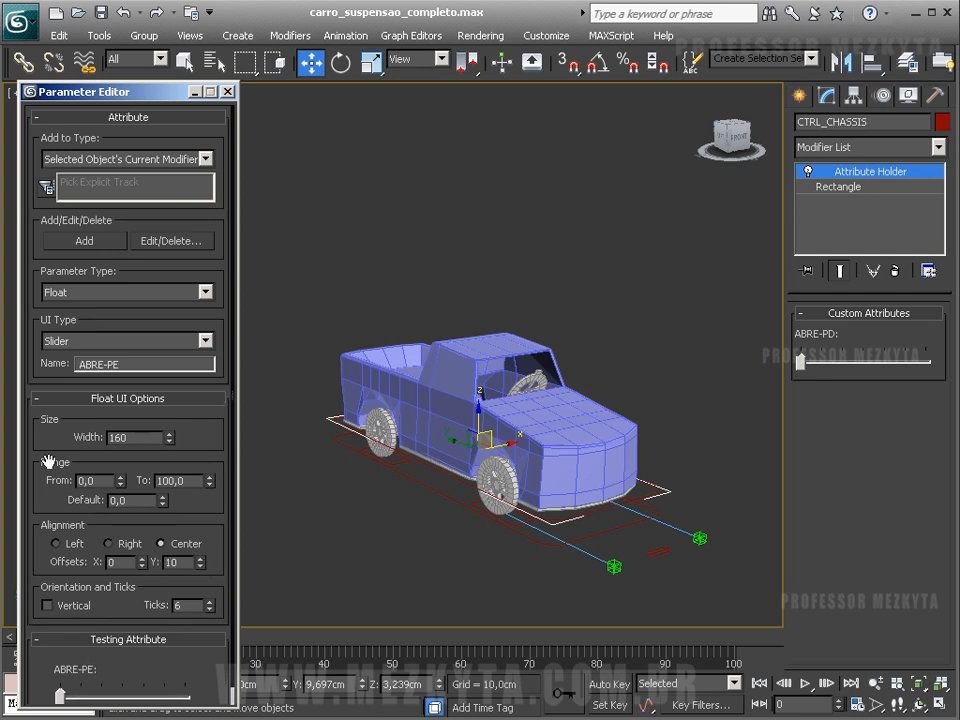
{"action": "left_click", "coordinate": [81, 241]}
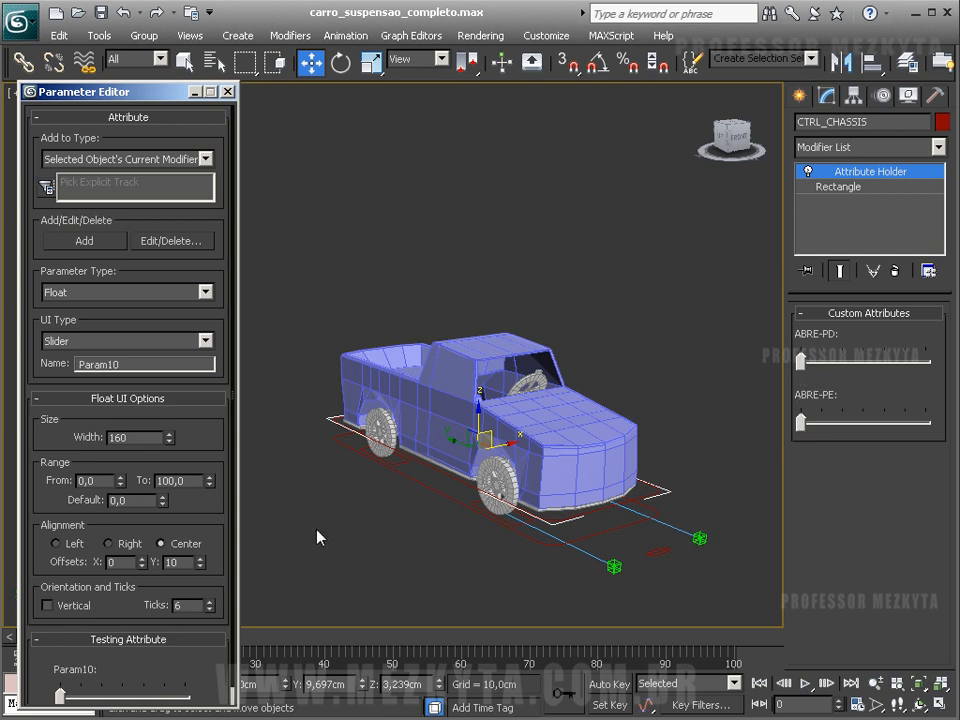
Add a third slider attribute named ABRE-CAPO to CTRL_CHASSIS.
{"action": "left_click_drag", "start_coordinate": [133, 364], "coordinate": [79, 364]}
{"action": "type", "text": "A"}
{"action": "left_click", "coordinate": [56, 244]}
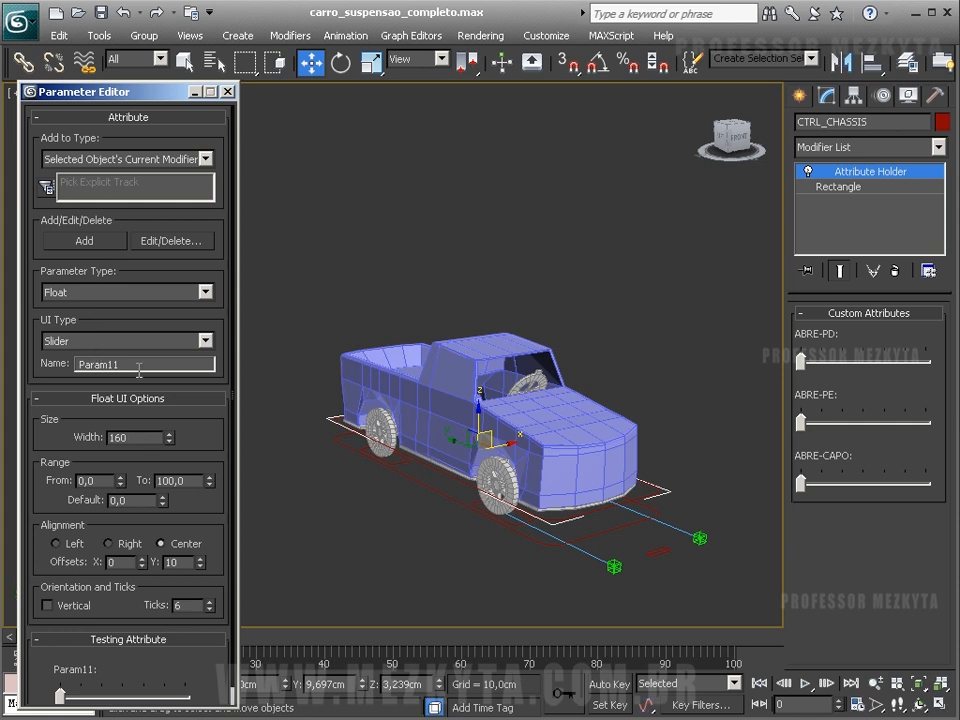
Name the next slider parameter TRANSFORME-01, copy that name for reuse, and add the attribute to CTRL_CHASSIS.
{"action": "left_click_drag", "start_coordinate": [139, 365], "coordinate": [78, 364]}
{"action": "type", "text": "MP"}
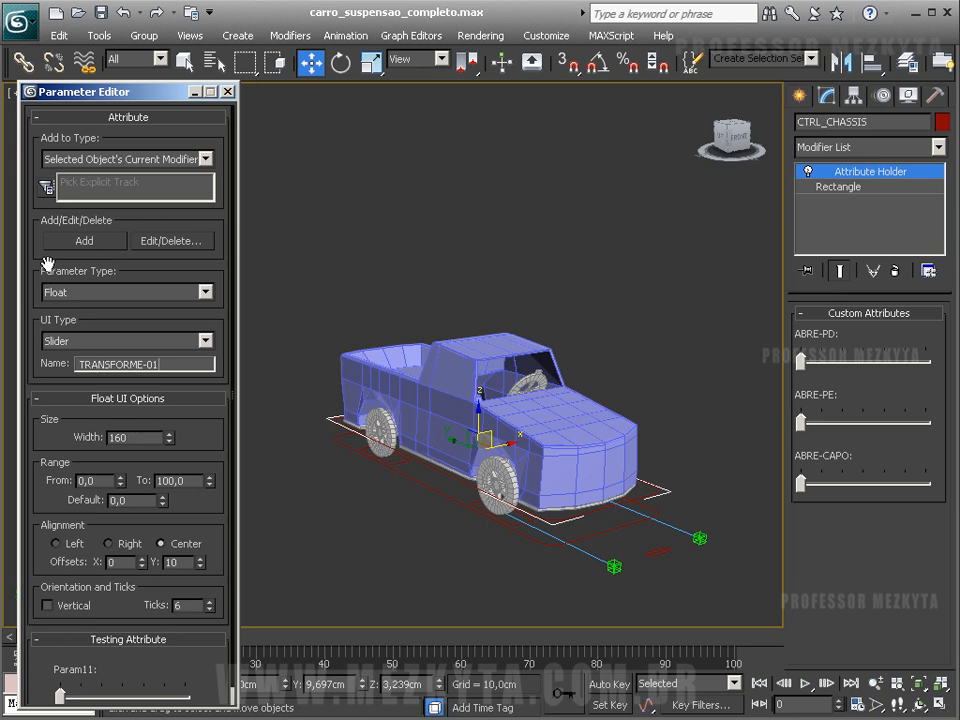
{"action": "double_click", "coordinate": [118, 364]}
{"action": "key", "text": "ctrl+c"}
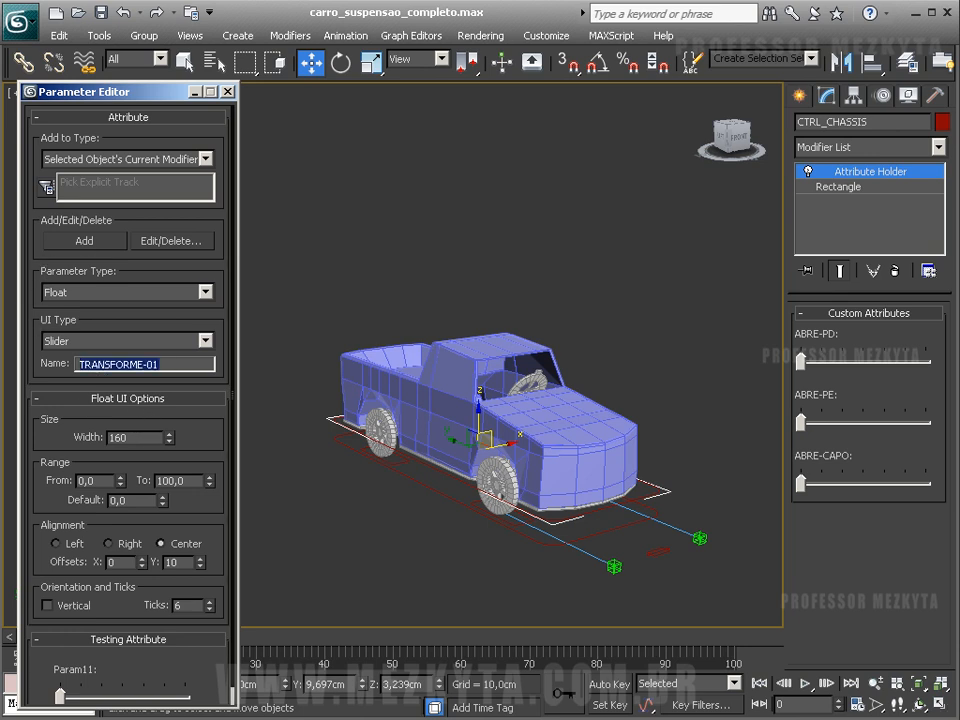
{"action": "left_click", "coordinate": [115, 243]}
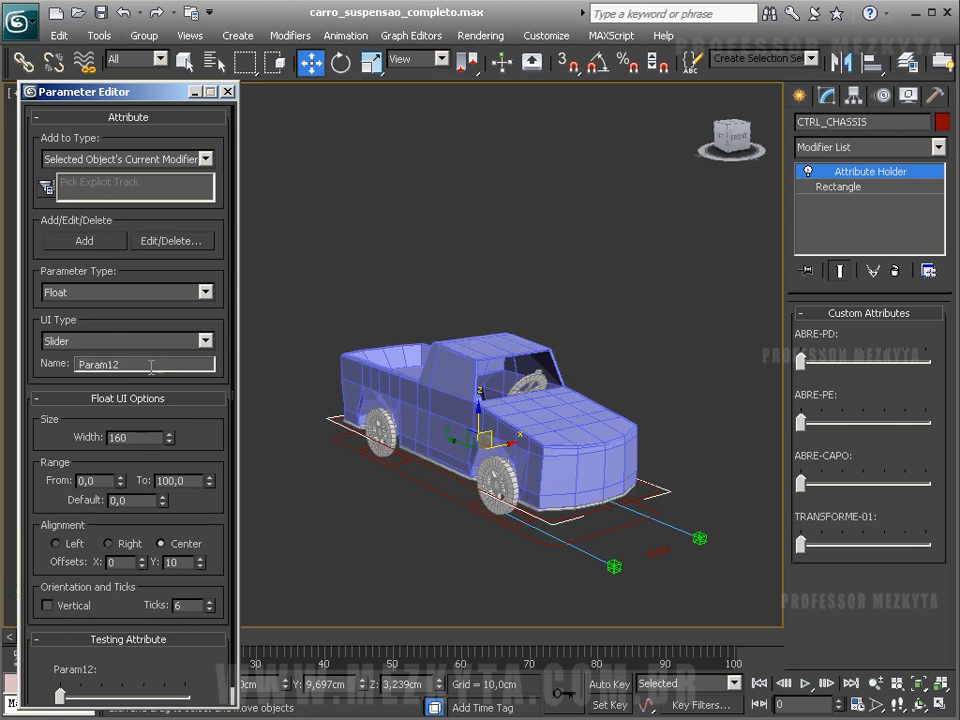
Add two more slider attributes named TRANSFORME-02 and TRANSFORME-03 to CTRL_CHASSIS, and close the Parameter Editor.
{"action": "key", "text": "ctrl+v"}
{"action": "left_click", "coordinate": [90, 243]}
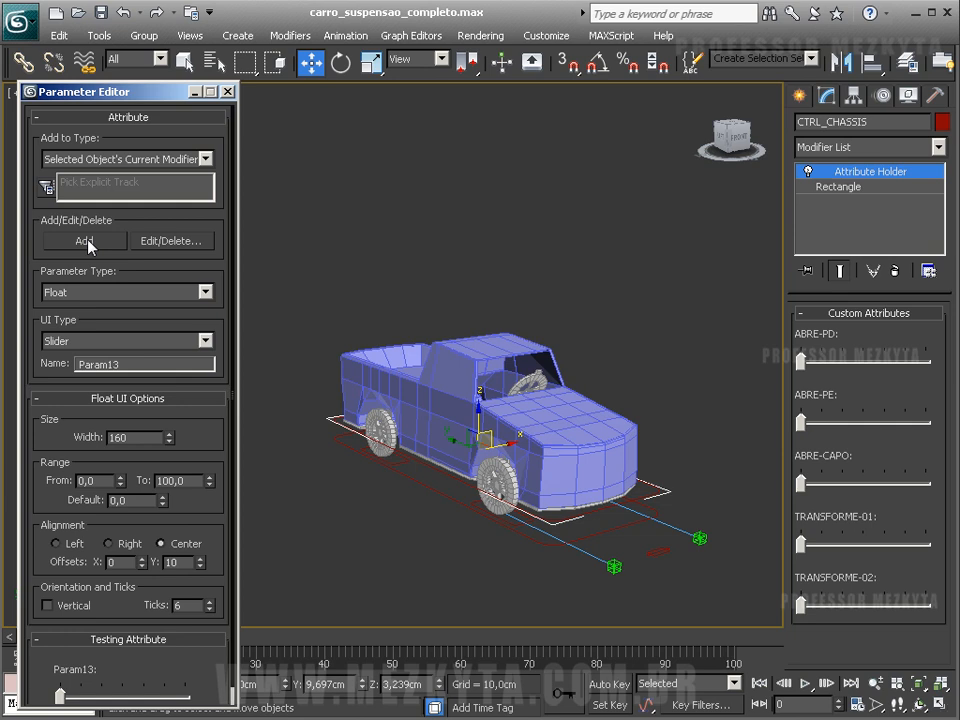
{"action": "double_click", "coordinate": [153, 366]}
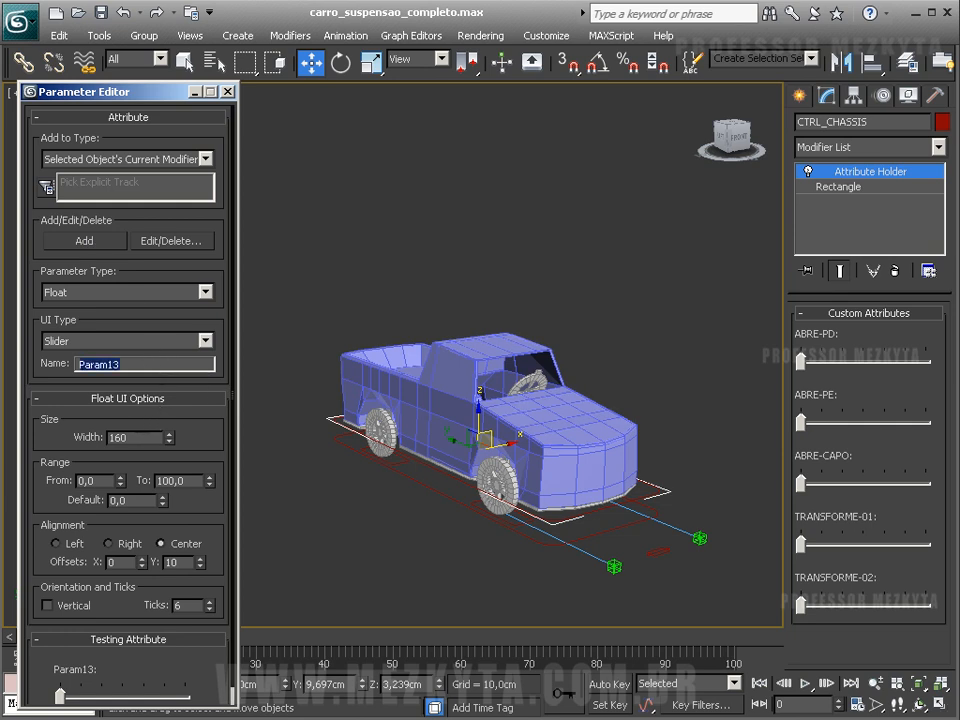
{"action": "type", "text": "TRANSFORME-01"}
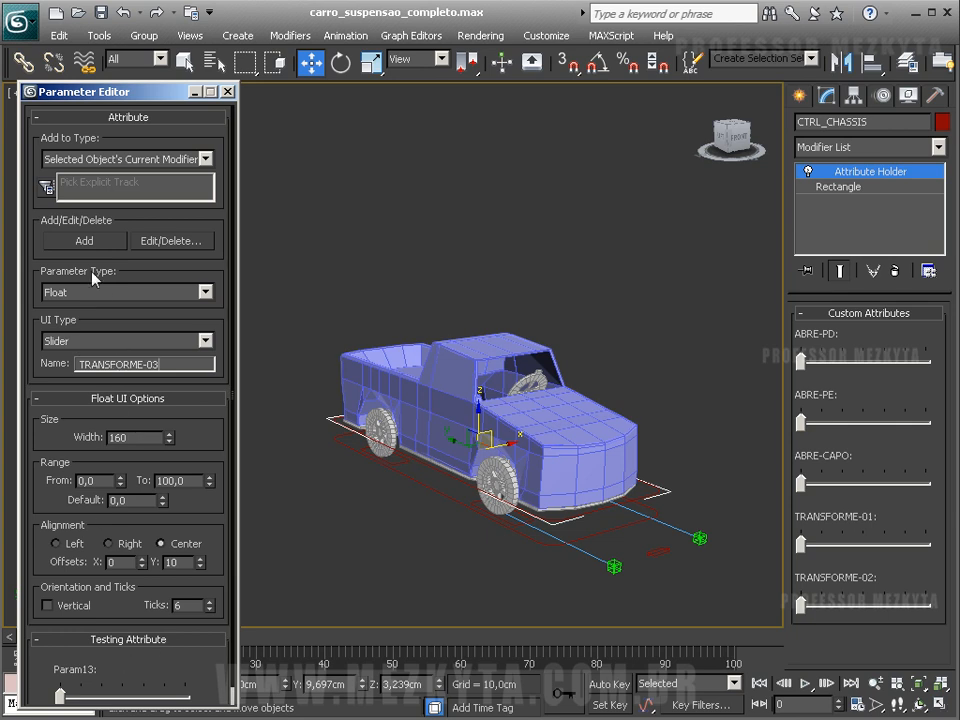
{"action": "left_click", "coordinate": [84, 244]}
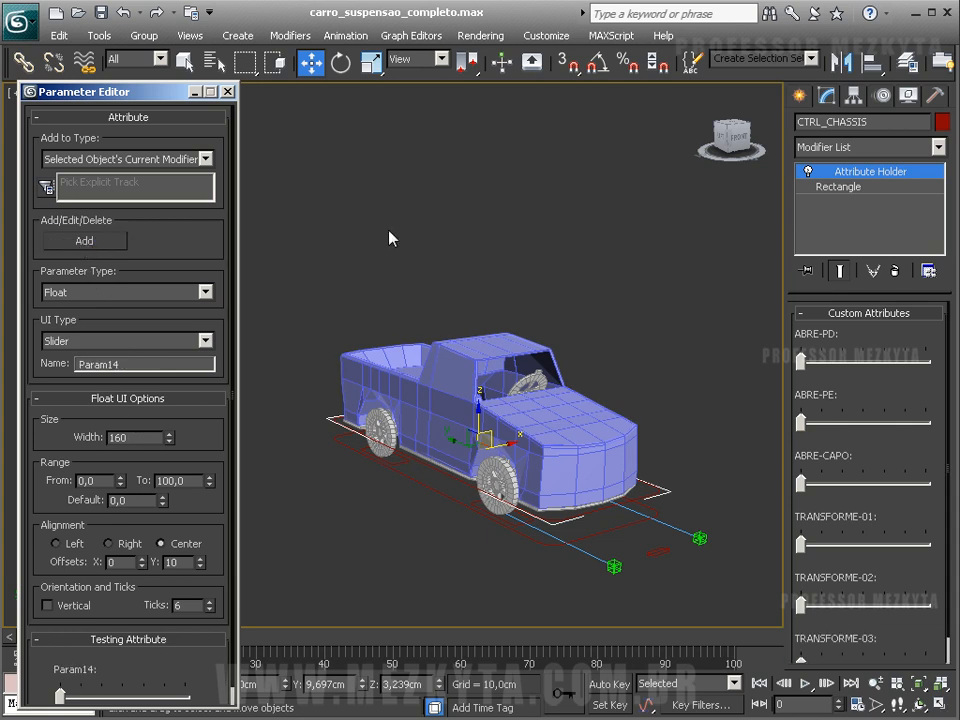
{"action": "left_click_drag", "start_coordinate": [885, 290], "coordinate": [897, 252]}
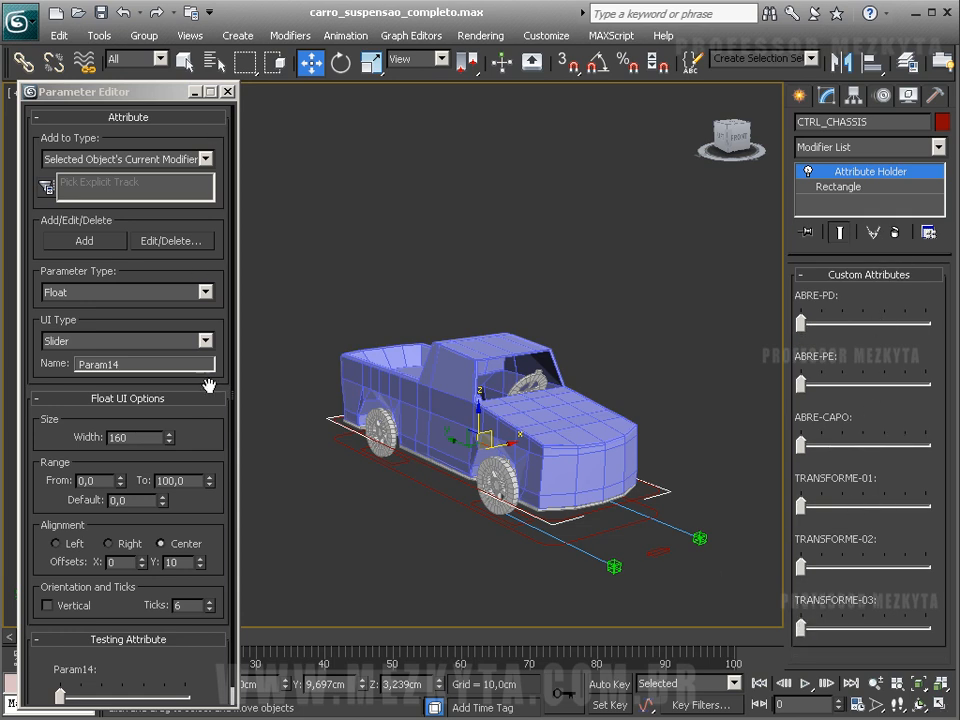
{"action": "left_click", "coordinate": [228, 91]}
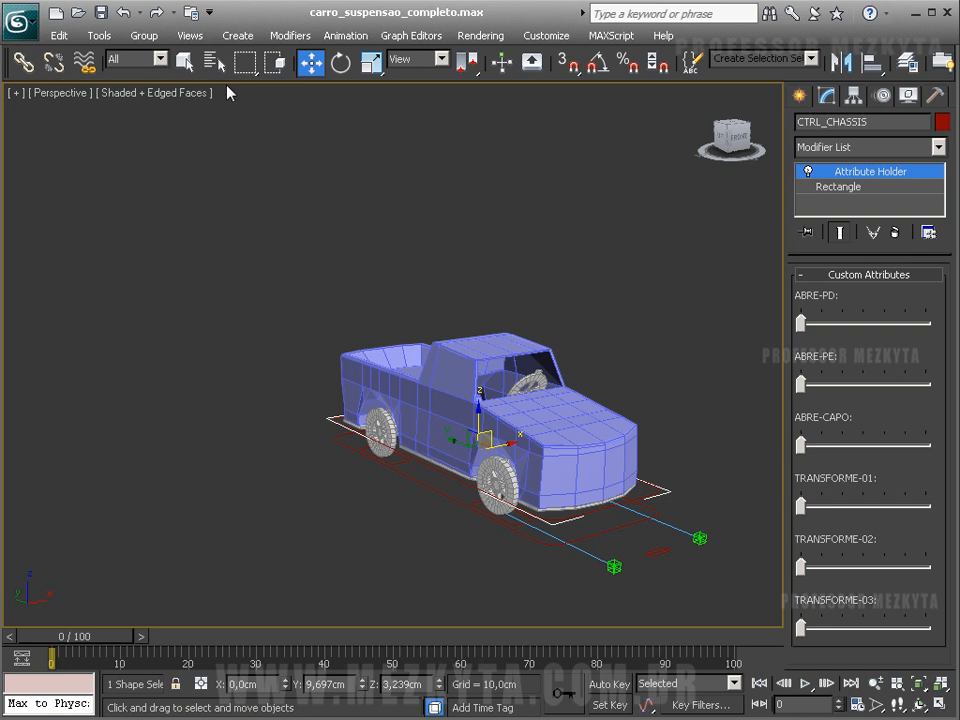
Open the Reaction Manager and move and narrow its window so the truck stays in view beside it.
{"action": "middle_click_drag", "start_coordinate": [197, 246], "coordinate": [480, 243], "text": "alt"}
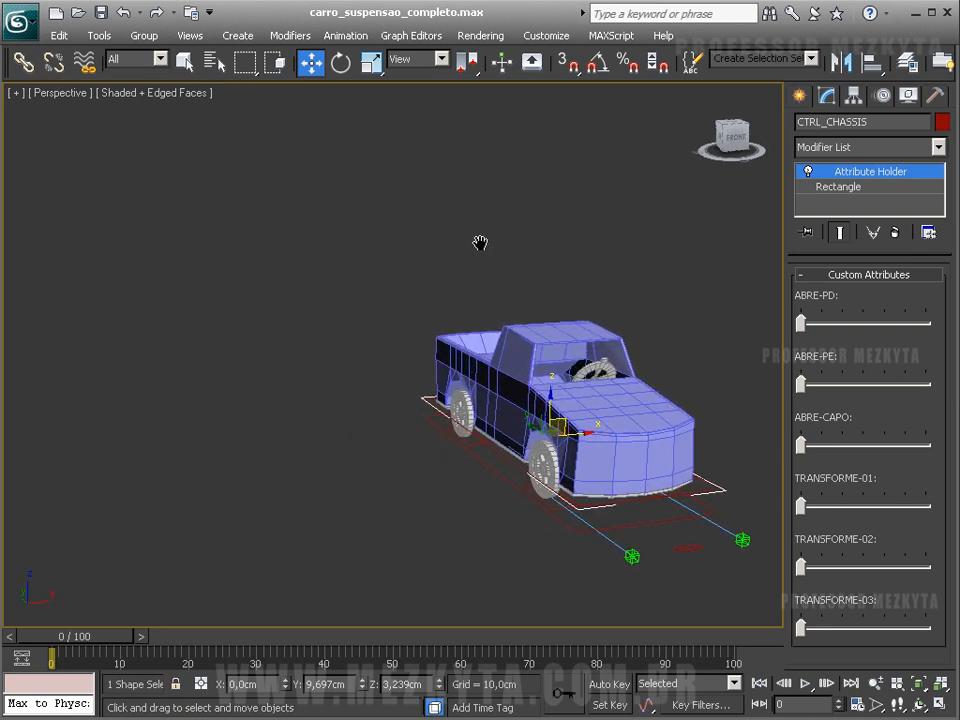
{"action": "left_click", "coordinate": [350, 36]}
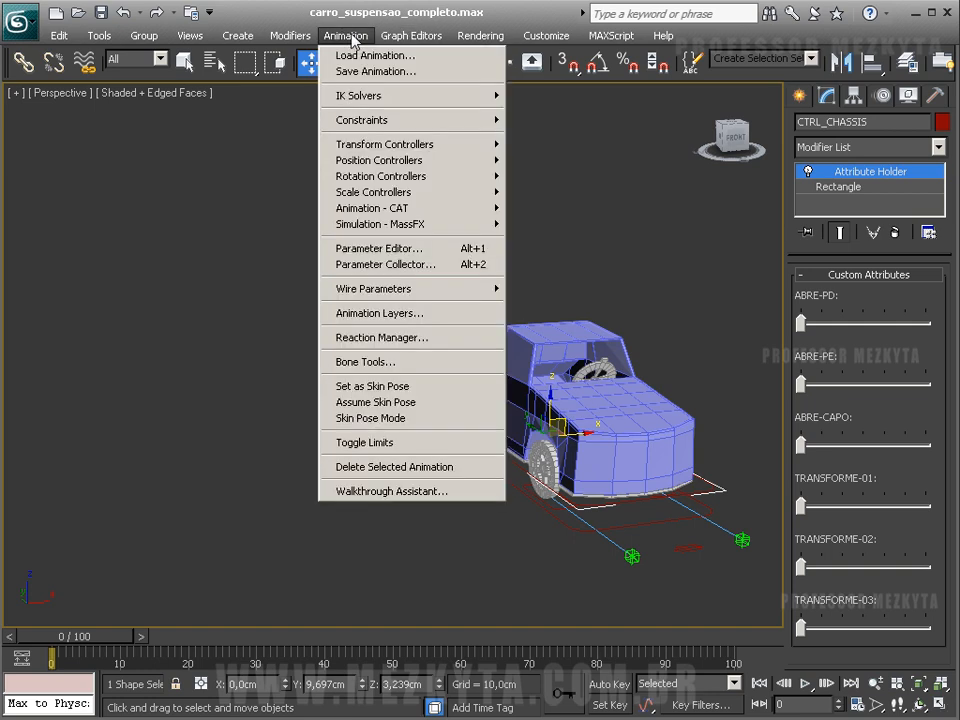
{"action": "left_click", "coordinate": [364, 338]}
{"action": "left_click_drag", "start_coordinate": [588, 182], "coordinate": [306, 94]}
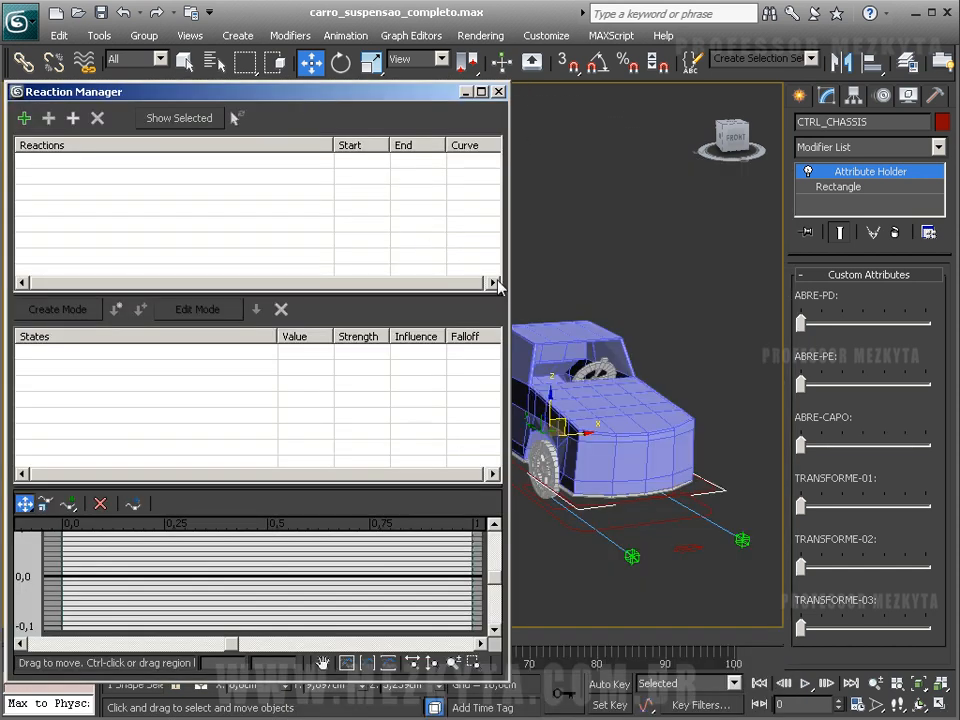
{"action": "left_click_drag", "start_coordinate": [510, 279], "coordinate": [487, 281]}
{"action": "left_click_drag", "start_coordinate": [301, 145], "coordinate": [274, 145]}
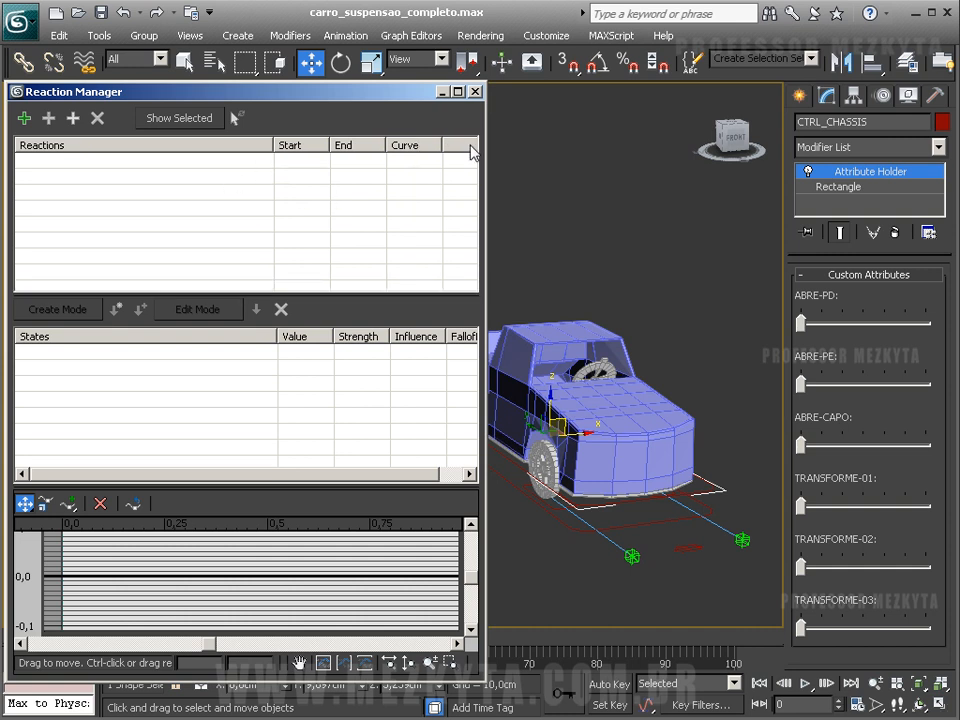
{"action": "left_click_drag", "start_coordinate": [484, 163], "coordinate": [458, 163]}
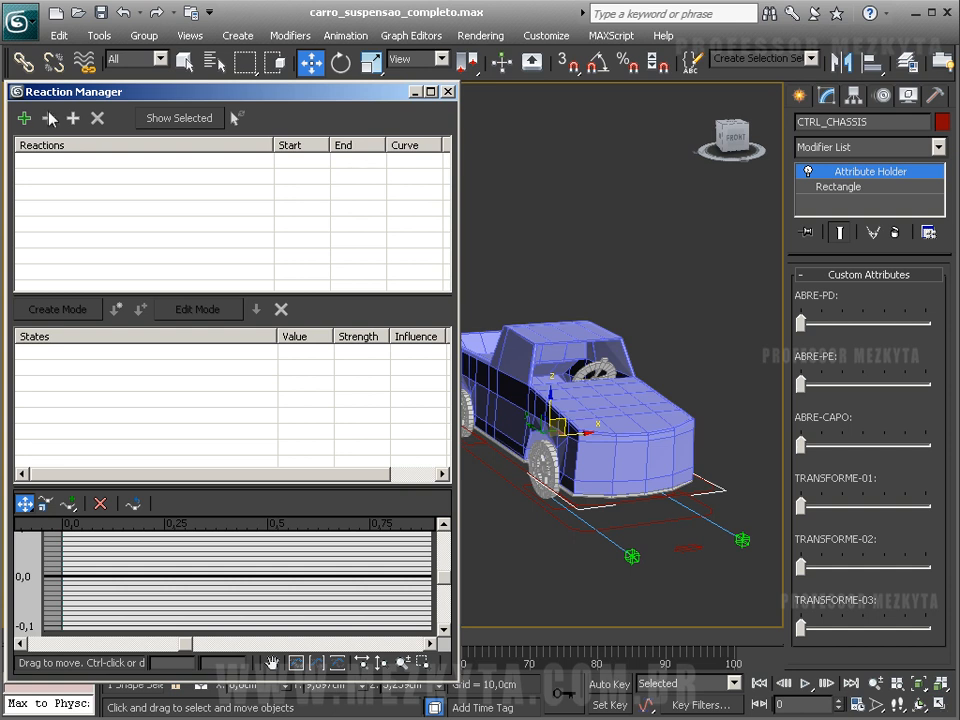
Add the ABRE-PD custom attribute of CTRL_CHASSIS as a reaction master.
{"action": "left_click", "coordinate": [24, 118]}
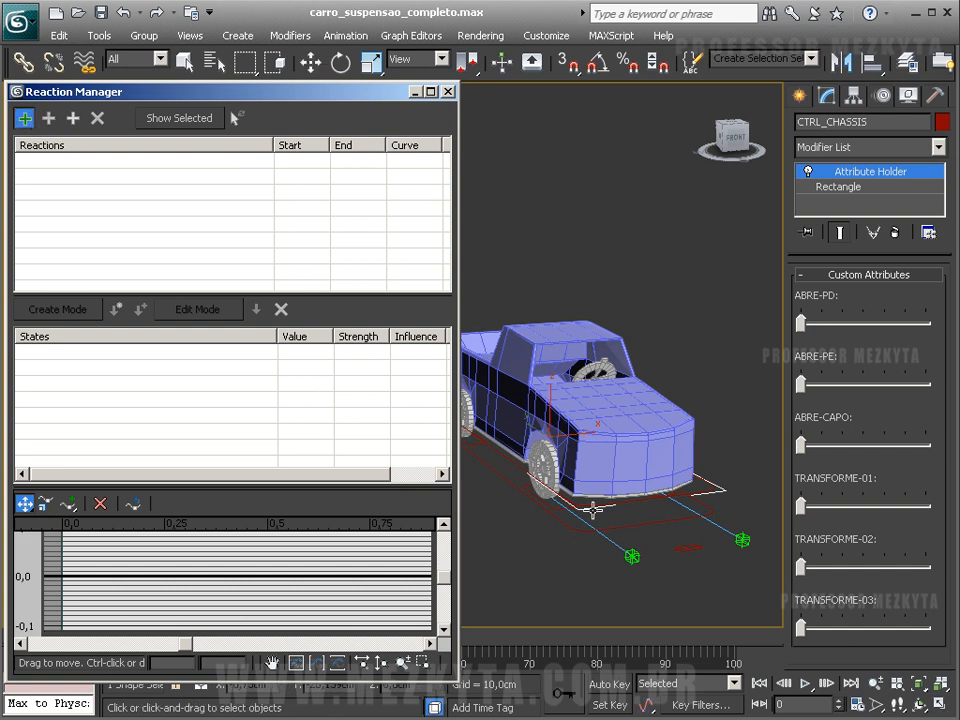
{"action": "left_click", "coordinate": [507, 457]}
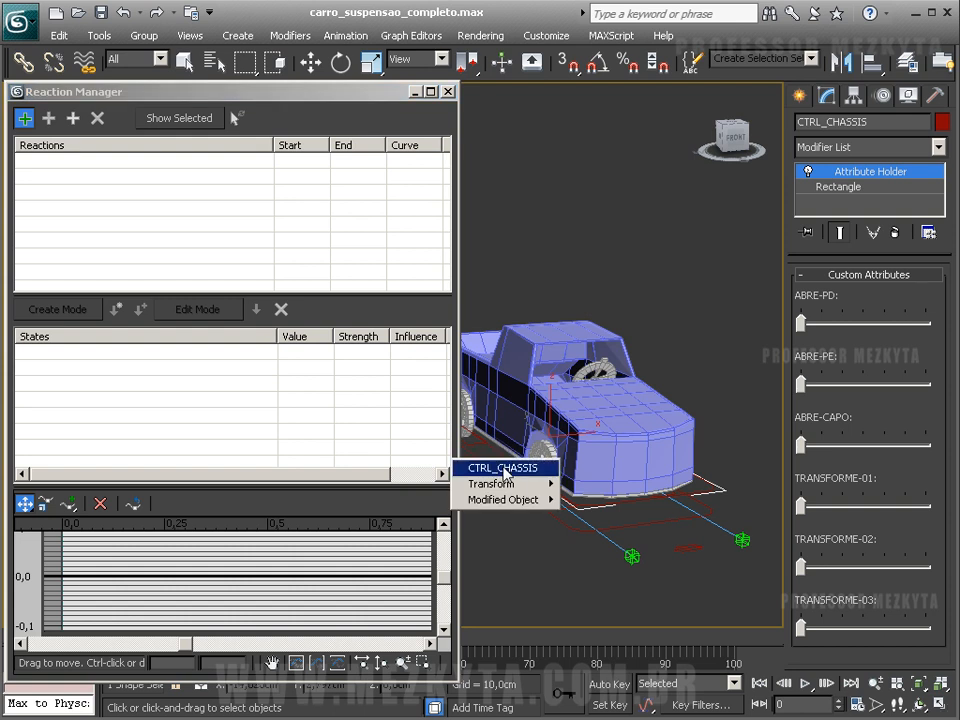
{"action": "mouse_move", "coordinate": [512, 499]}
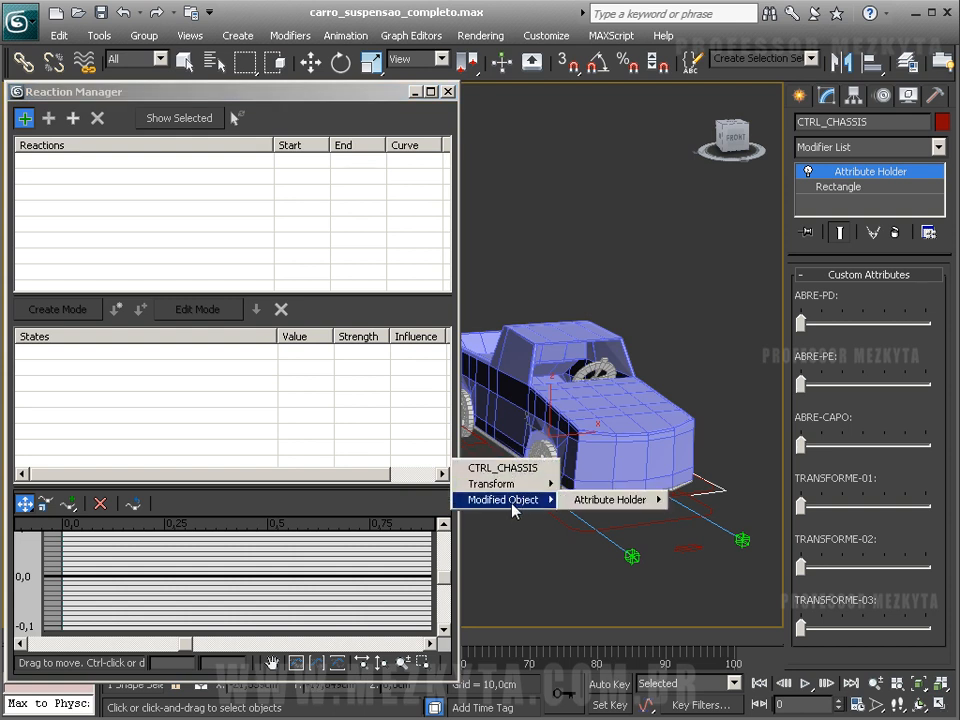
{"action": "mouse_move", "coordinate": [615, 508]}
{"action": "mouse_move", "coordinate": [737, 507]}
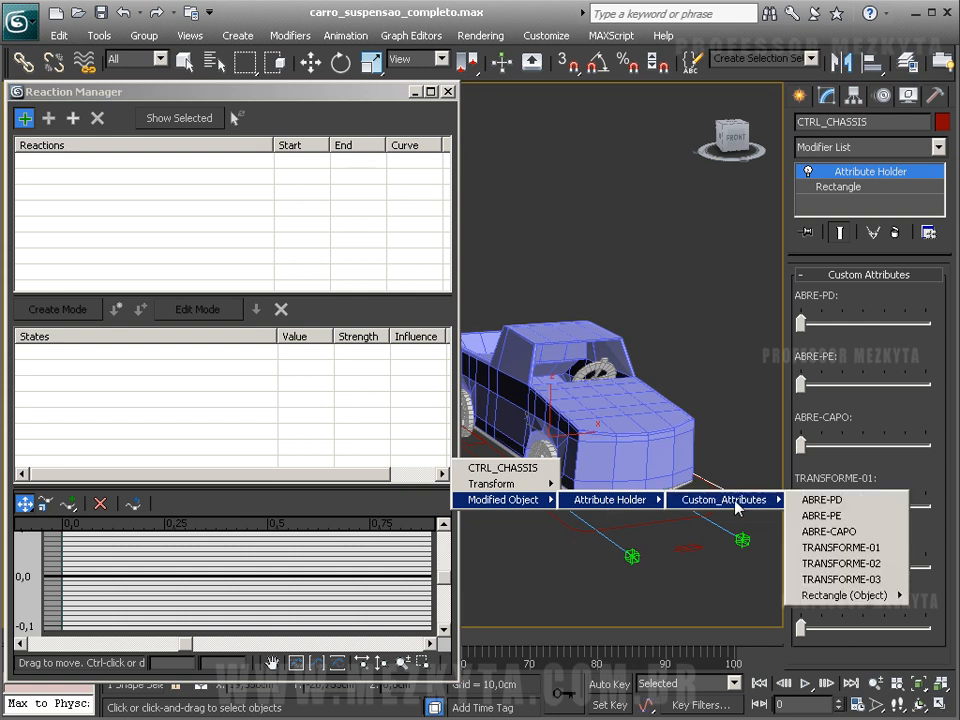
{"action": "left_click", "coordinate": [836, 500]}
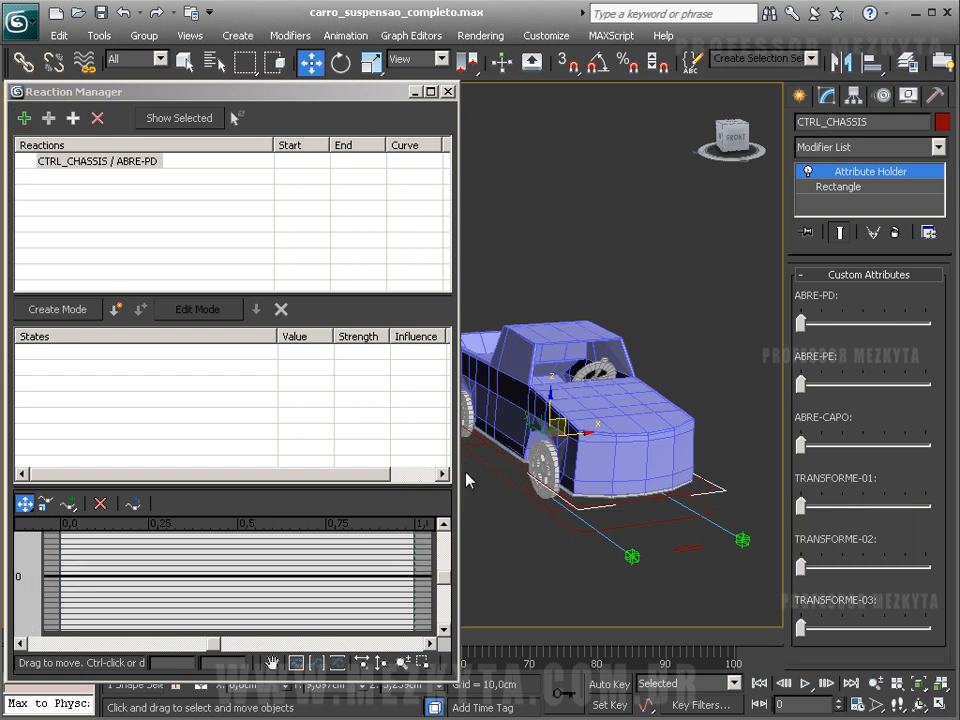
Add the truck body's Morpher channel [1] PORTA_ABERTA-D as a slave of the ABRE-PD master.
{"action": "left_click", "coordinate": [81, 167]}
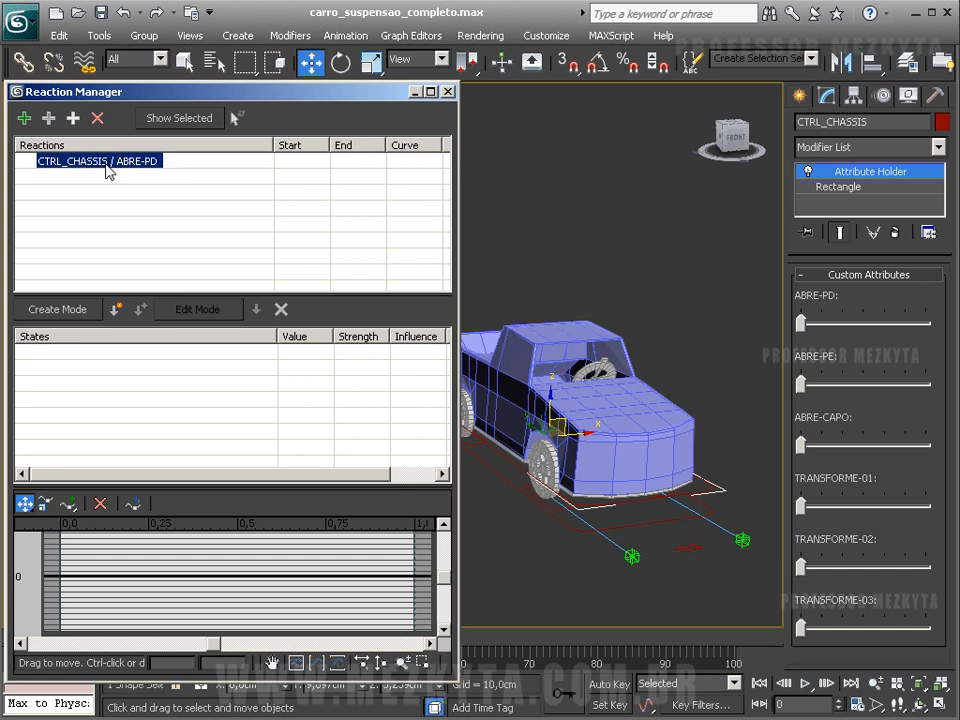
{"action": "left_click", "coordinate": [49, 119]}
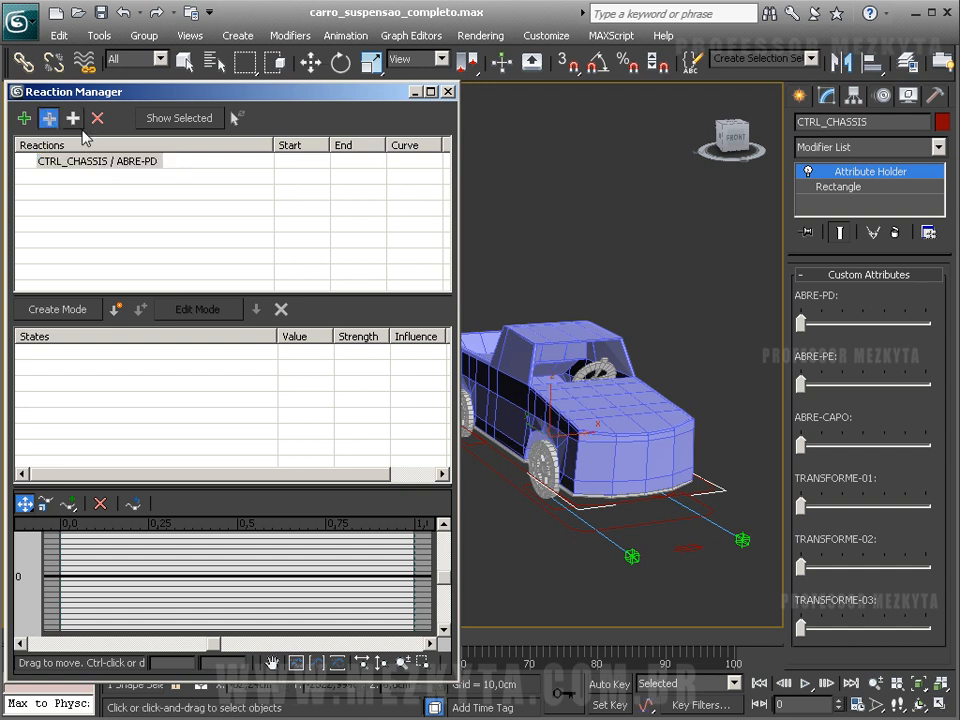
{"action": "left_click", "coordinate": [482, 366]}
{"action": "mouse_move", "coordinate": [465, 380]}
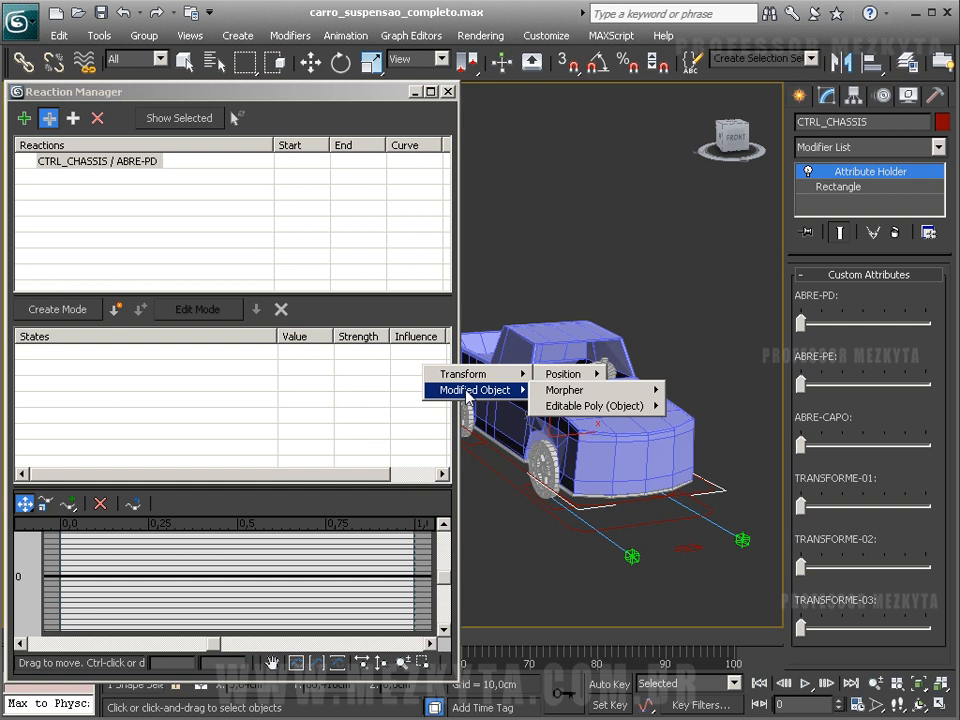
{"action": "mouse_move", "coordinate": [556, 395]}
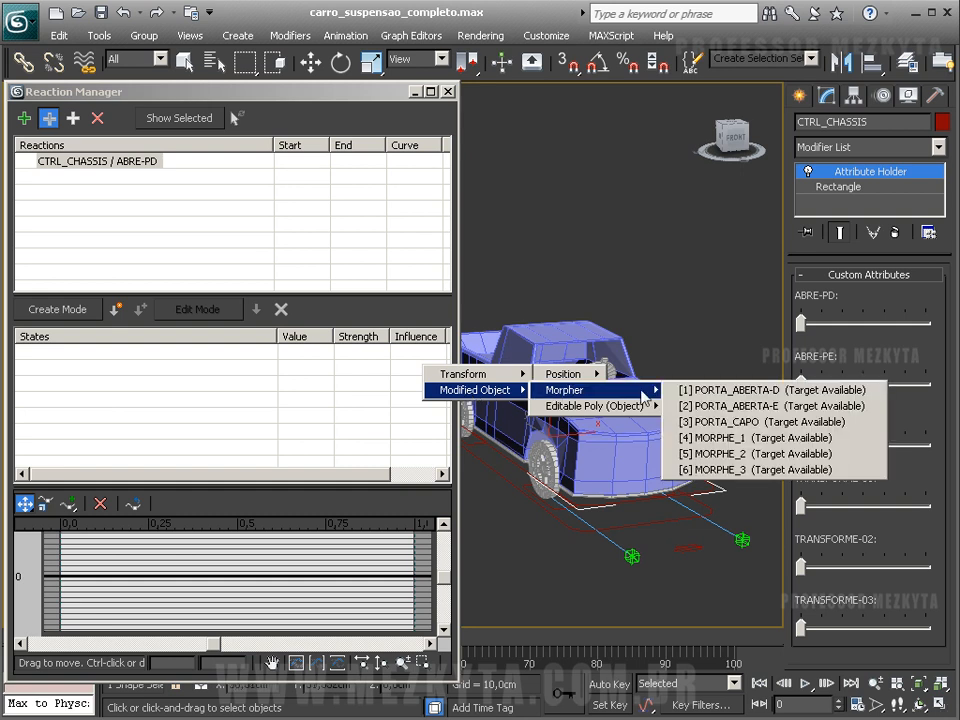
{"action": "left_click", "coordinate": [735, 389]}
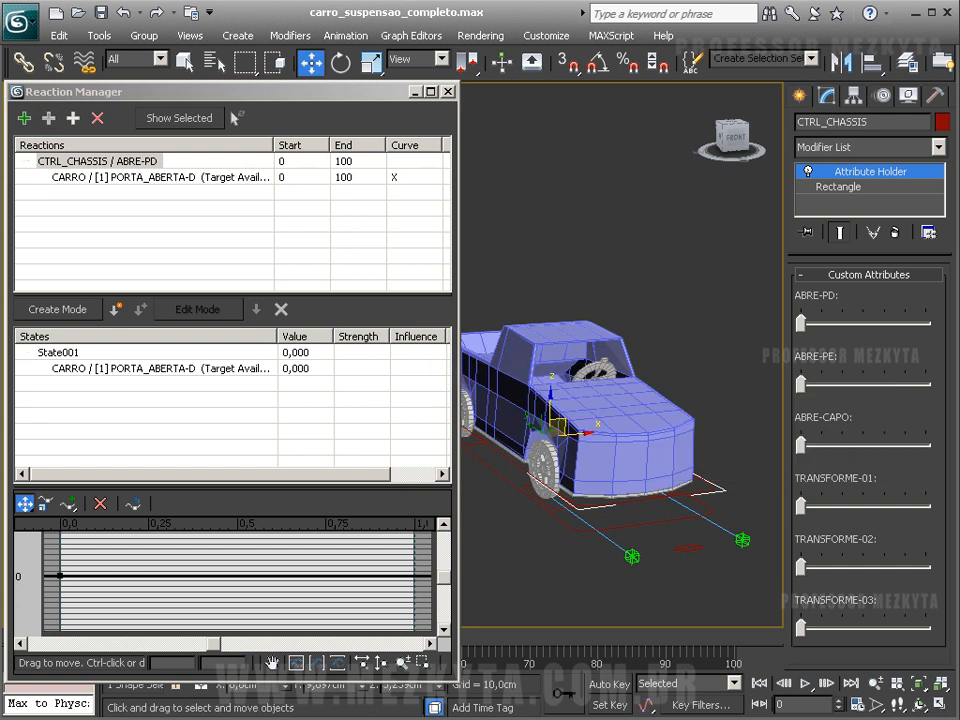
Select the PORTA_ABERTA-D slave reaction and widen the Reactions column to fit its full name.
{"action": "left_click", "coordinate": [586, 175]}
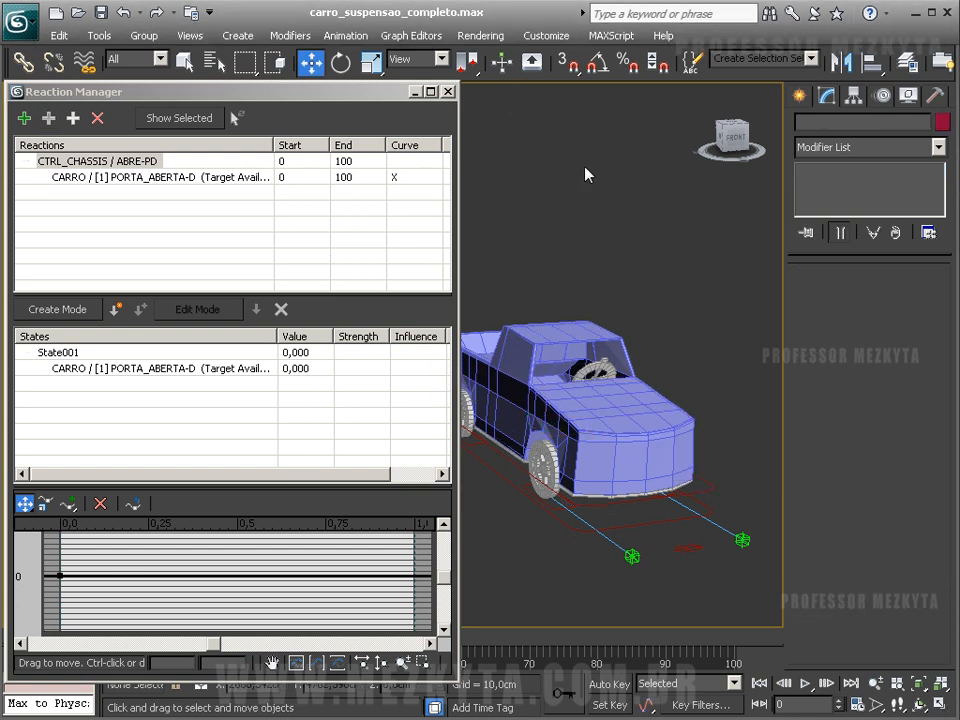
{"action": "left_click", "coordinate": [150, 166]}
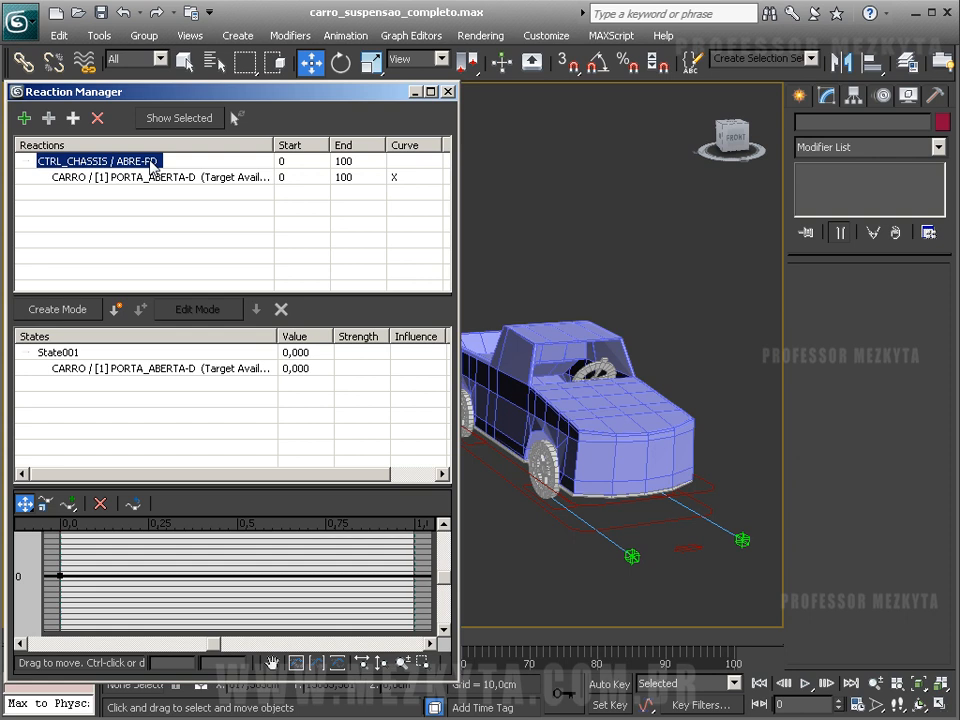
{"action": "left_click", "coordinate": [94, 178]}
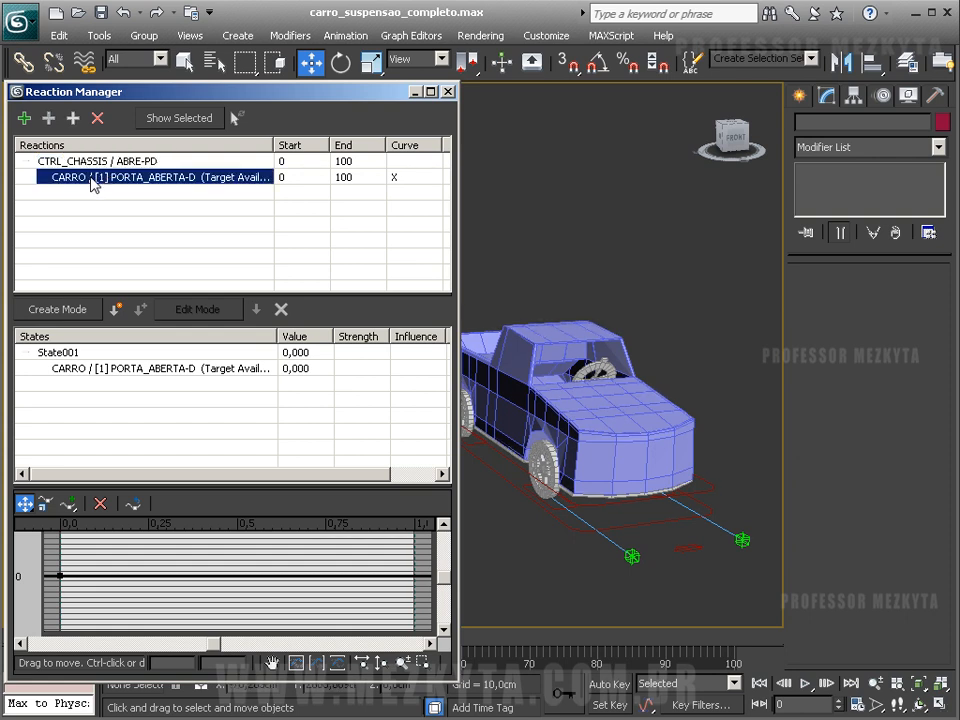
{"action": "left_click_drag", "start_coordinate": [274, 148], "coordinate": [318, 149]}
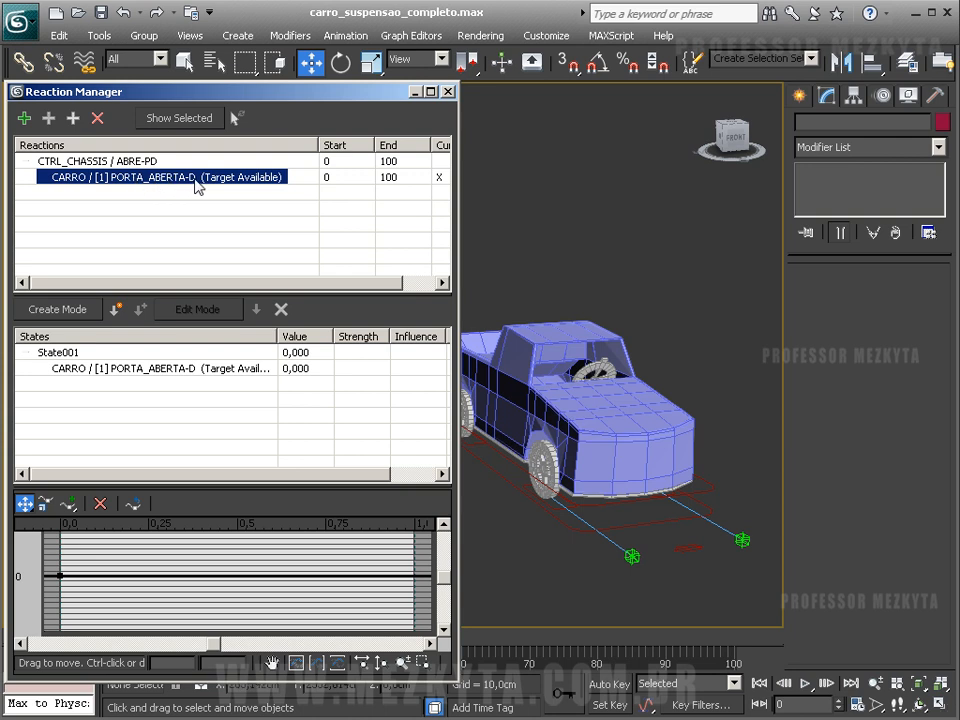
Enable Create Mode for the reaction and set the ABRE-PD slider on CTRL_CHASSIS to its maximum of 100.
{"action": "left_click", "coordinate": [57, 310]}
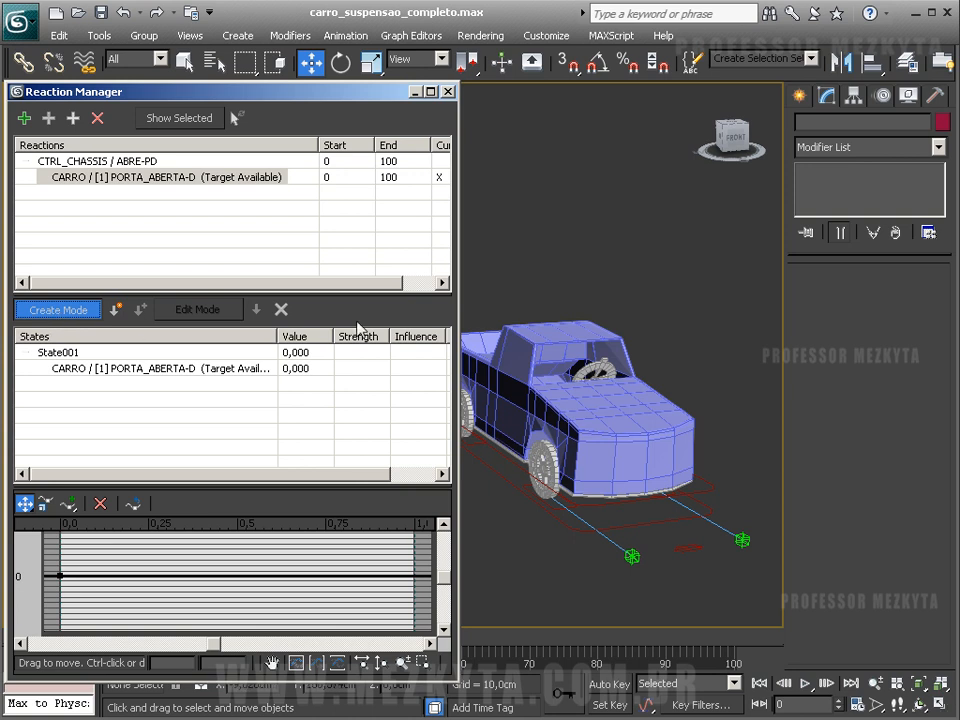
{"action": "left_click", "coordinate": [496, 453]}
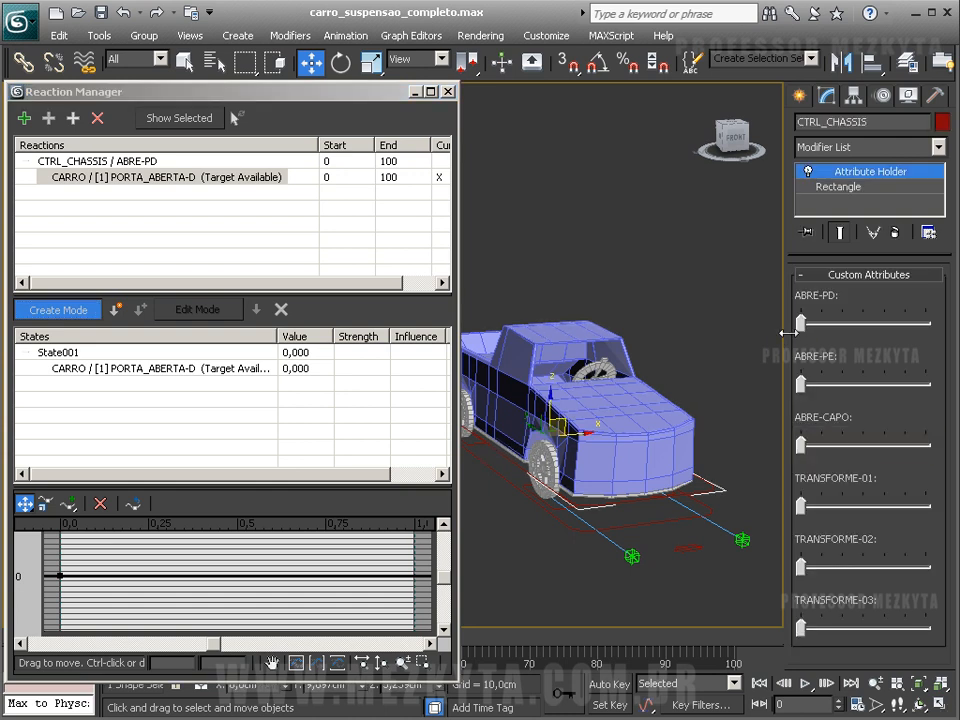
{"action": "left_click_drag", "start_coordinate": [800, 322], "coordinate": [937, 337]}
Set the first PORTA_ABERTA channel of CARRO's Morpher to 100, record it as a new reaction state, and leave Create Mode.
{"action": "left_click", "coordinate": [551, 344]}
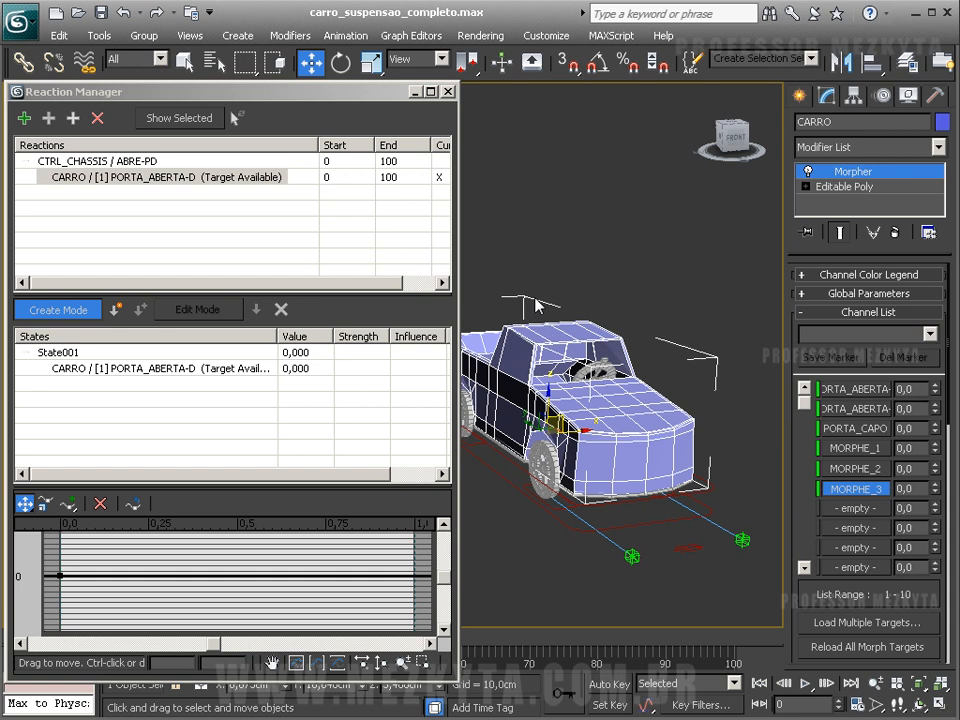
{"action": "left_click", "coordinate": [184, 62]}
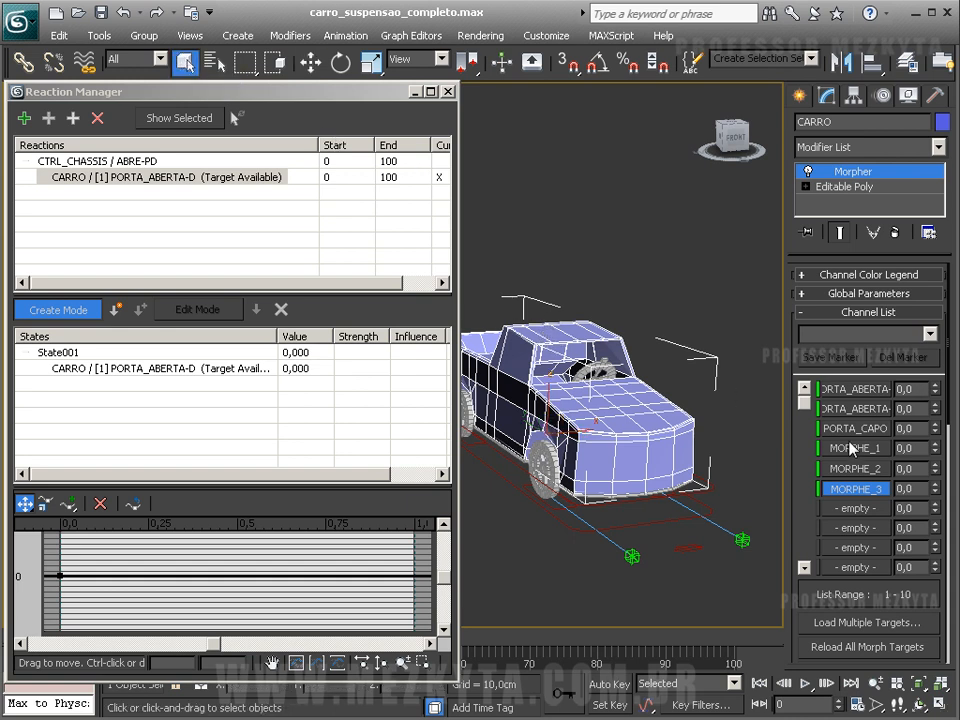
{"action": "left_click", "coordinate": [855, 389]}
{"action": "left_click_drag", "start_coordinate": [936, 389], "coordinate": [945, 241]}
{"action": "middle_click_drag", "start_coordinate": [496, 323], "coordinate": [519, 316]}
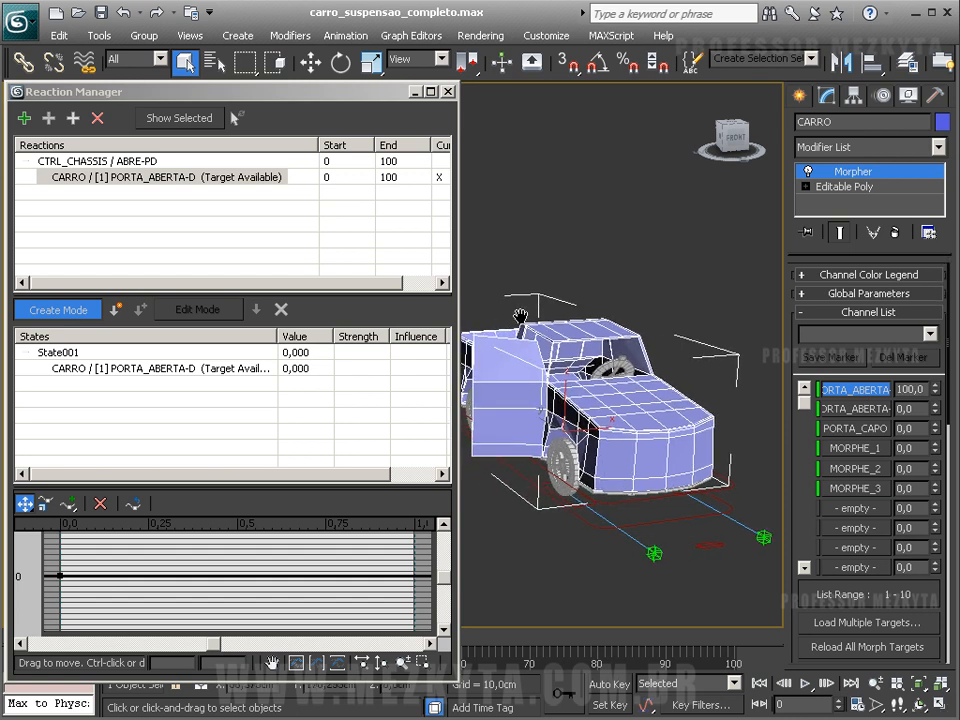
{"action": "left_click", "coordinate": [114, 310]}
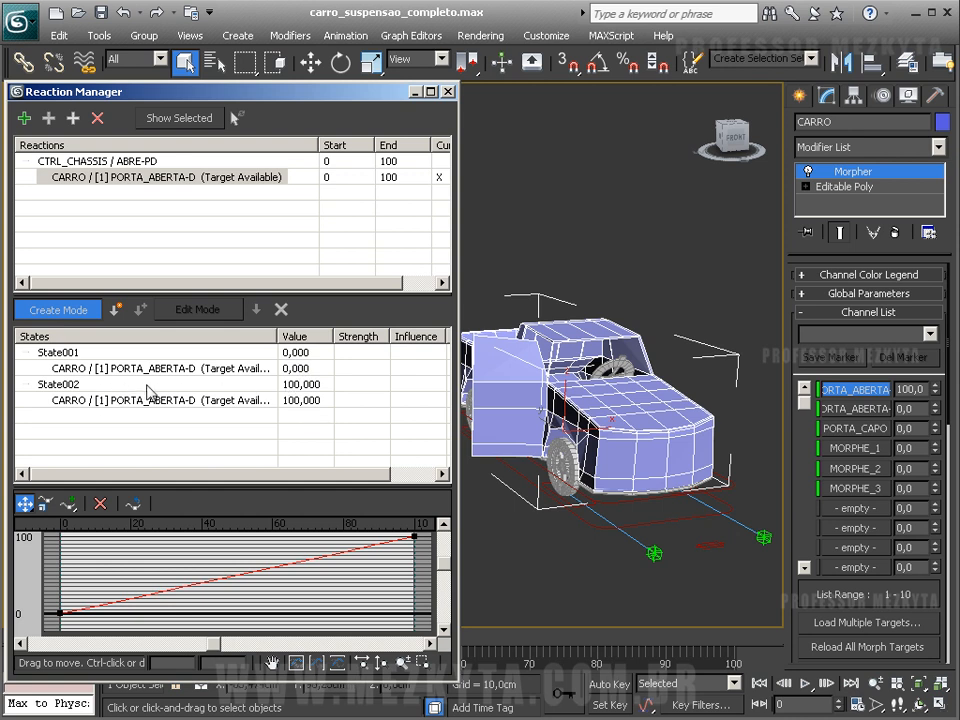
{"action": "left_click", "coordinate": [61, 312]}
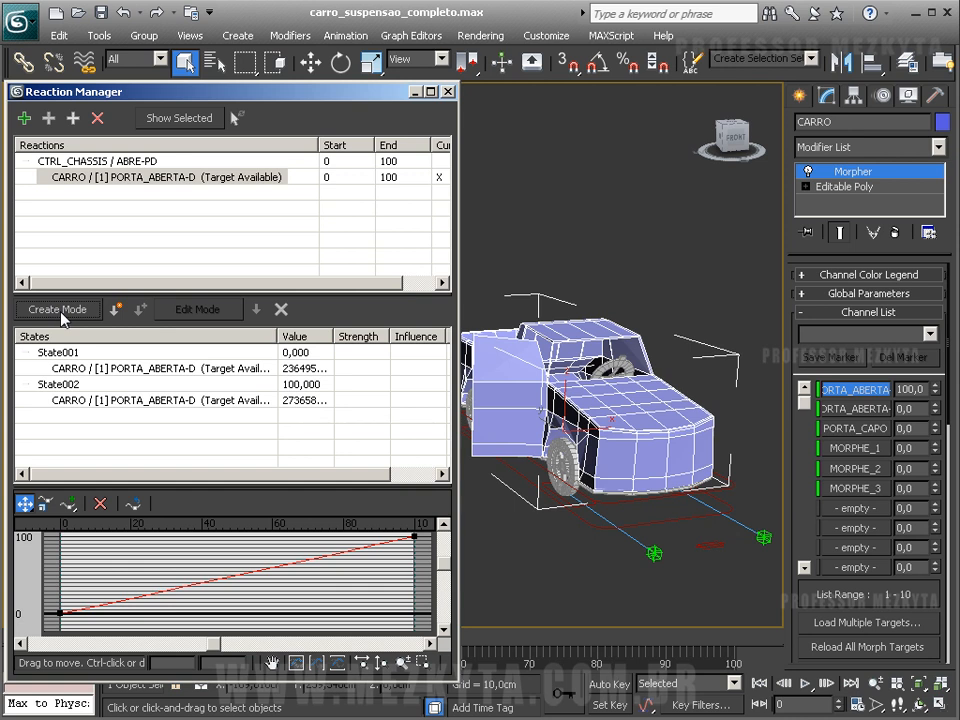
Test the door reaction by returning the ABRE-PD slider on CTRL_CHASSIS to its minimum.
{"action": "left_click", "coordinate": [676, 518]}
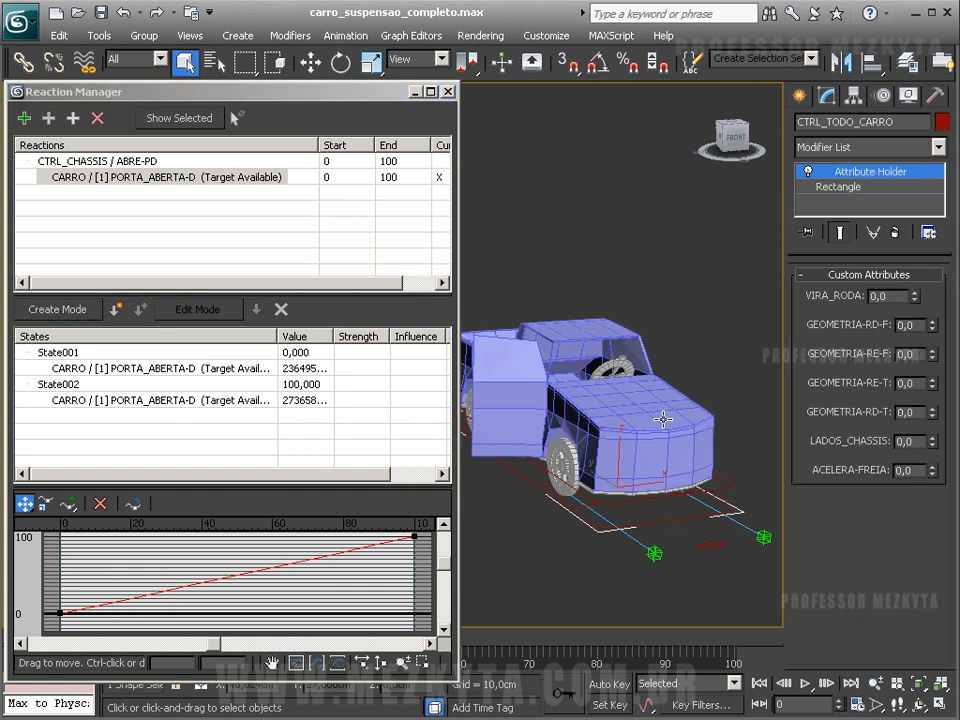
{"action": "left_click", "coordinate": [720, 466]}
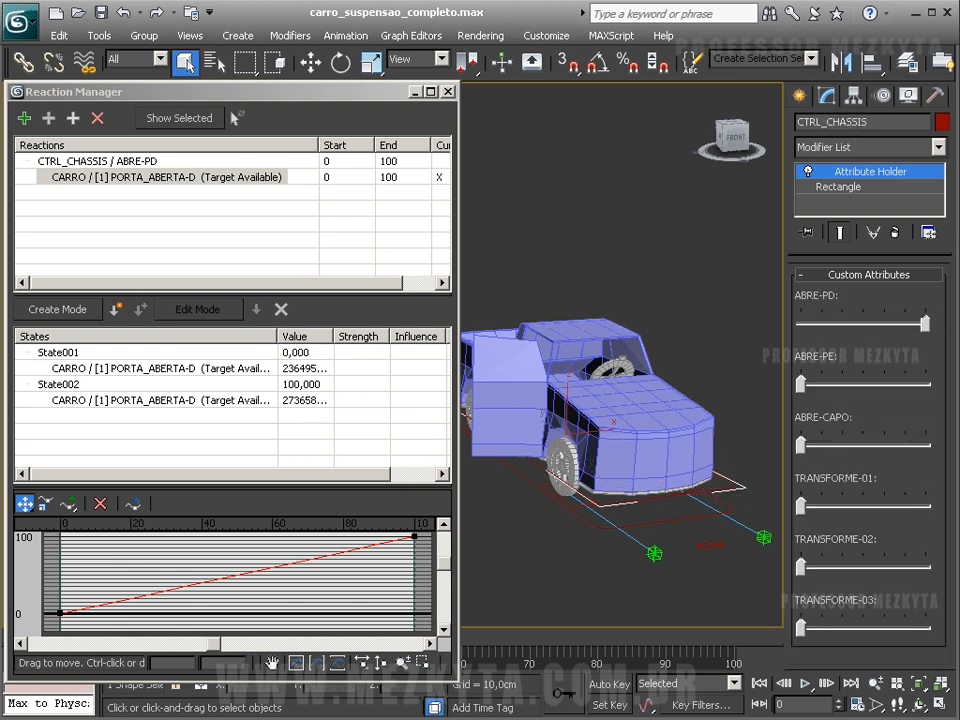
{"action": "left_click_drag", "start_coordinate": [925, 323], "coordinate": [777, 338]}
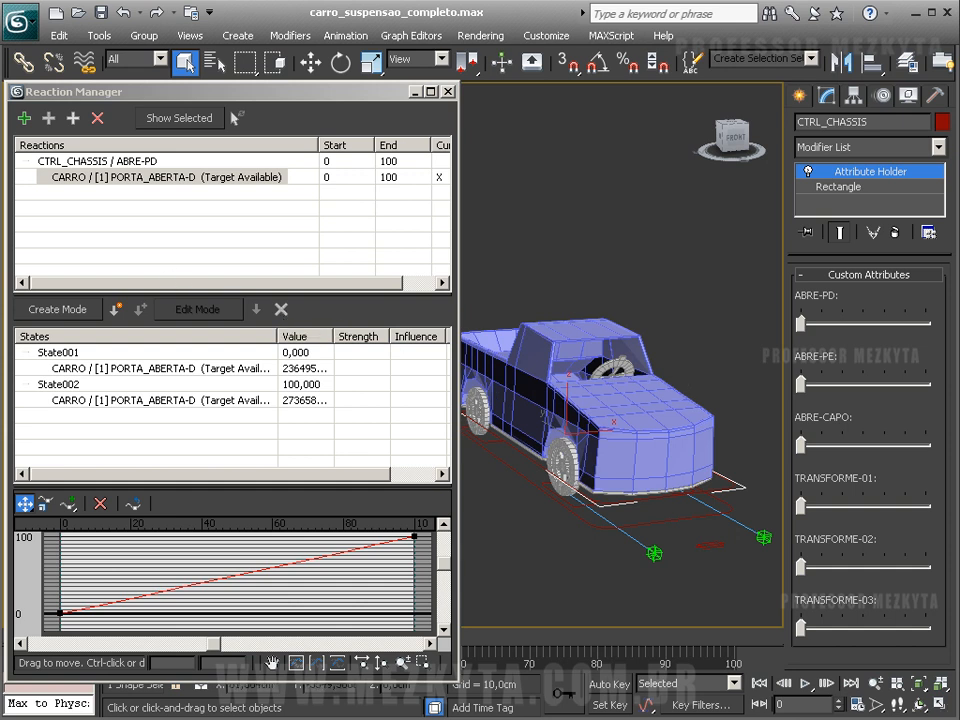
Add the ABRE-PE custom attribute of CTRL_CHASSIS as a new master in the Reaction Manager.
{"action": "left_click", "coordinate": [23, 121]}
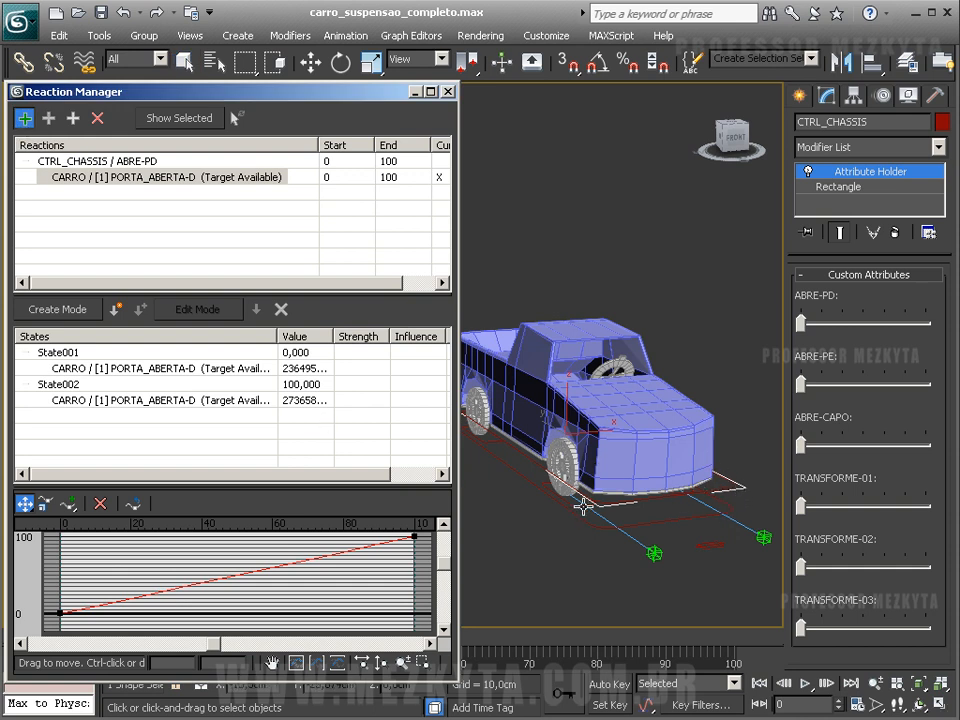
{"action": "left_click", "coordinate": [498, 443]}
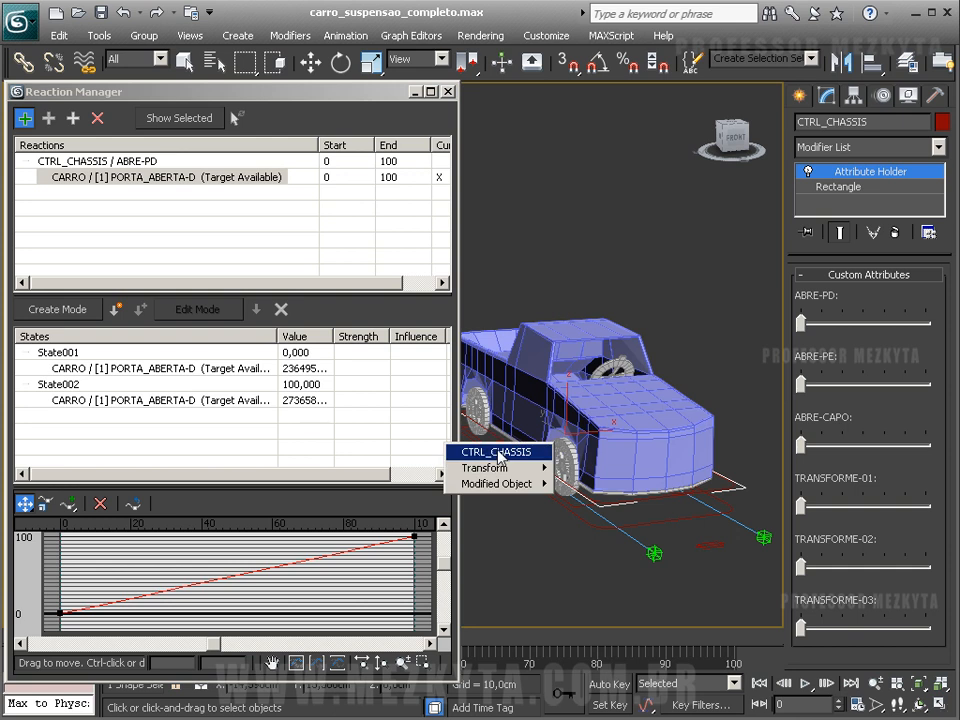
{"action": "mouse_move", "coordinate": [497, 485]}
{"action": "mouse_move", "coordinate": [605, 484]}
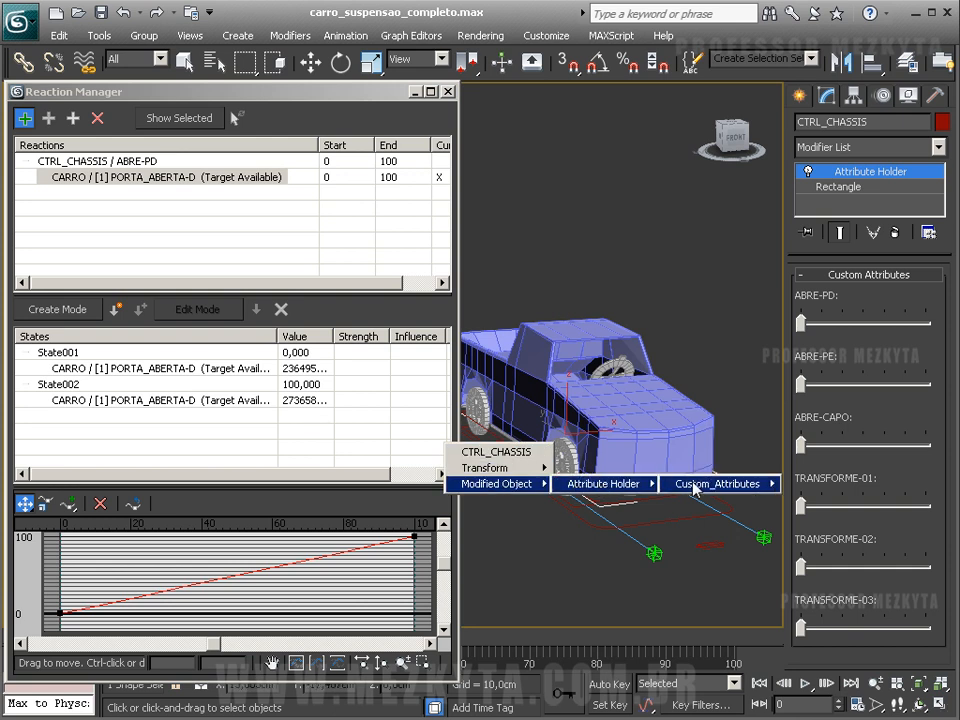
{"action": "mouse_move", "coordinate": [778, 487]}
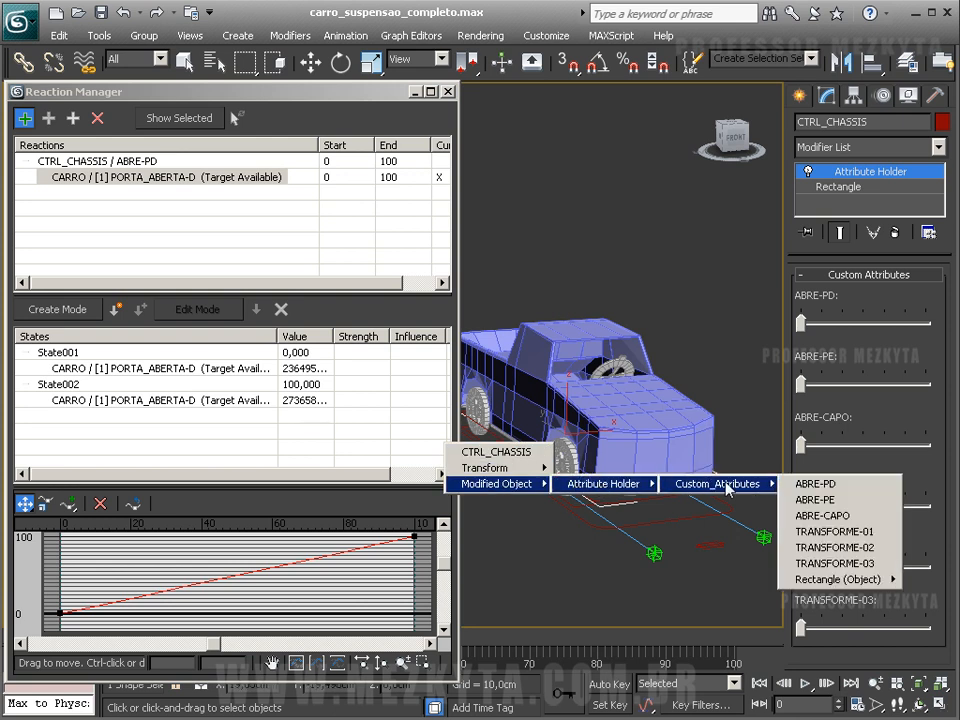
{"action": "left_click", "coordinate": [815, 500]}
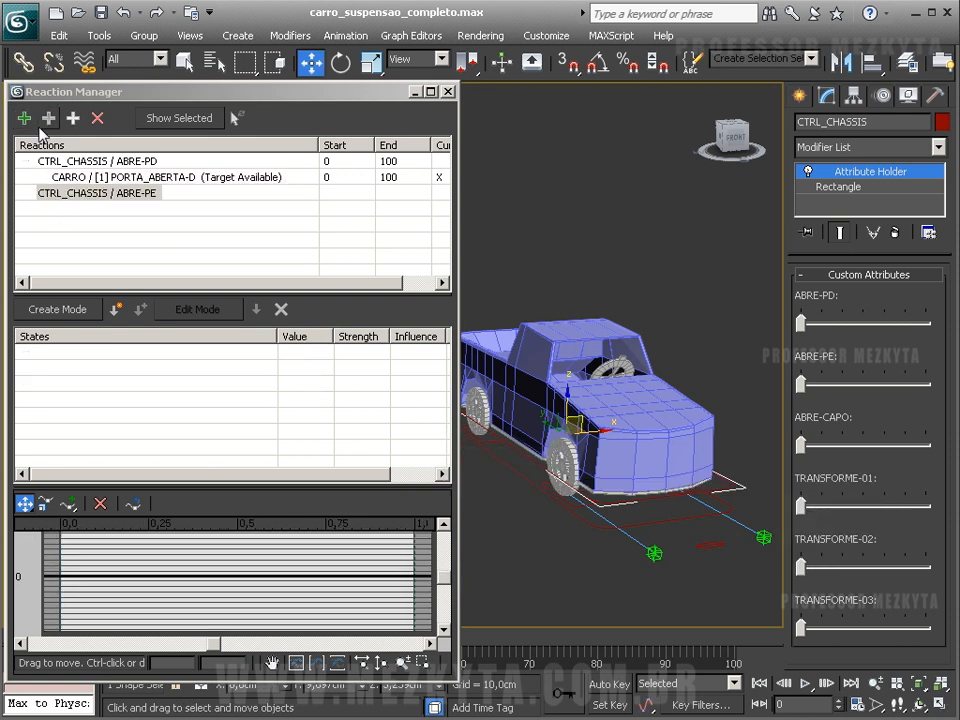
Add CARRO's Morpher channel [2] PORTA_ABERTA-E as a slave of the ABRE-PE reaction.
{"action": "left_click", "coordinate": [551, 337]}
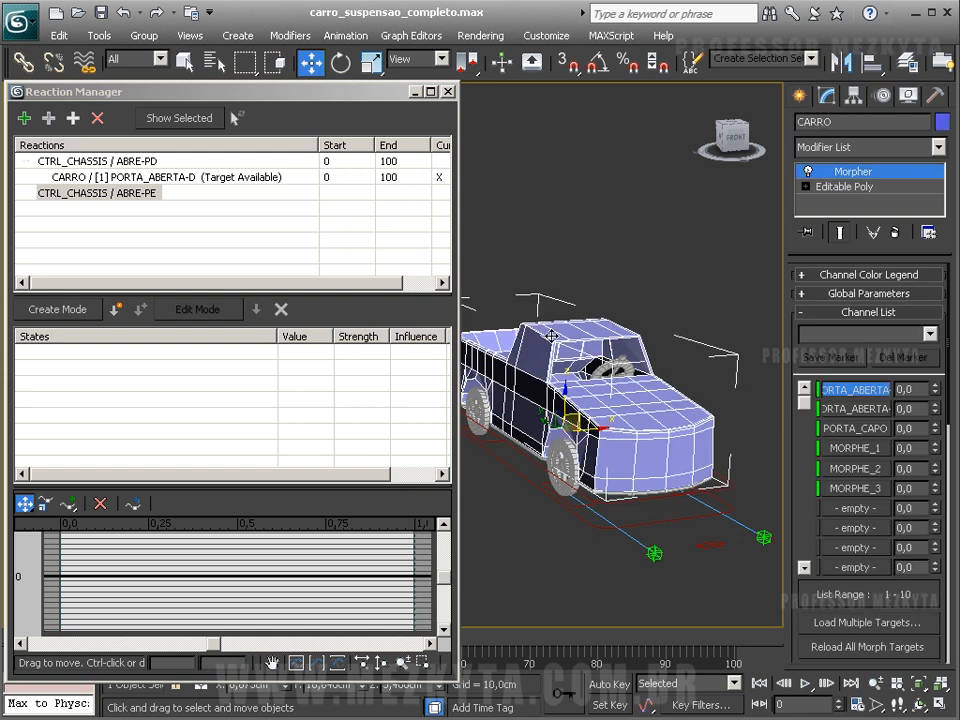
{"action": "left_click", "coordinate": [72, 122]}
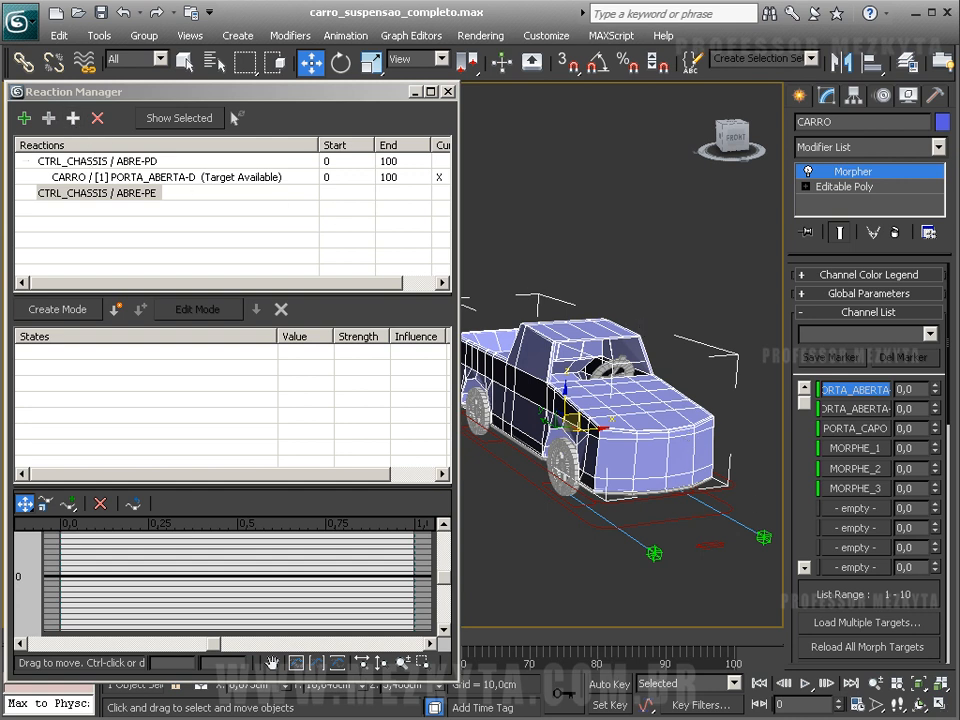
{"action": "key", "text": "q"}
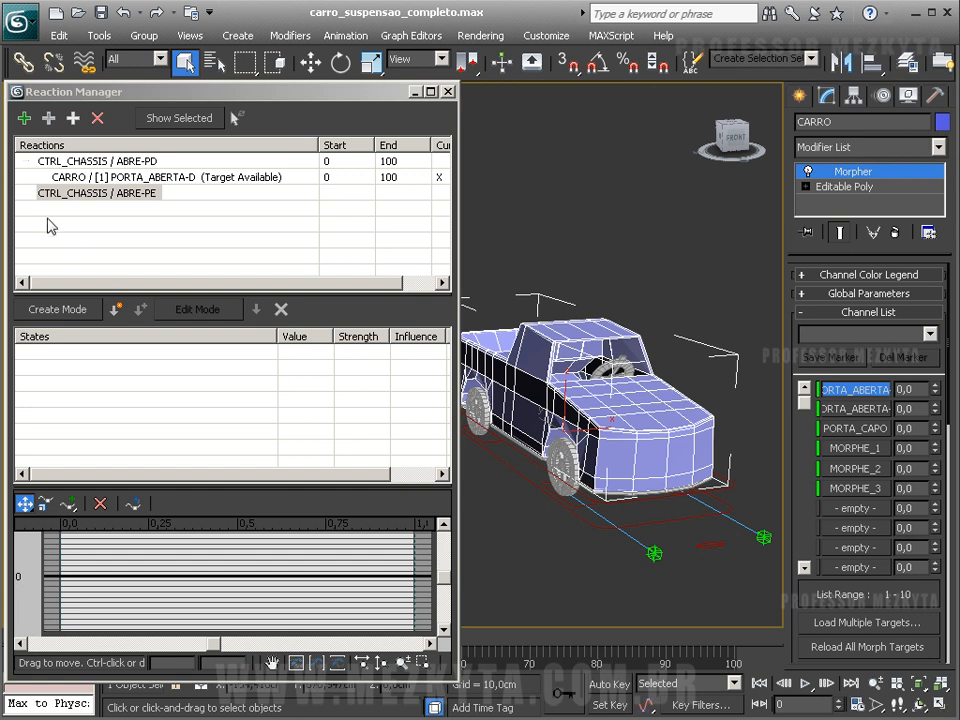
{"action": "left_click", "coordinate": [75, 119]}
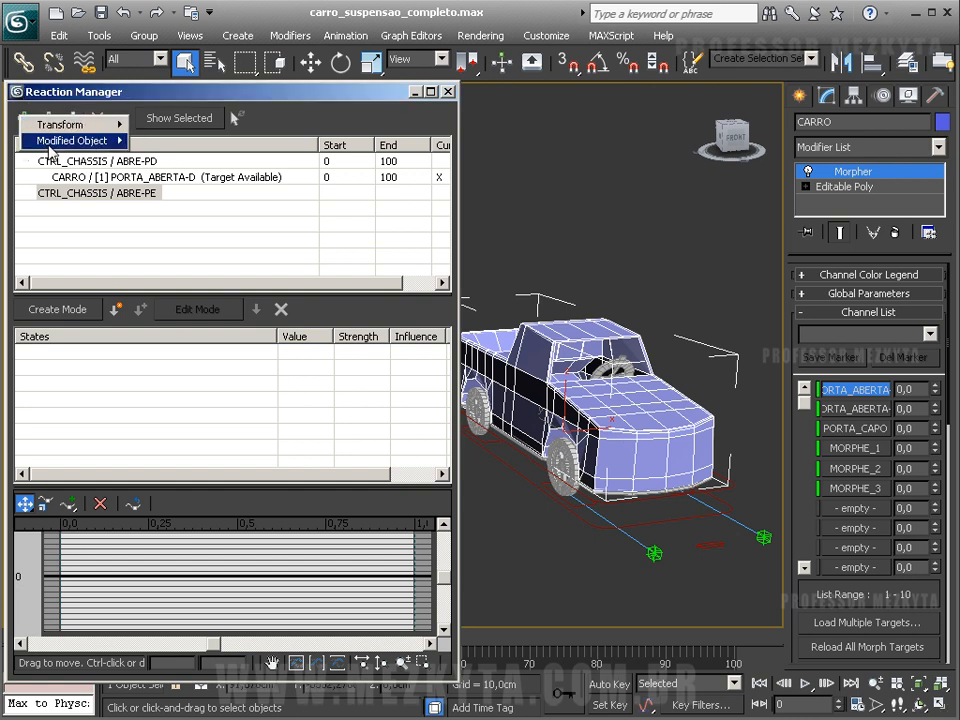
{"action": "mouse_move", "coordinate": [50, 147]}
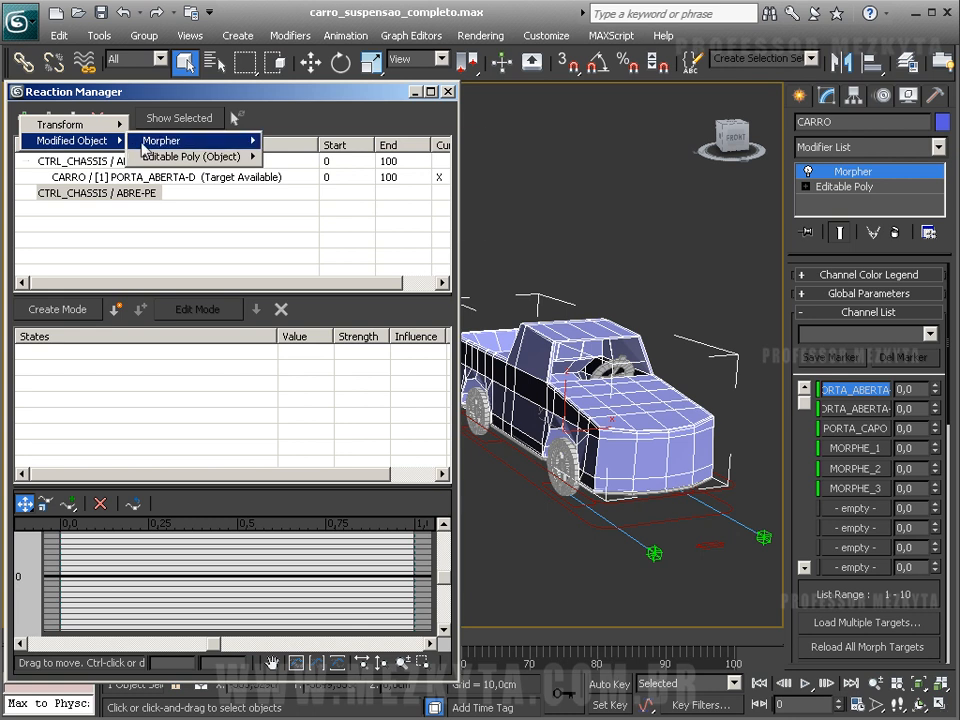
{"action": "mouse_move", "coordinate": [143, 147]}
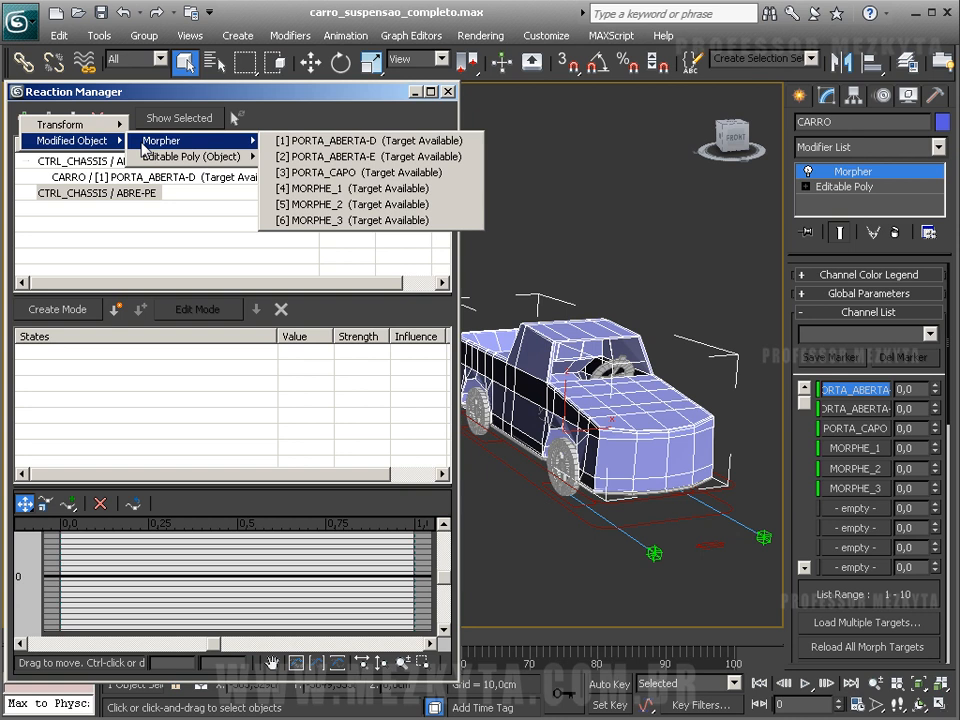
{"action": "left_click", "coordinate": [347, 158]}
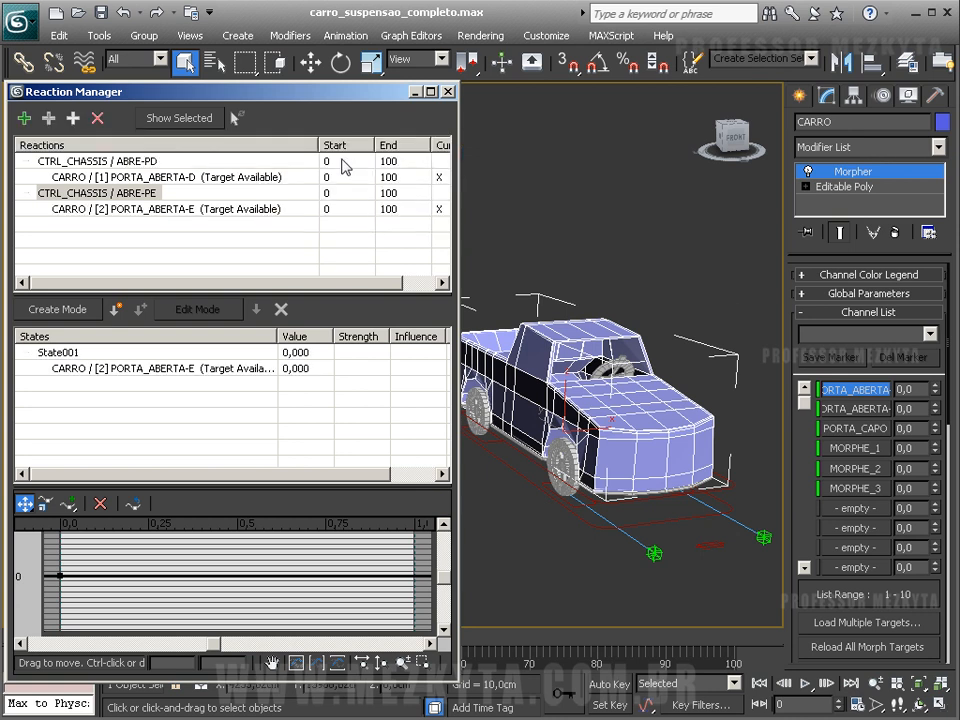
Enable Create Mode for the ABRE-PE reaction and set the ABRE-PE slider on CTRL_CHASSIS to its maximum of 100.
{"action": "left_click", "coordinate": [68, 313]}
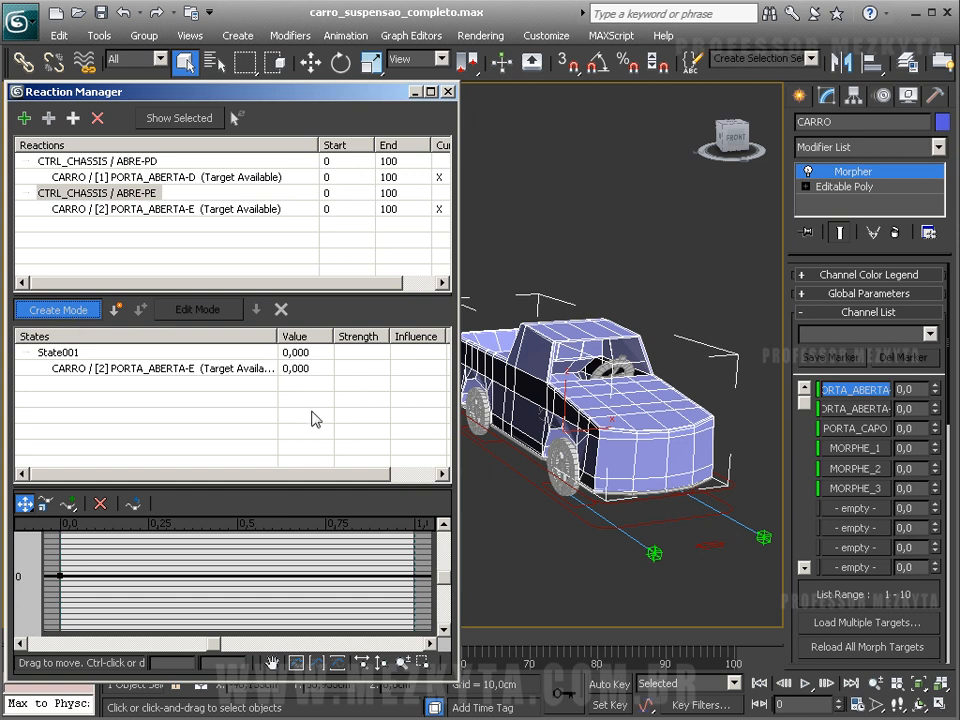
{"action": "left_click", "coordinate": [731, 489]}
{"action": "left_click_drag", "start_coordinate": [800, 389], "coordinate": [926, 390]}
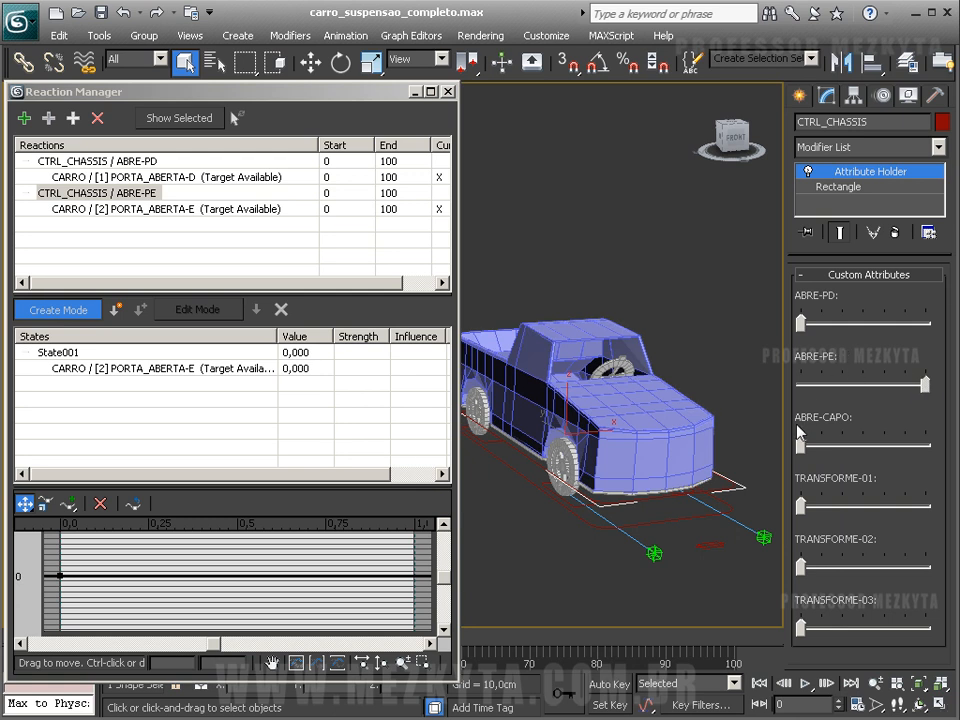
Record a state with CARRO's second PORTA_ABERTA channel at 100, leave Create Mode, and return CTRL_CHASSIS's ABRE-PE slider to its minimum.
{"action": "left_click", "coordinate": [600, 325]}
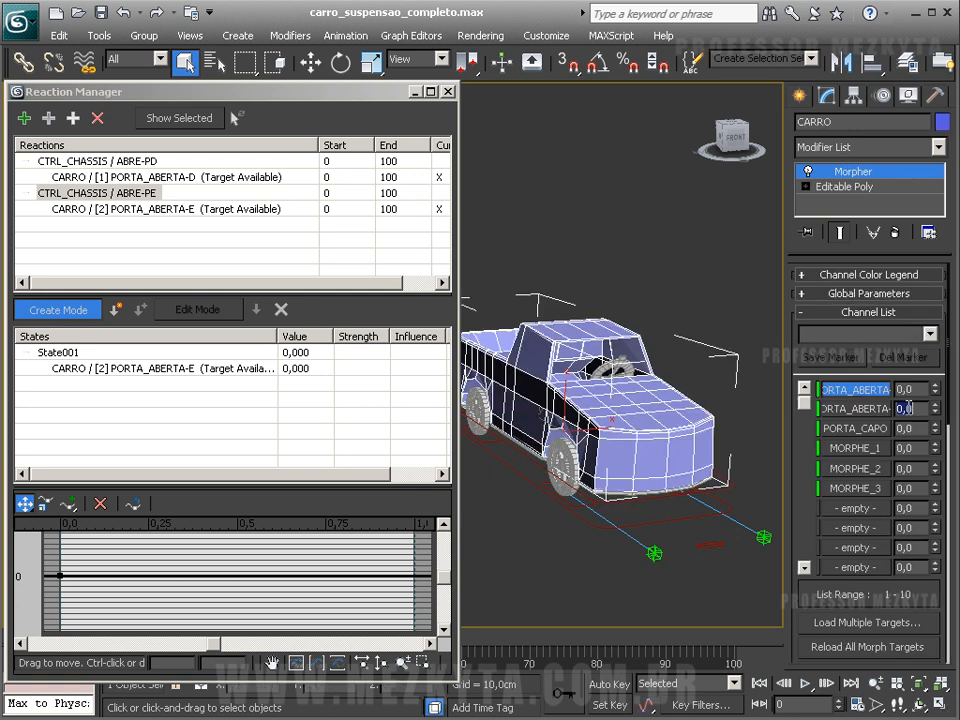
{"action": "type", "text": "100"}
{"action": "key", "text": "Return"}
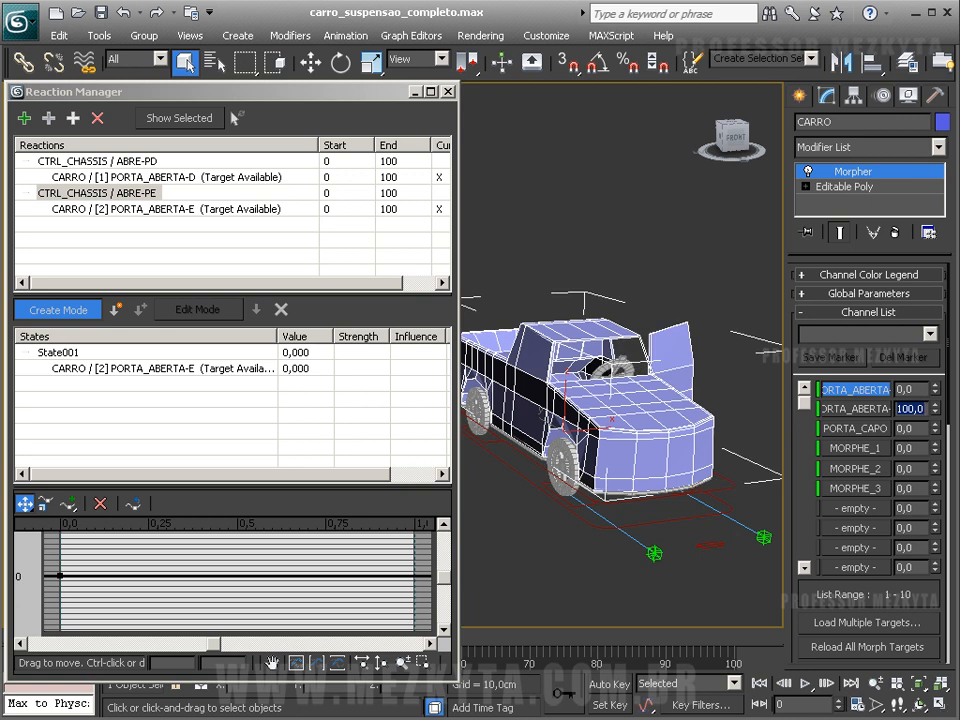
{"action": "left_click", "coordinate": [116, 310]}
{"action": "left_click", "coordinate": [84, 311]}
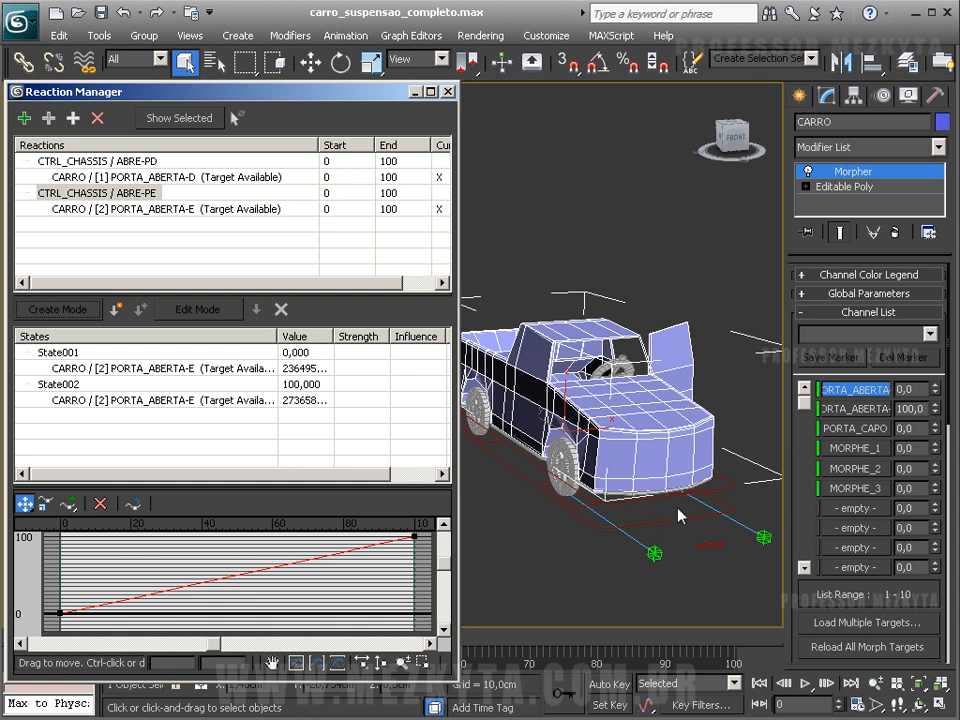
{"action": "left_click", "coordinate": [738, 490]}
{"action": "left_click_drag", "start_coordinate": [932, 390], "coordinate": [798, 389]}
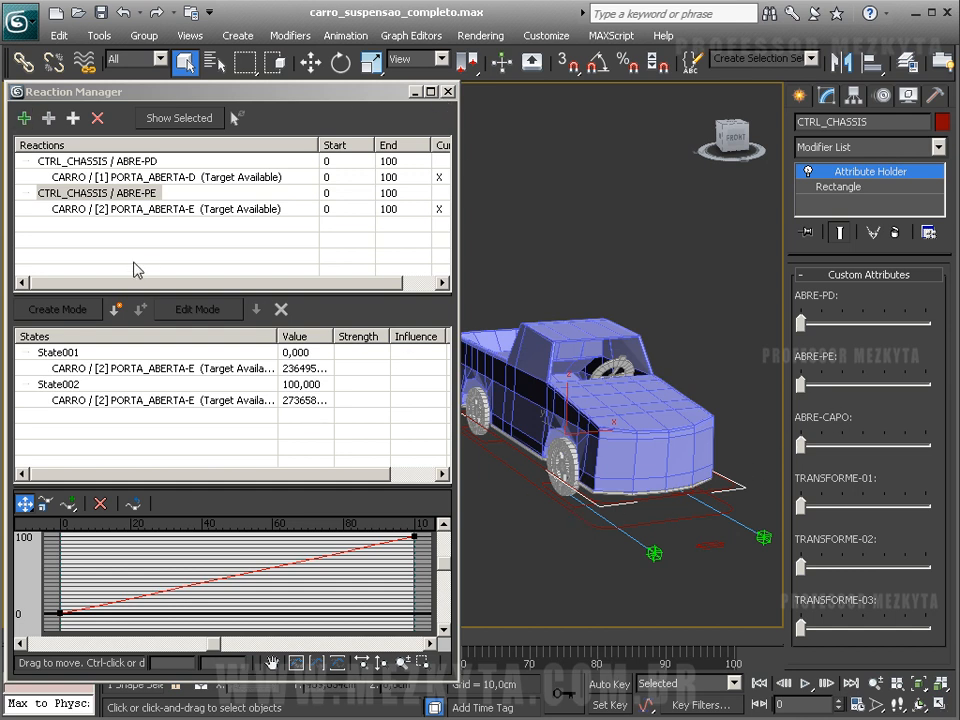
Add the ABRE-CAPO custom attribute of CTRL_CHASSIS as a third master in the Reaction Manager.
{"action": "left_click", "coordinate": [24, 117]}
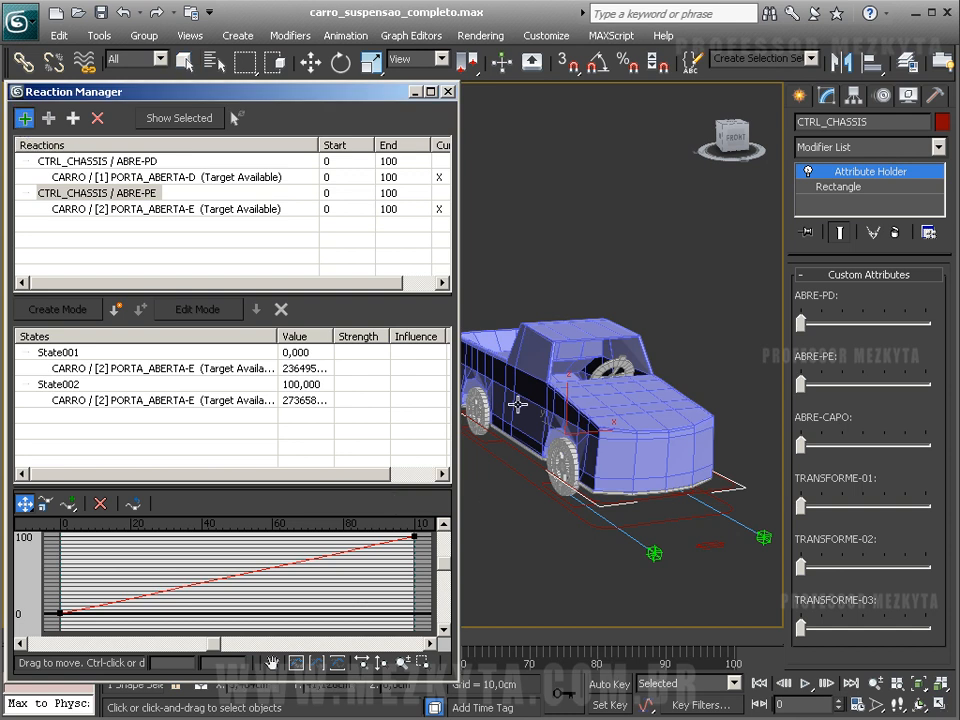
{"action": "left_click", "coordinate": [490, 441]}
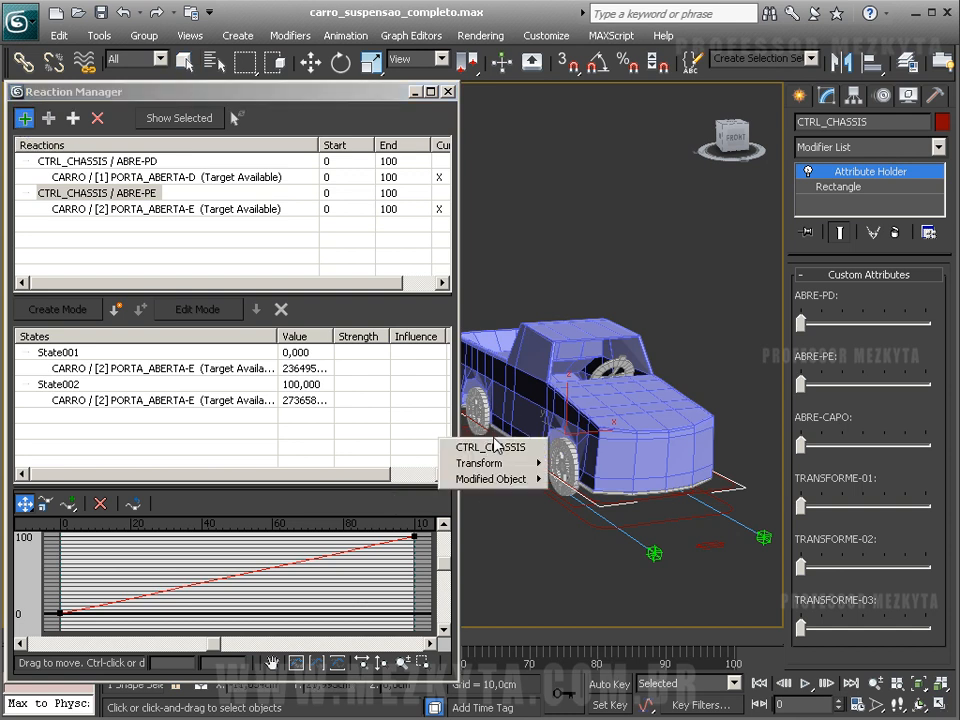
{"action": "mouse_move", "coordinate": [525, 479]}
{"action": "mouse_move", "coordinate": [600, 479]}
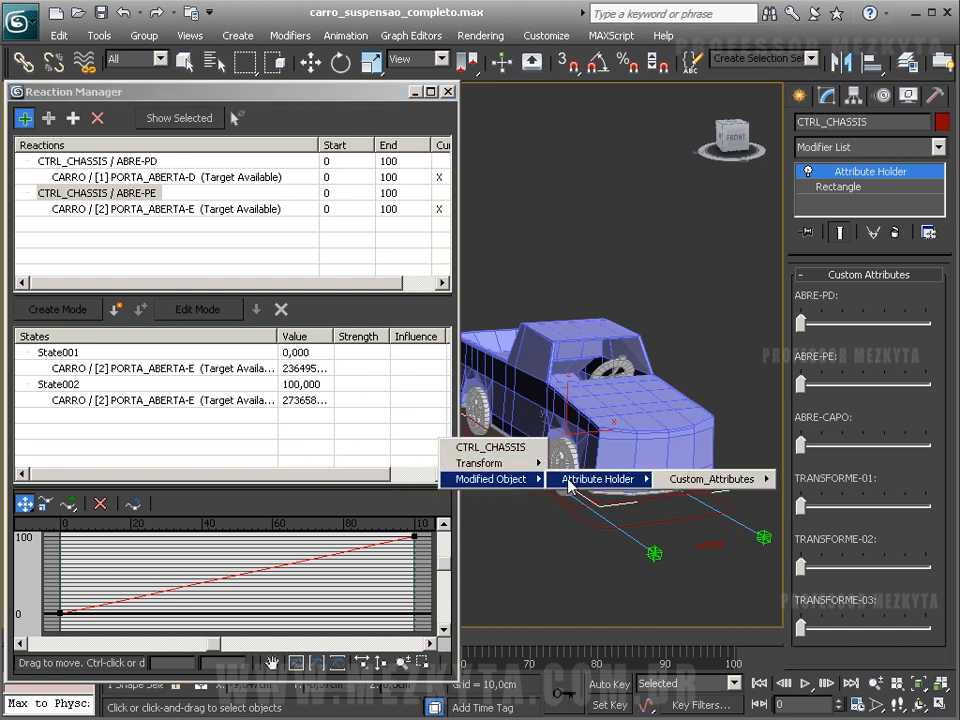
{"action": "mouse_move", "coordinate": [750, 485]}
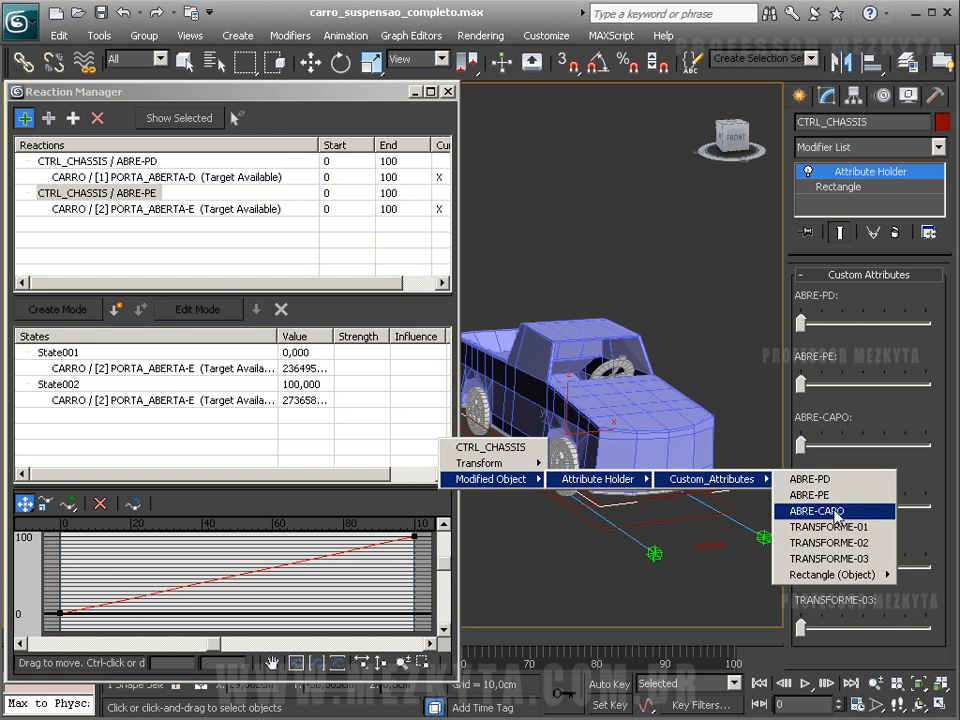
{"action": "left_click", "coordinate": [816, 510]}
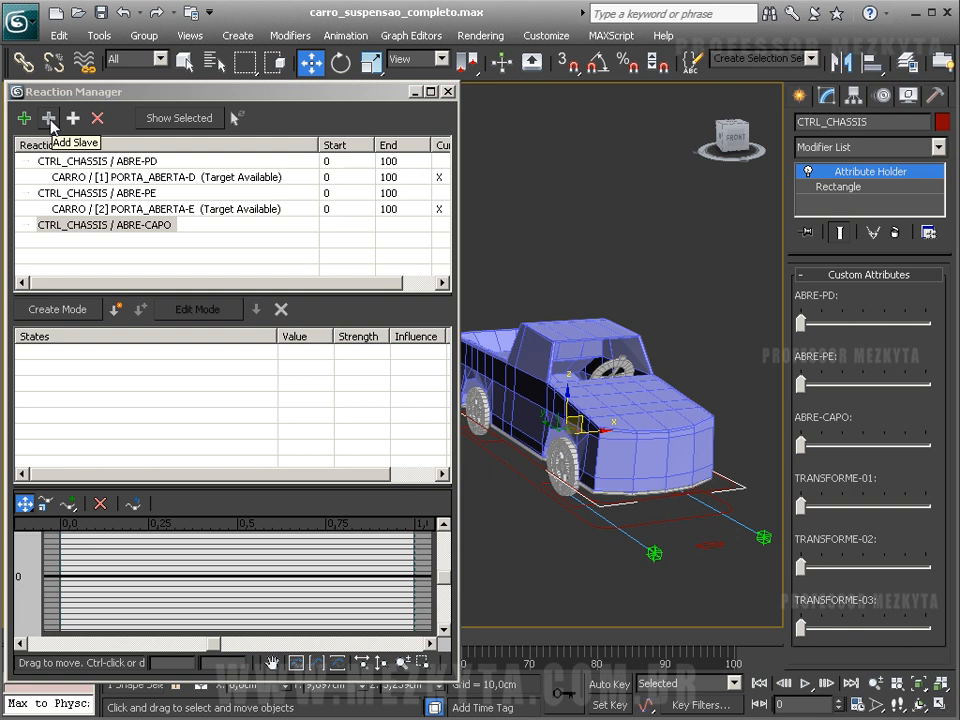
Add CARRO's Morpher channel [3] PORTA_CAPO as a slave of the ABRE-CAPO reaction.
{"action": "left_click", "coordinate": [544, 345]}
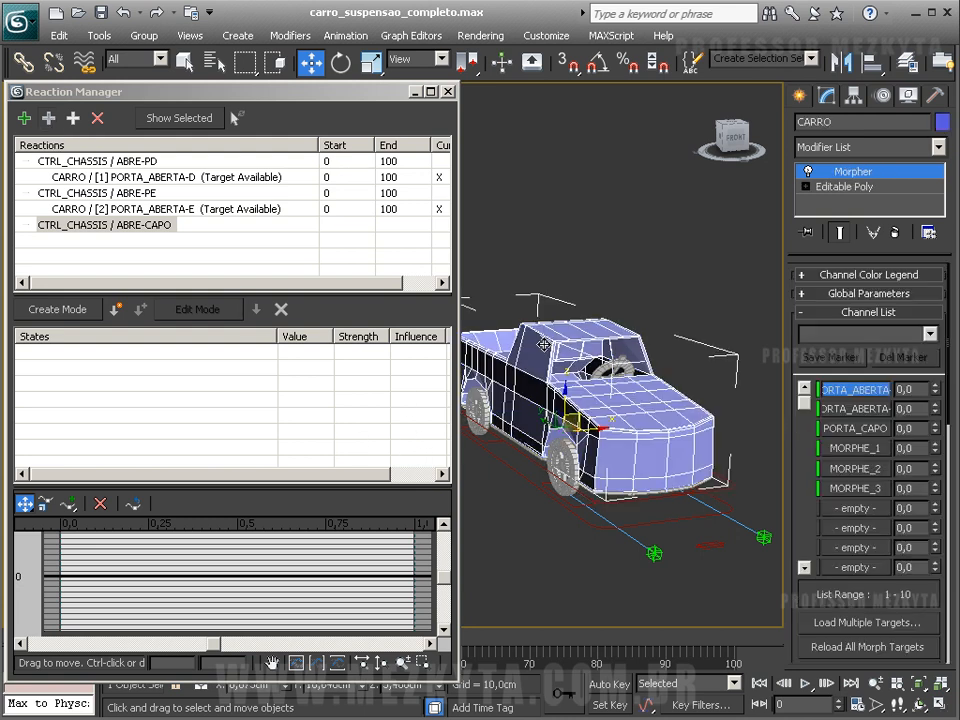
{"action": "left_click", "coordinate": [73, 119]}
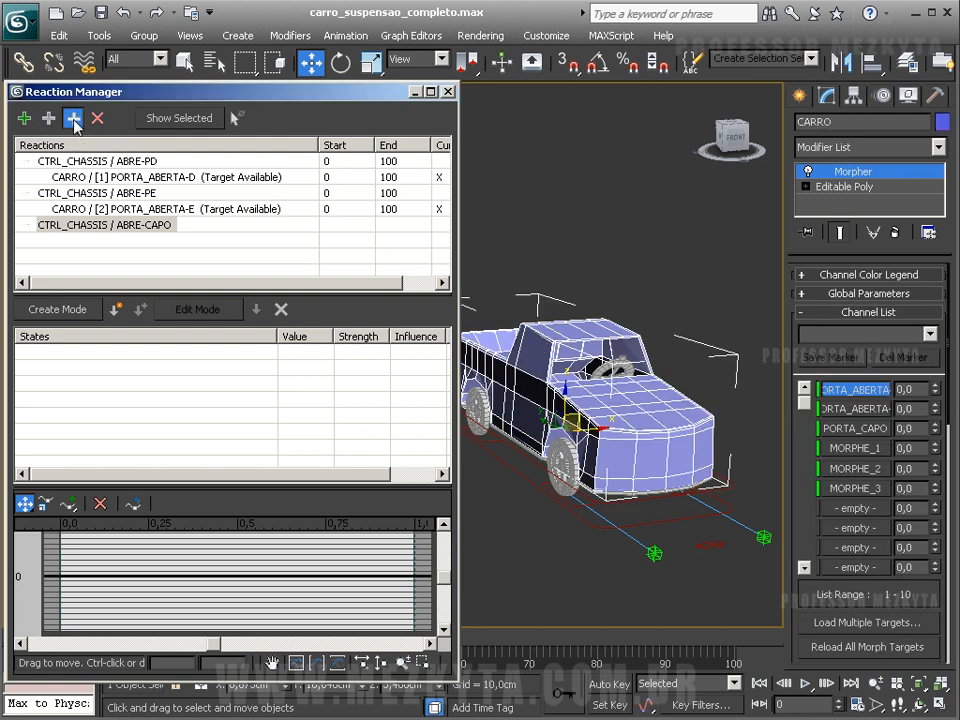
{"action": "mouse_move", "coordinate": [98, 145]}
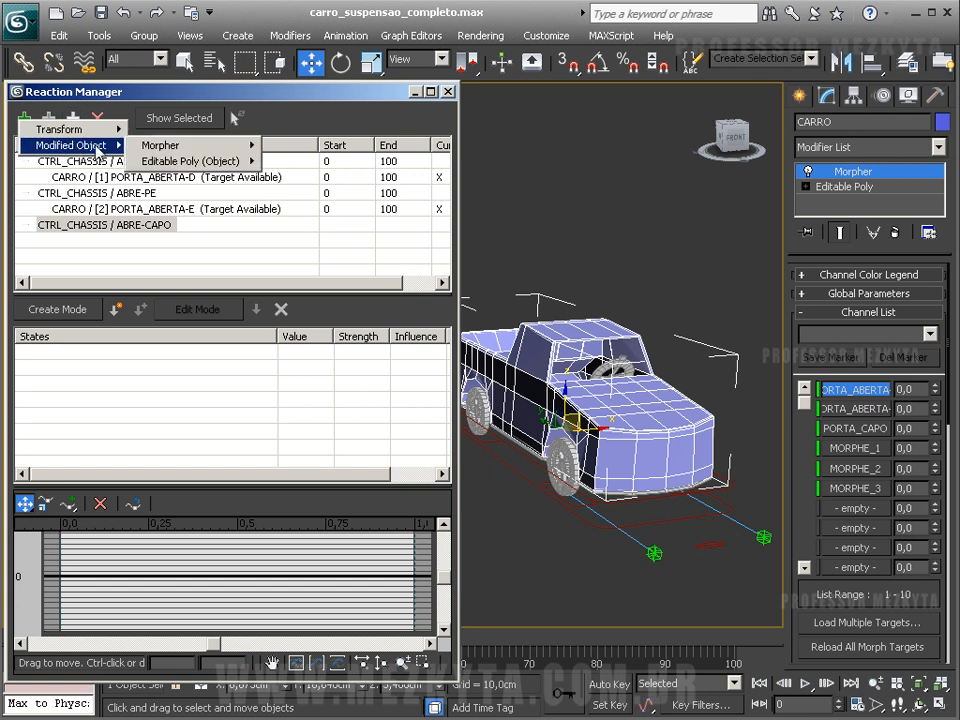
{"action": "mouse_move", "coordinate": [155, 148]}
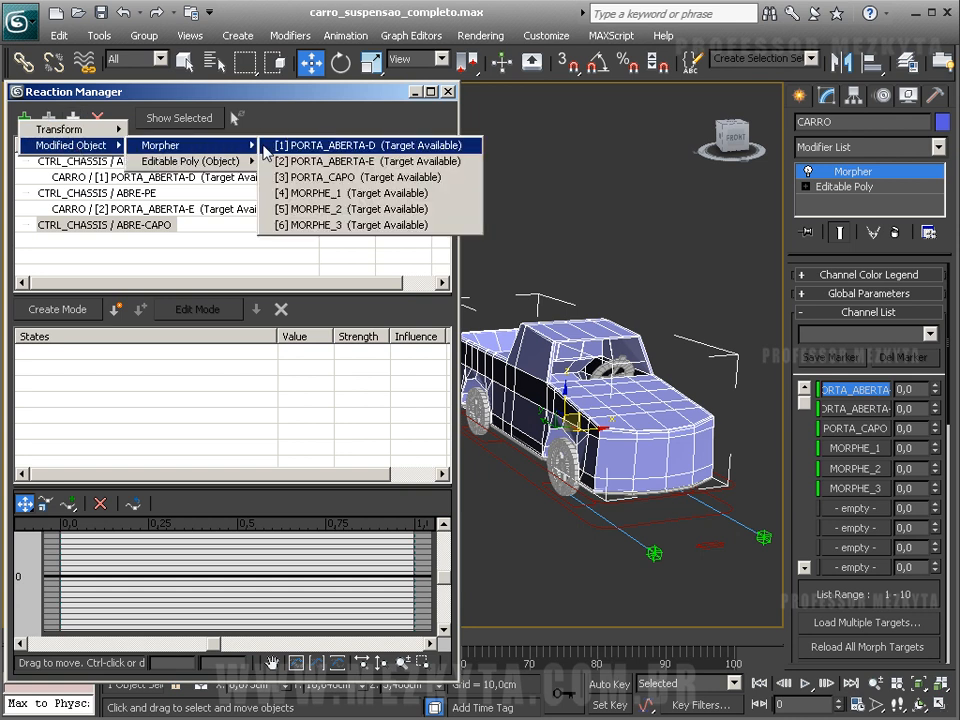
{"action": "left_click", "coordinate": [372, 178]}
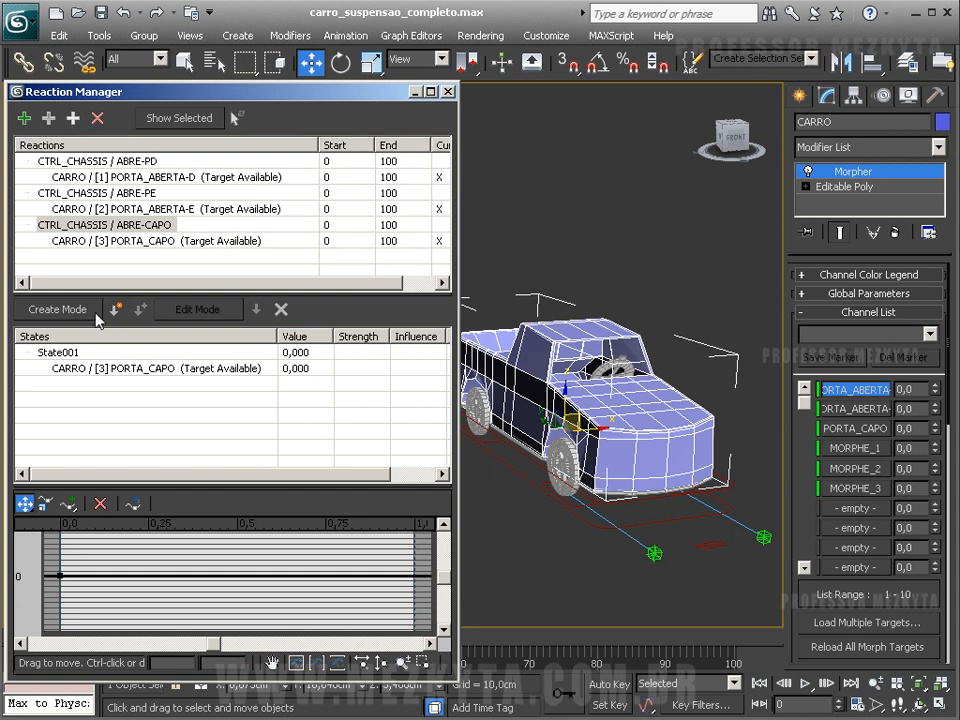
Enable Create Mode for the ABRE-CAPO reaction and set the PORTA_CAPO channel of CARRO's Morpher to 100.
{"action": "left_click", "coordinate": [60, 311]}
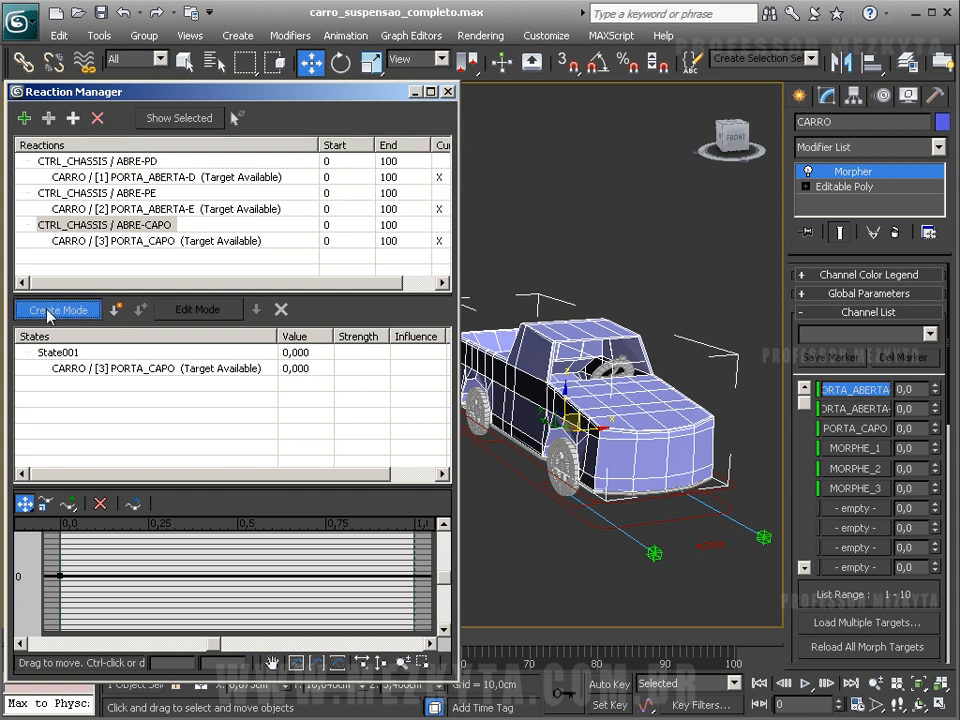
{"action": "left_click", "coordinate": [906, 429]}
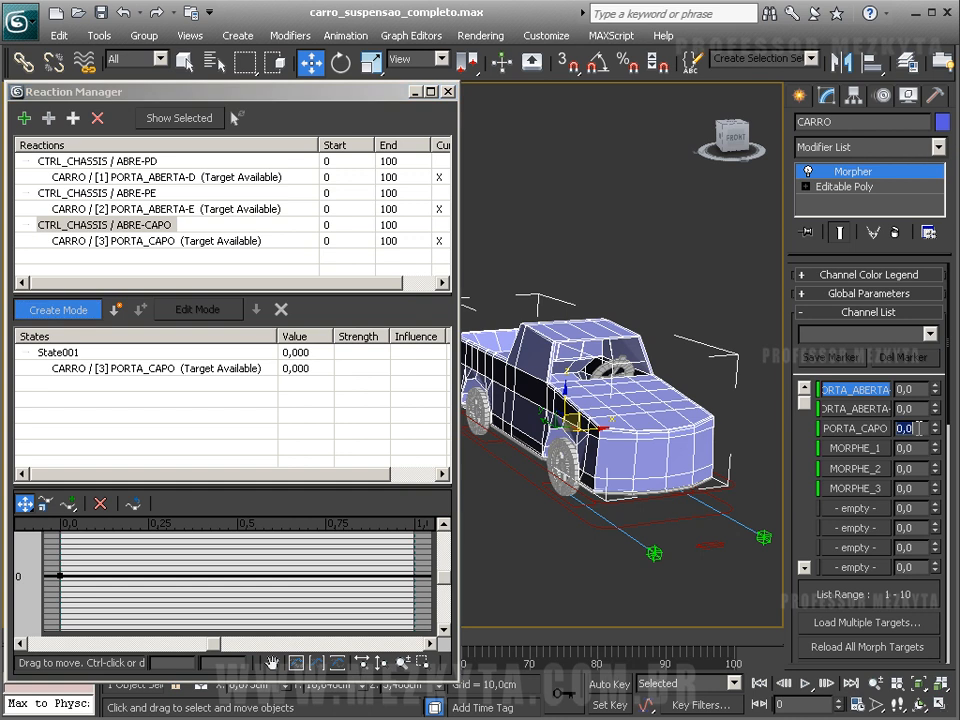
{"action": "type", "text": "1"}
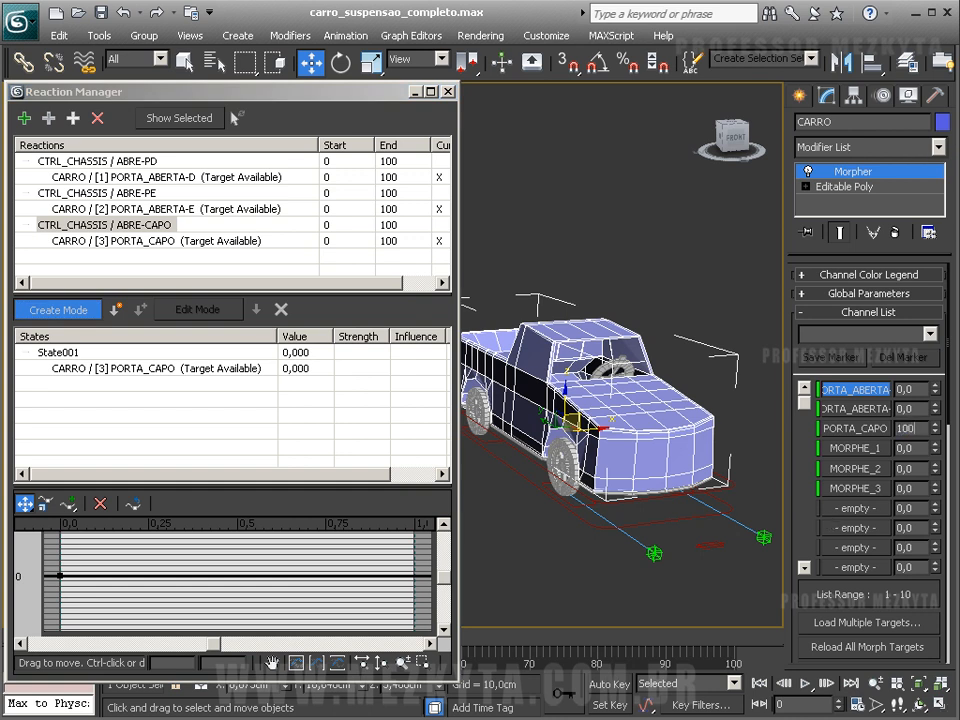
Record a reaction state with CTRL_CHASSIS's ABRE-CAPO slider at 100, leave Create Mode, and return the slider to its minimum.
{"action": "left_click", "coordinate": [600, 502]}
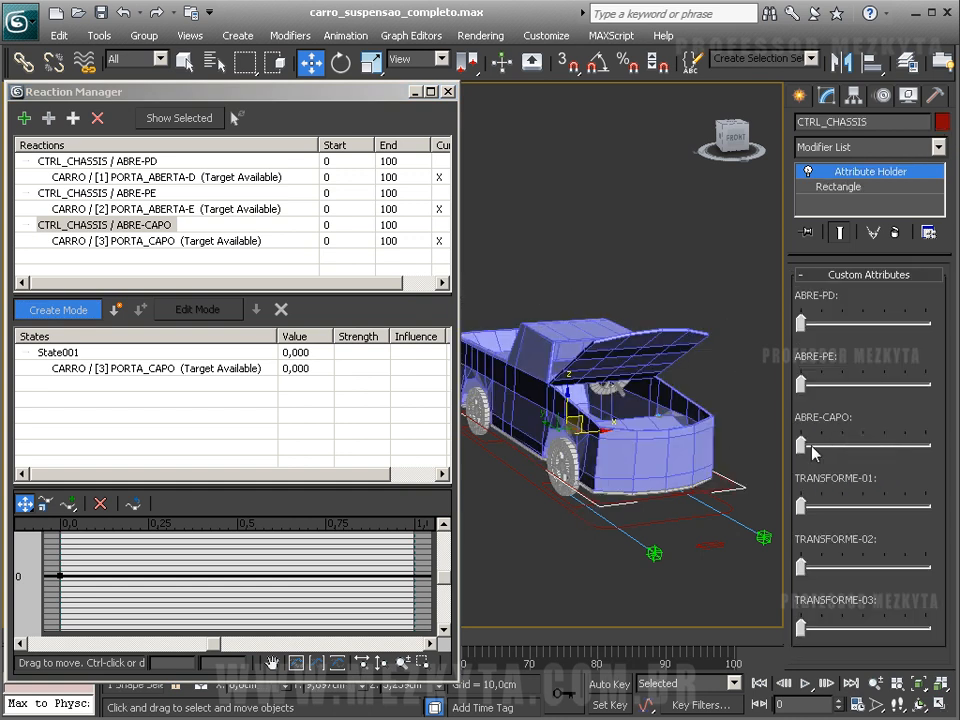
{"action": "left_click_drag", "start_coordinate": [802, 446], "coordinate": [939, 453]}
{"action": "left_click", "coordinate": [72, 311]}
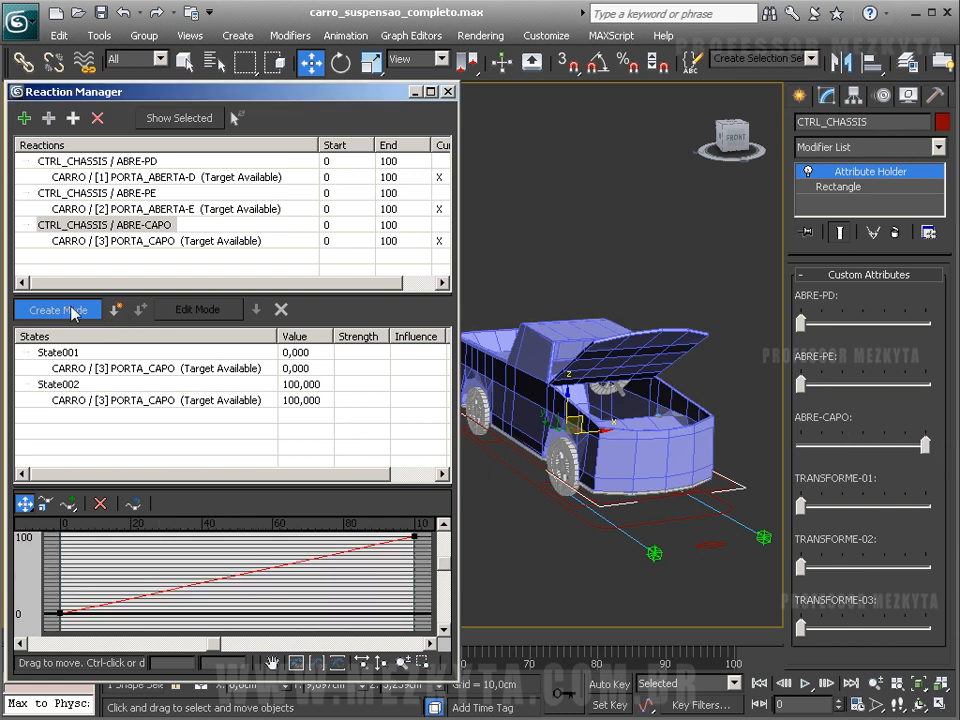
{"action": "left_click", "coordinate": [69, 312]}
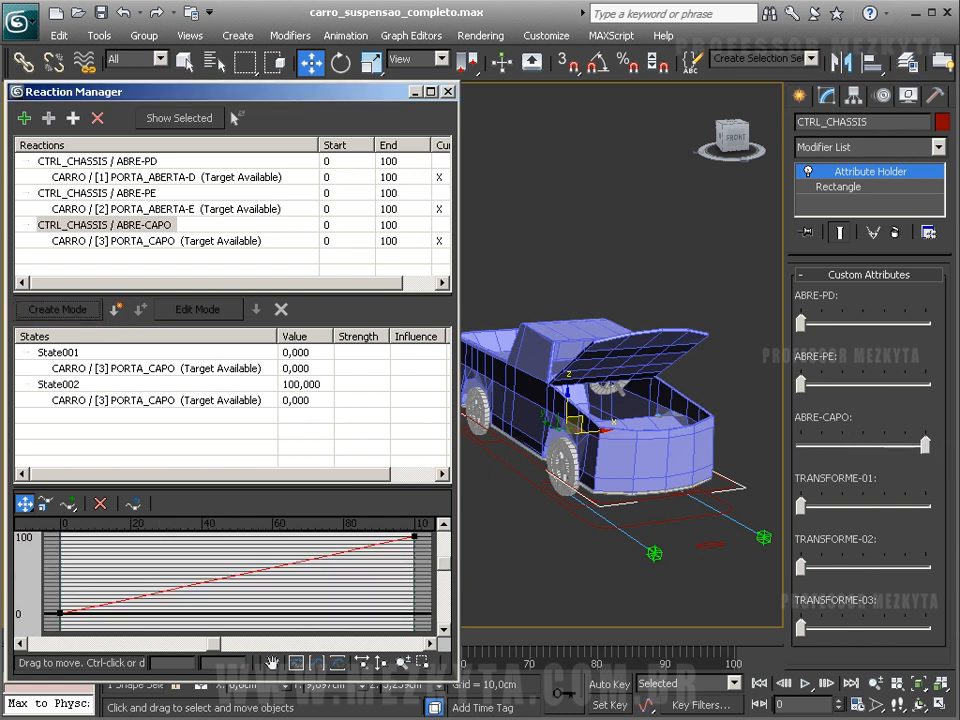
{"action": "left_click_drag", "start_coordinate": [928, 451], "coordinate": [790, 455]}
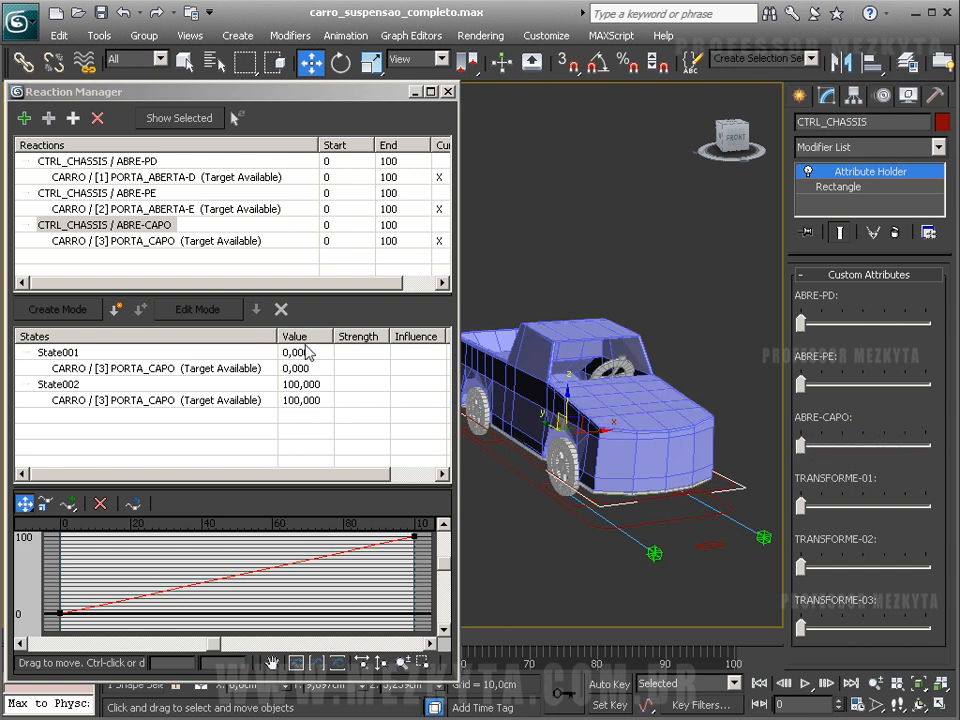
Add the TRANSFORME-01 custom attribute of CTRL_CHASSIS as a new master in the Reaction Manager.
{"action": "left_click", "coordinate": [25, 121]}
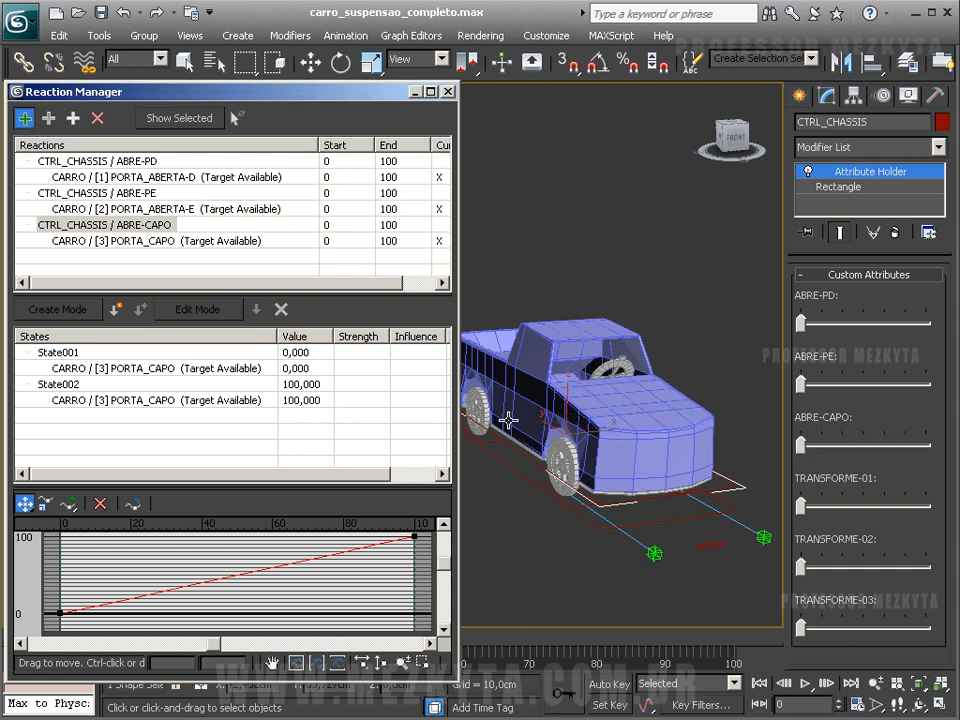
{"action": "left_click", "coordinate": [509, 454]}
{"action": "mouse_move", "coordinate": [514, 487]}
{"action": "mouse_move", "coordinate": [583, 496]}
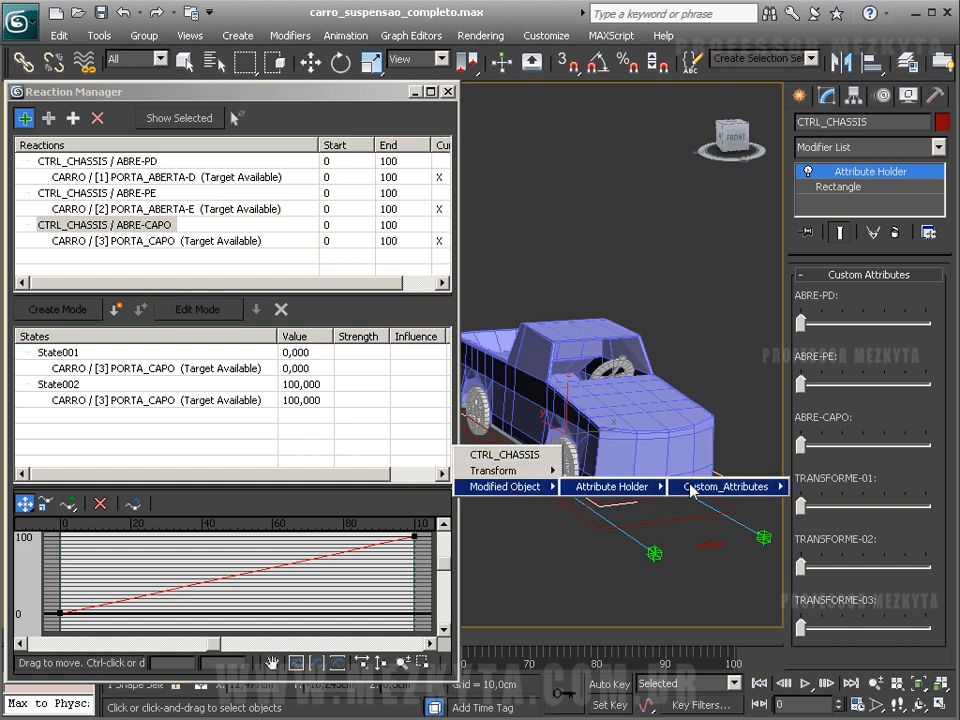
{"action": "mouse_move", "coordinate": [696, 490]}
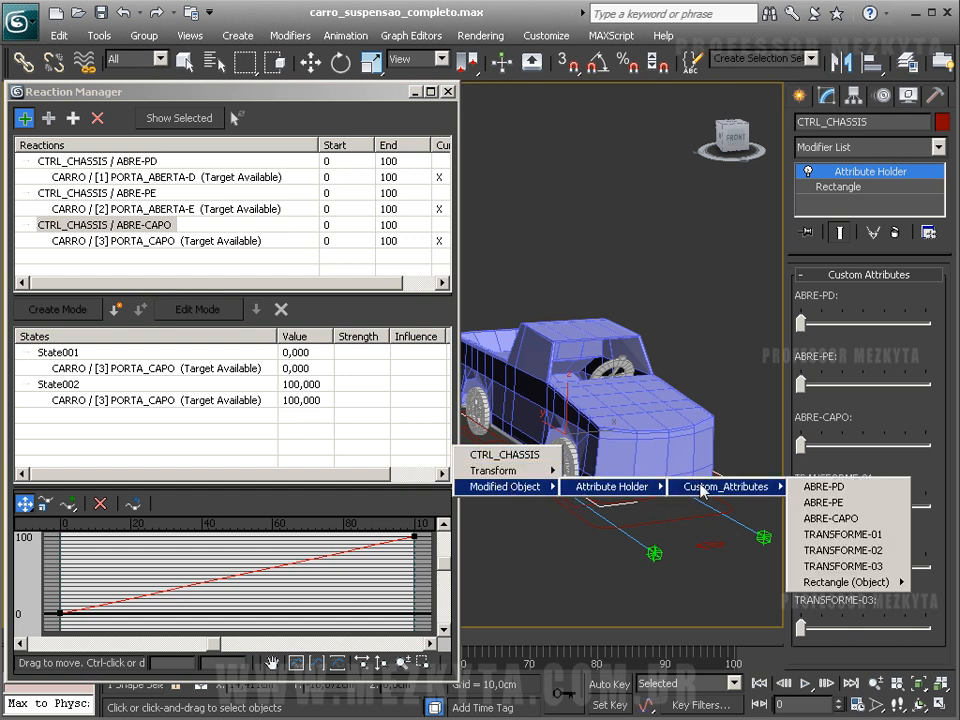
{"action": "left_click", "coordinate": [836, 536]}
Add CARRO's Morpher channel [4] MORPHE_1 as a slave of the TRANSFORME-01 reaction.
{"action": "left_click", "coordinate": [48, 118]}
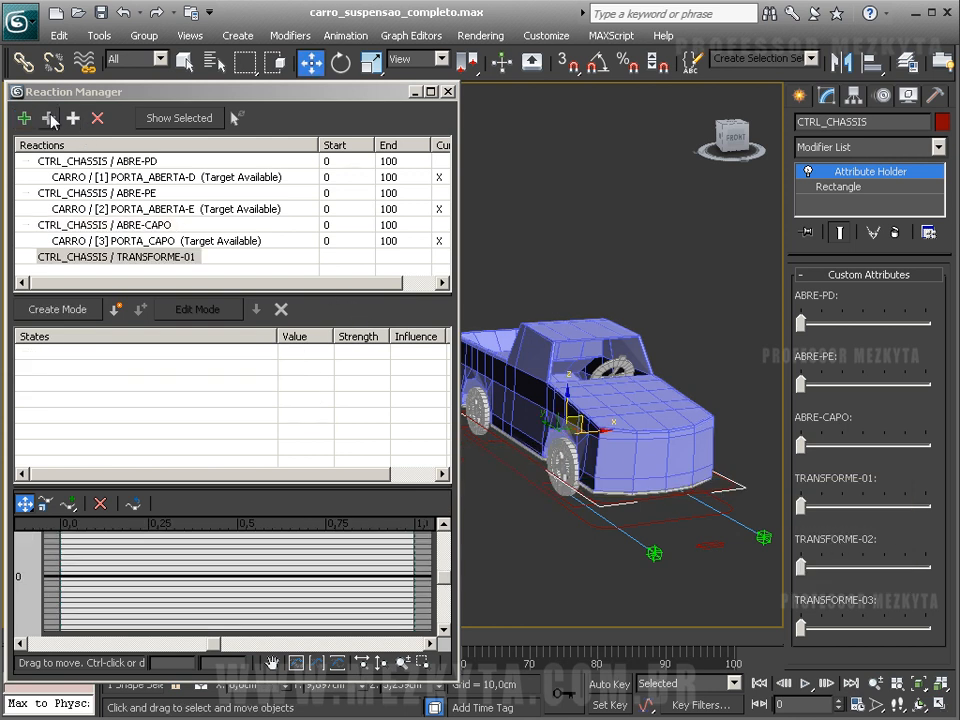
{"action": "left_click", "coordinate": [487, 336]}
{"action": "mouse_move", "coordinate": [493, 366]}
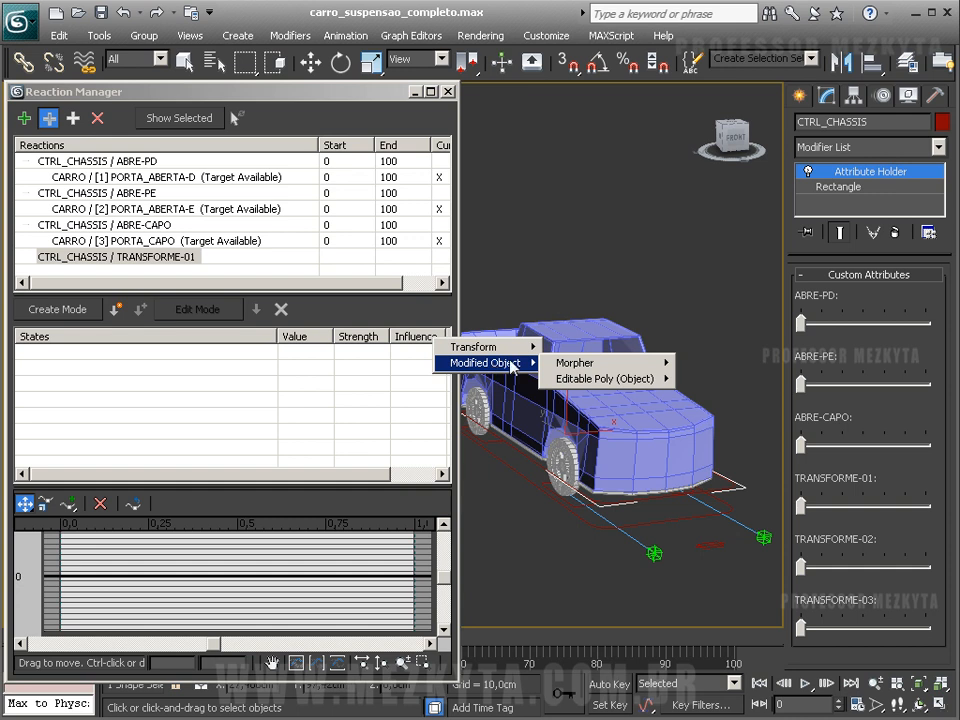
{"action": "mouse_move", "coordinate": [622, 367]}
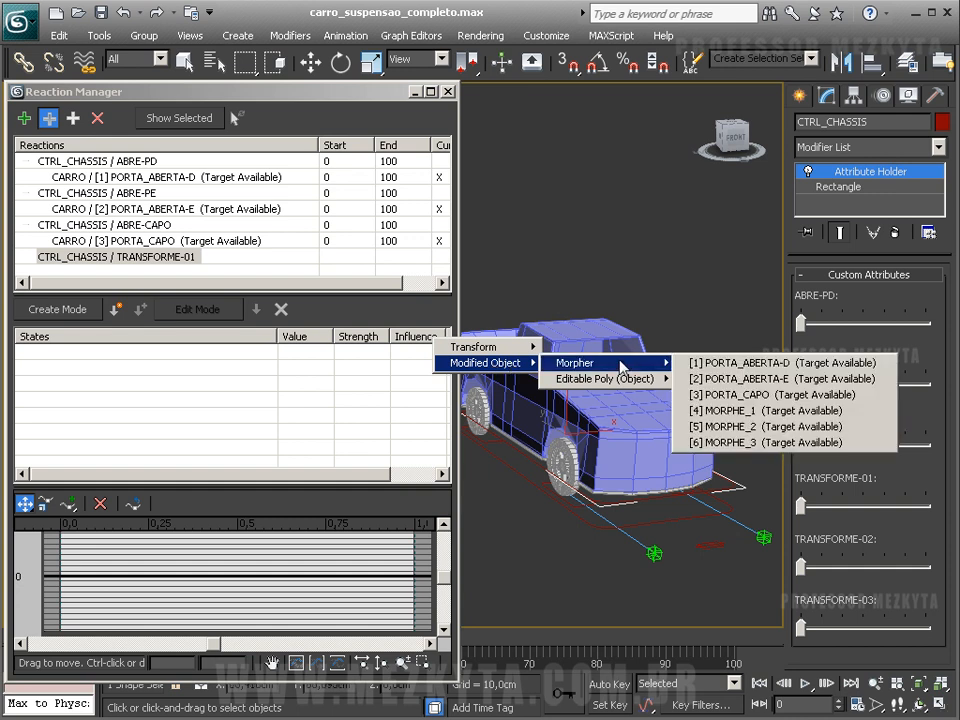
{"action": "left_click", "coordinate": [764, 412]}
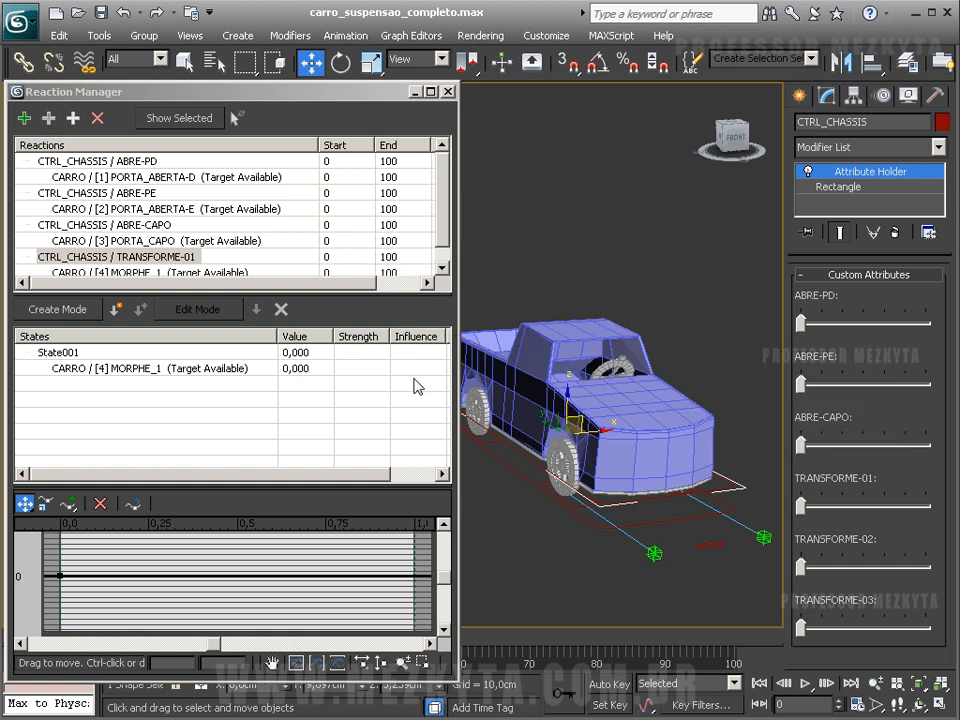
Try to record a TRANSFORME-01 state in Create Mode with its slider at 100 and CARRO's MORPHE_2 channel at 100.
{"action": "left_click", "coordinate": [62, 312]}
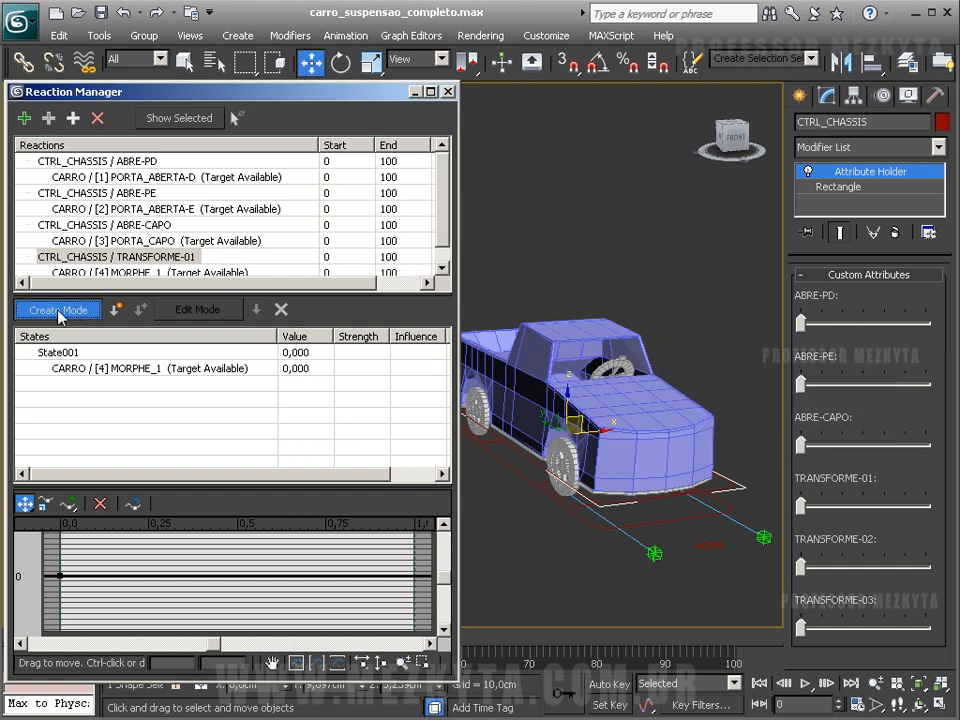
{"action": "left_click_drag", "start_coordinate": [800, 508], "coordinate": [948, 512]}
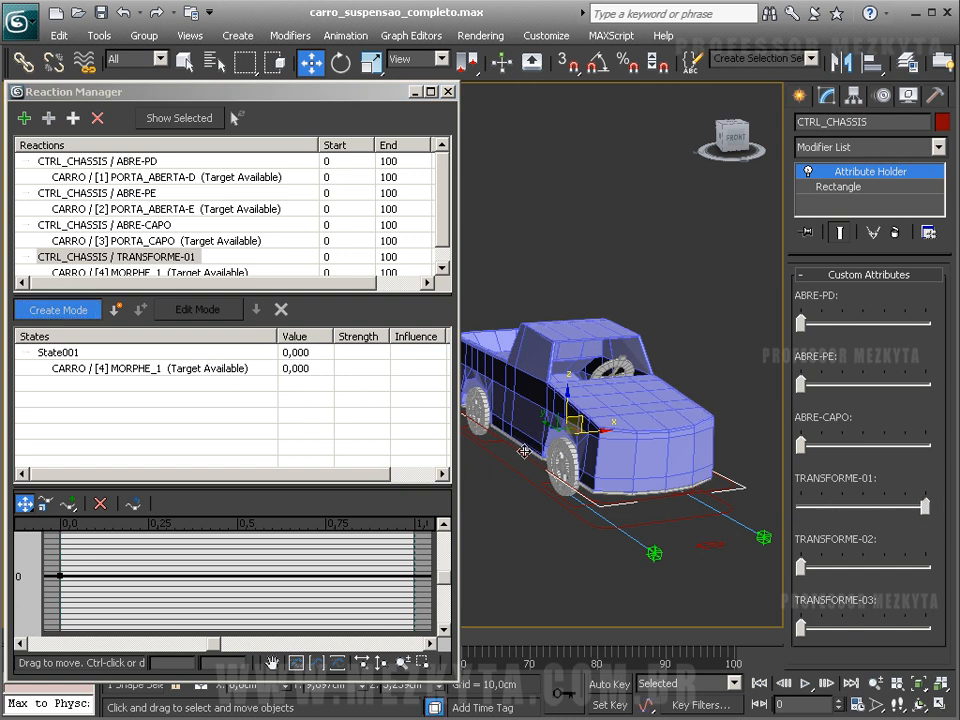
{"action": "left_click", "coordinate": [470, 320]}
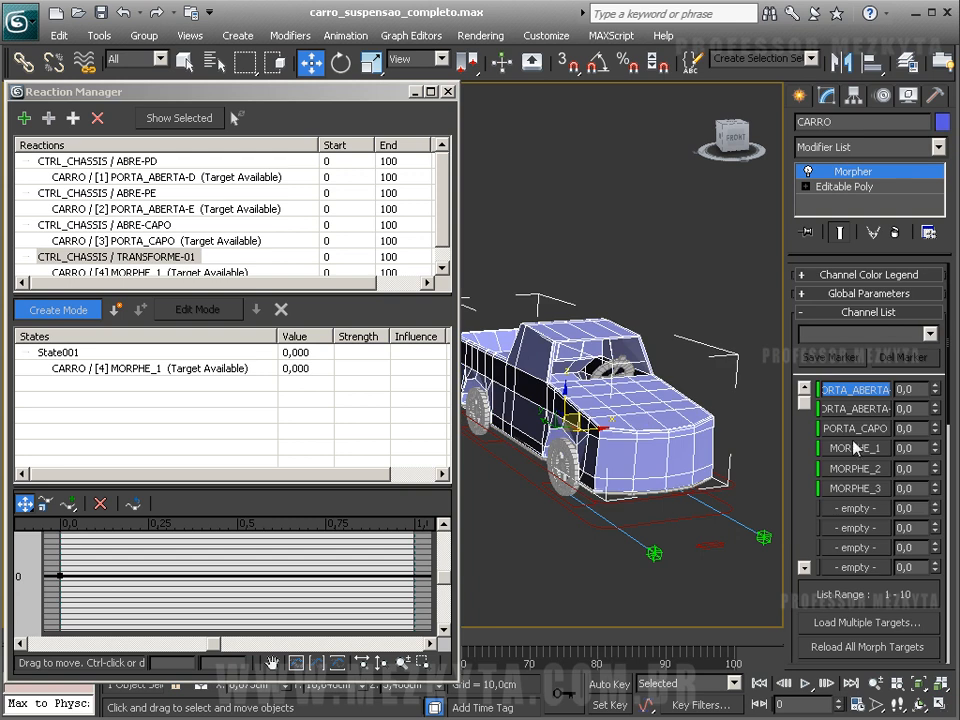
{"action": "double_click", "coordinate": [912, 468]}
{"action": "type", "text": "100"}
{"action": "key", "text": "Return"}
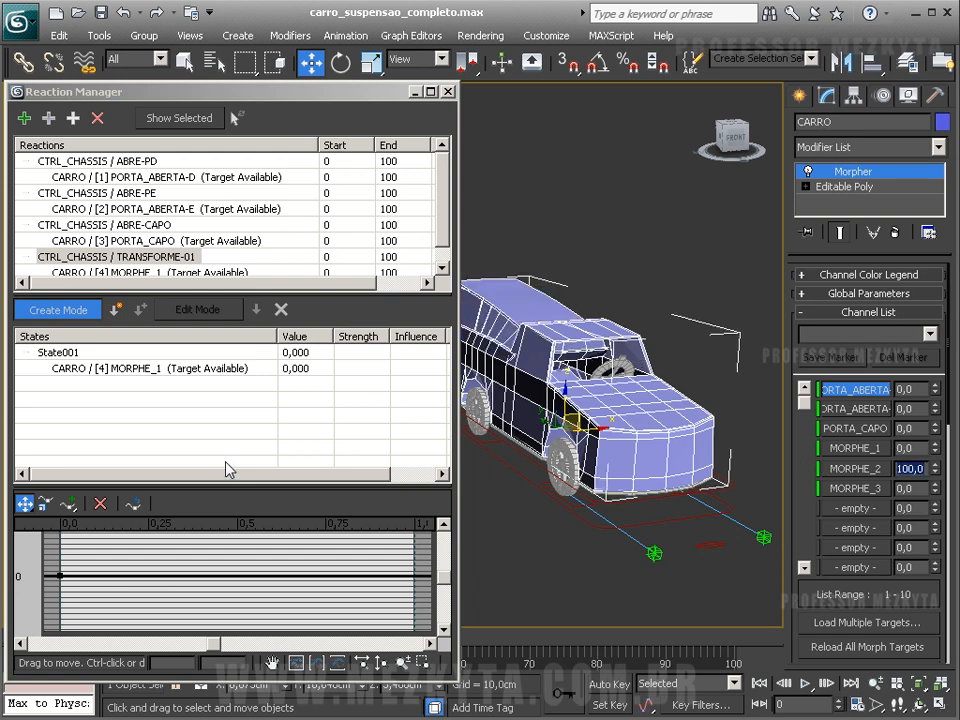
{"action": "left_click", "coordinate": [126, 313]}
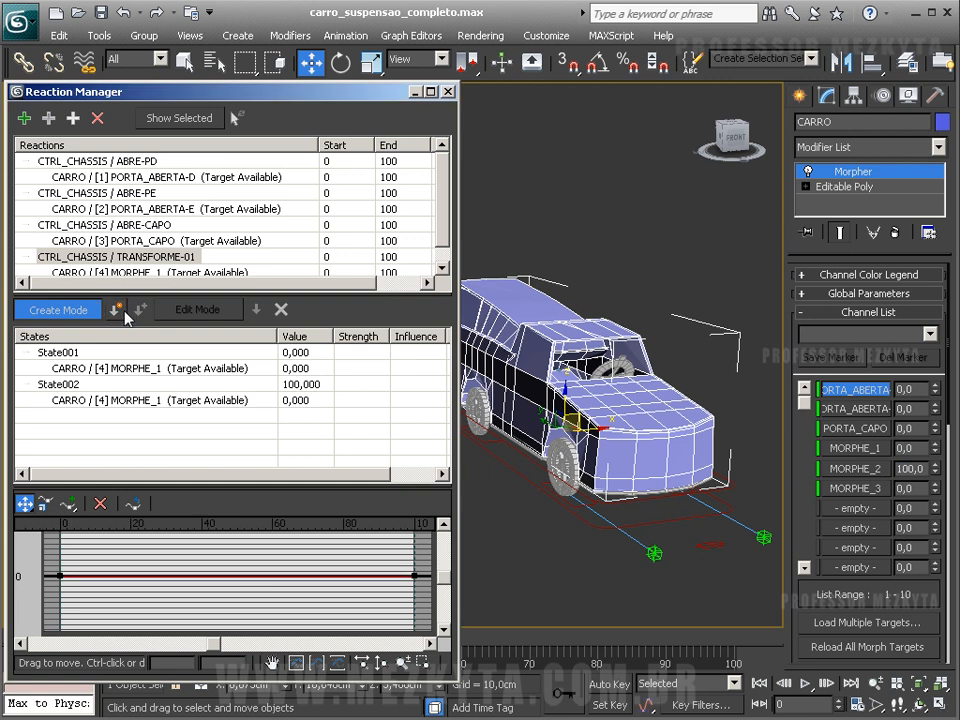
{"action": "left_click", "coordinate": [40, 310]}
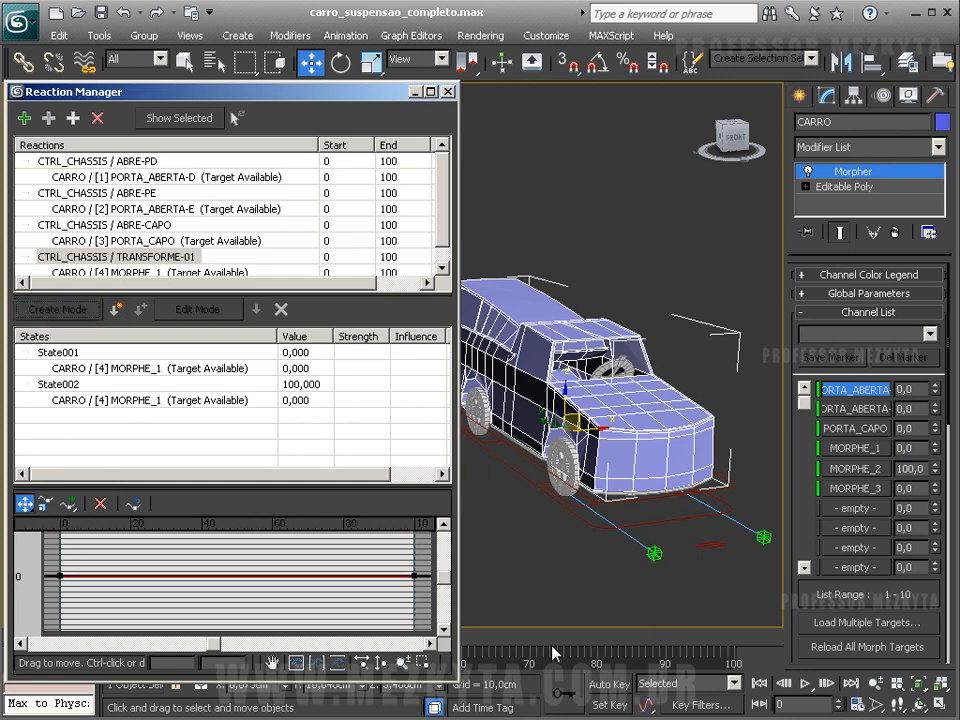
Select CTRL_CHASSIS and return its TRANSFORME-02 and TRANSFORME-01 sliders to their minimum.
{"action": "left_click", "coordinate": [612, 502]}
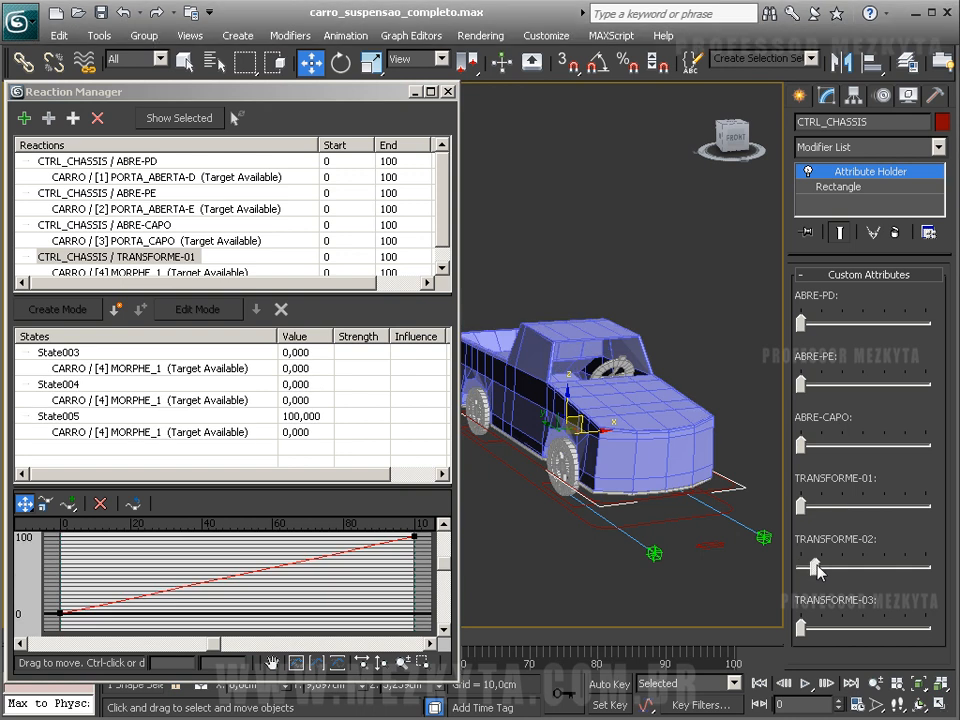
{"action": "left_click_drag", "start_coordinate": [817, 569], "coordinate": [773, 508]}
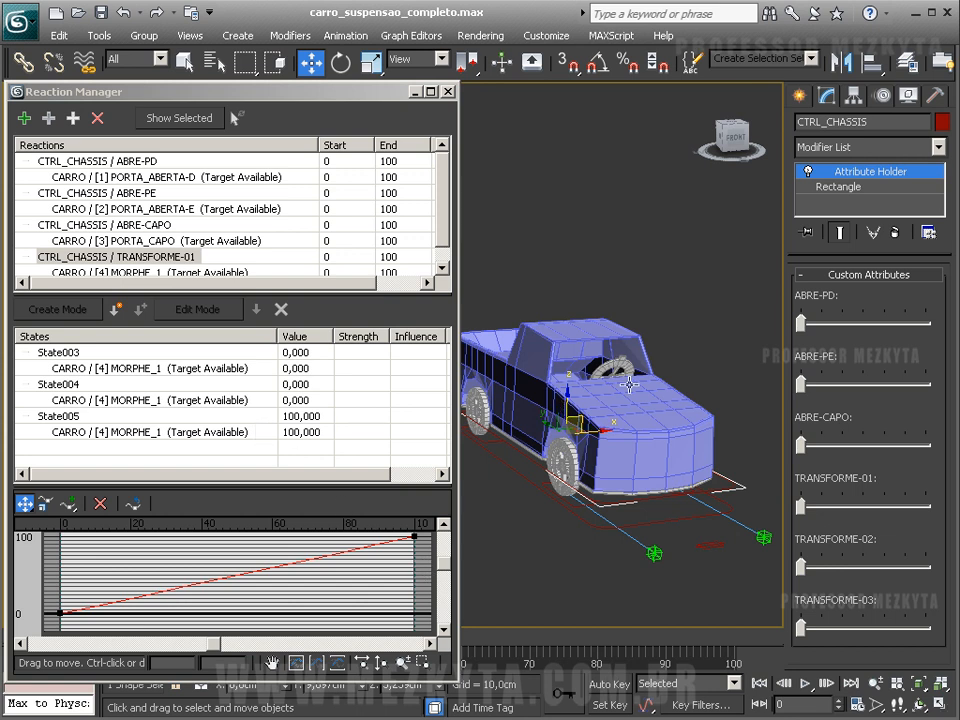
{"action": "mouse_move", "coordinate": [805, 513]}
{"action": "left_mouse_down"}
{"action": "mouse_move", "coordinate": [917, 513]}
{"action": "mouse_move", "coordinate": [800, 513]}
{"action": "left_mouse_up"}
Add the TRANSFORME-02 custom attribute of CTRL_CHASSIS as another master in the Reaction Manager.
{"action": "scroll", "coordinate": [22, 195], "scroll_direction": "down", "scroll_amount": 1}
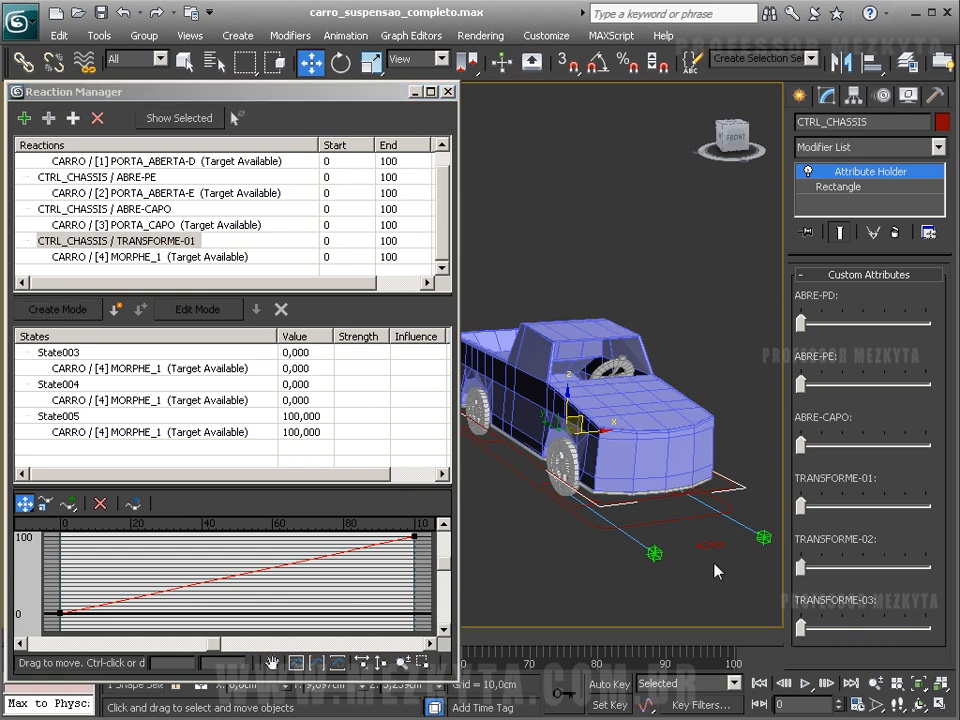
{"action": "left_click", "coordinate": [24, 118]}
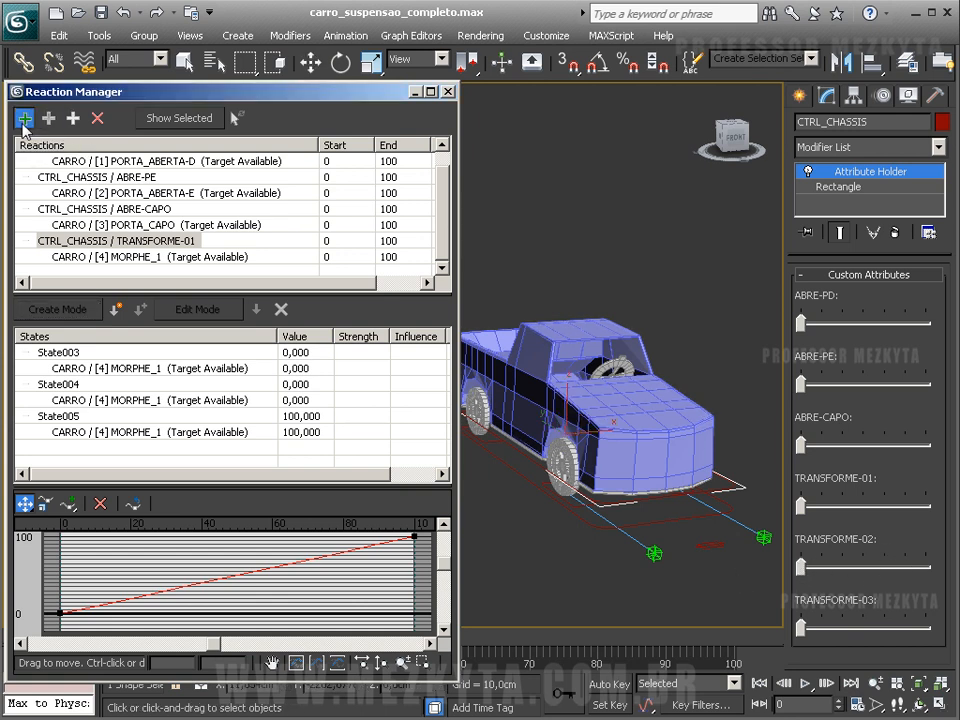
{"action": "left_click", "coordinate": [447, 446]}
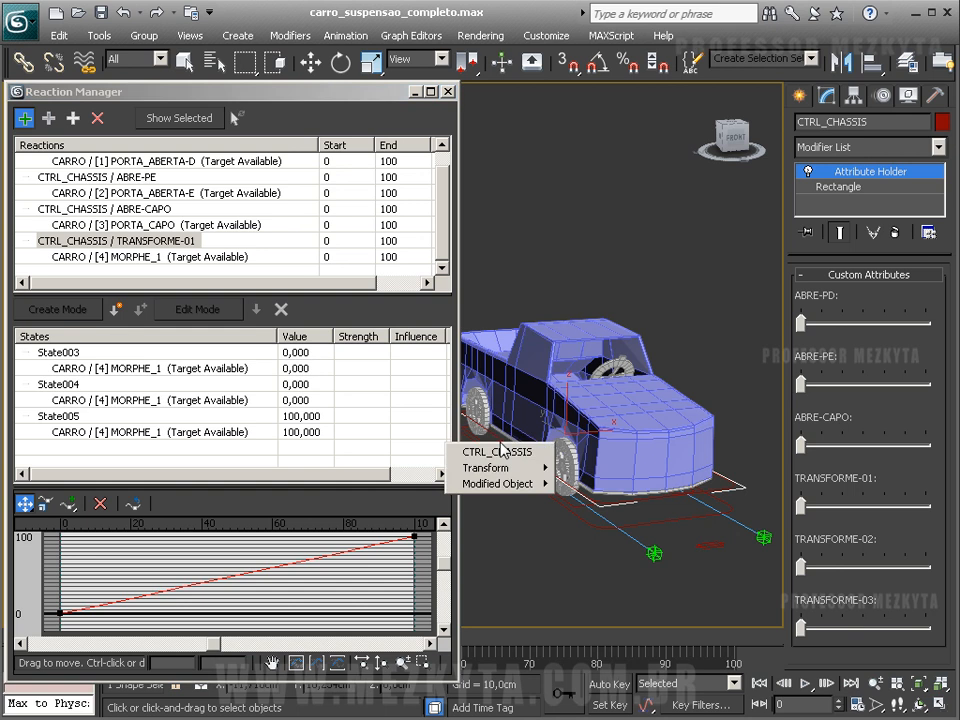
{"action": "mouse_move", "coordinate": [540, 484]}
{"action": "mouse_move", "coordinate": [620, 484]}
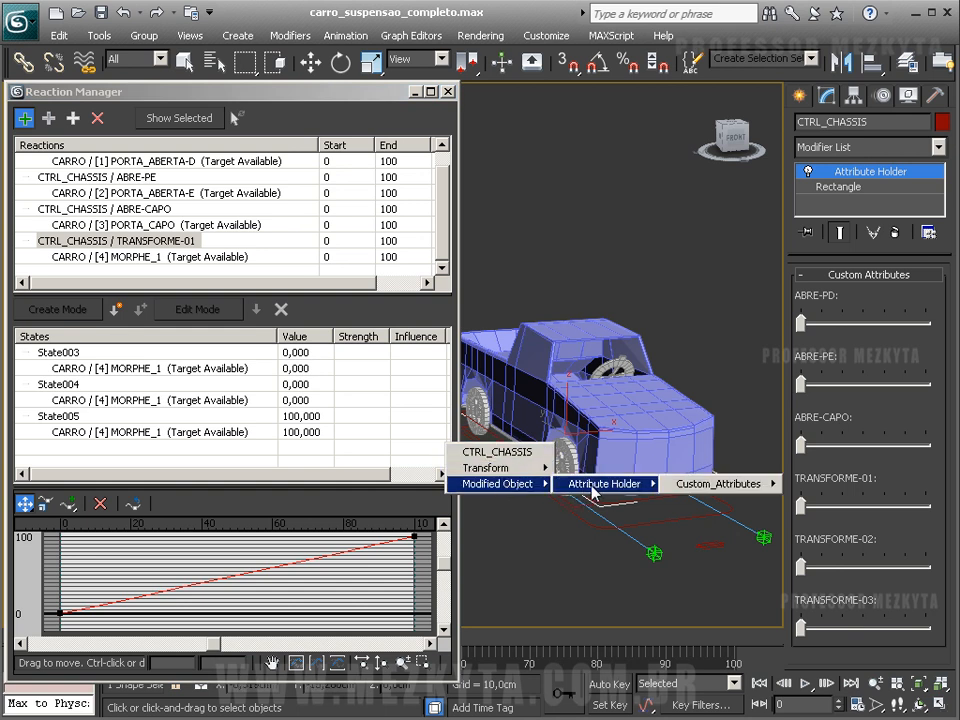
{"action": "mouse_move", "coordinate": [745, 484]}
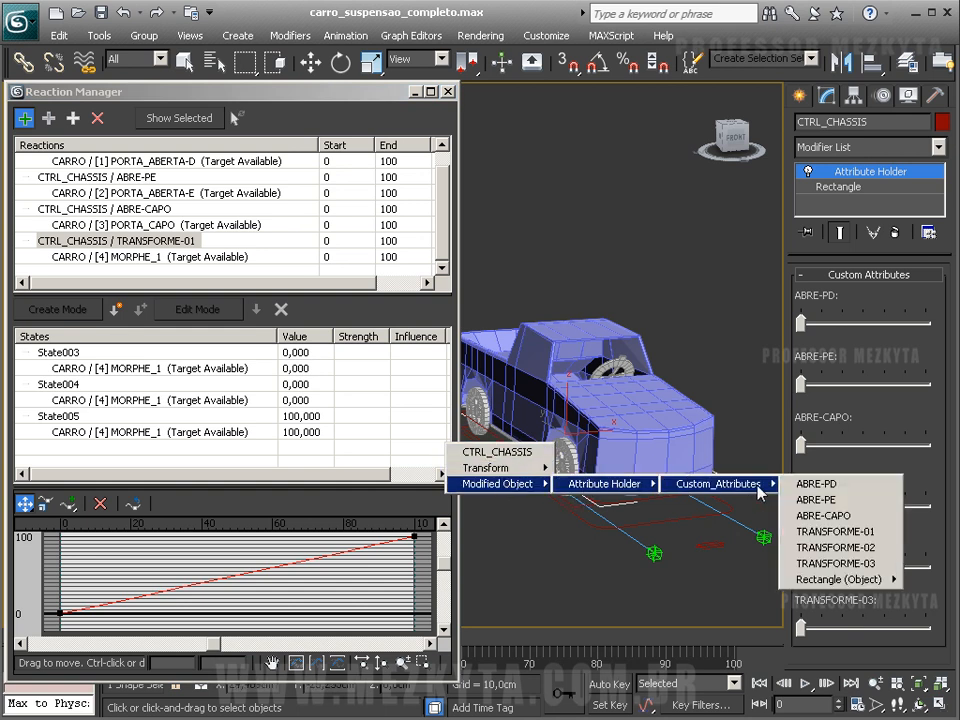
{"action": "left_click", "coordinate": [866, 547]}
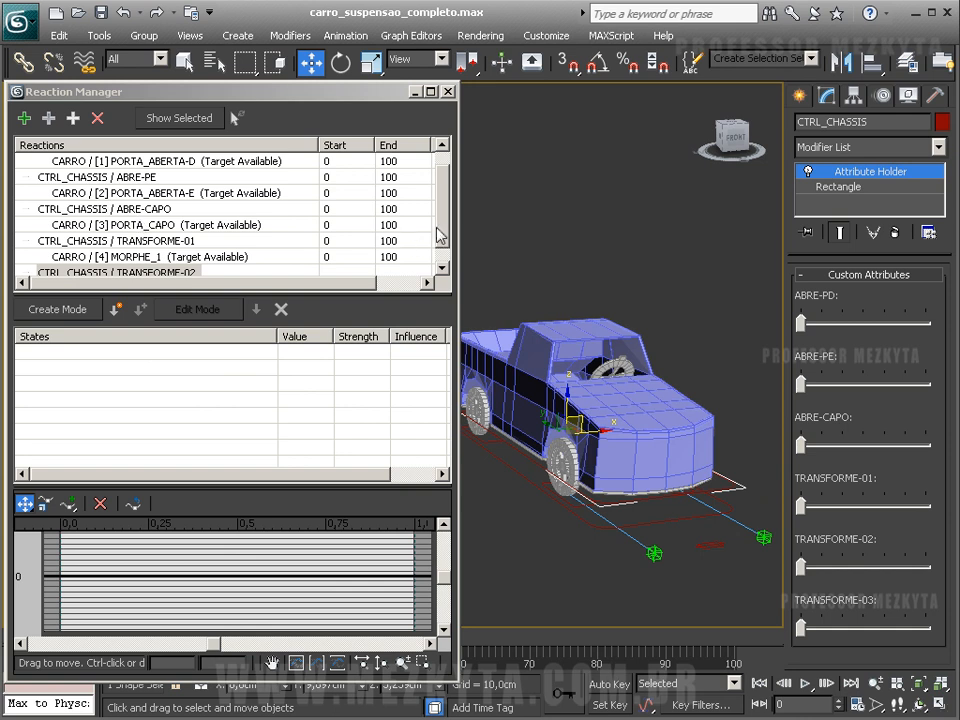
Add CARRO's Morpher channel [5] MORPHE_2 as a slave of the TRANSFORME-02 reaction.
{"action": "scroll", "coordinate": [440, 240], "scroll_direction": "down", "scroll_amount": 1}
{"action": "left_click", "coordinate": [93, 257]}
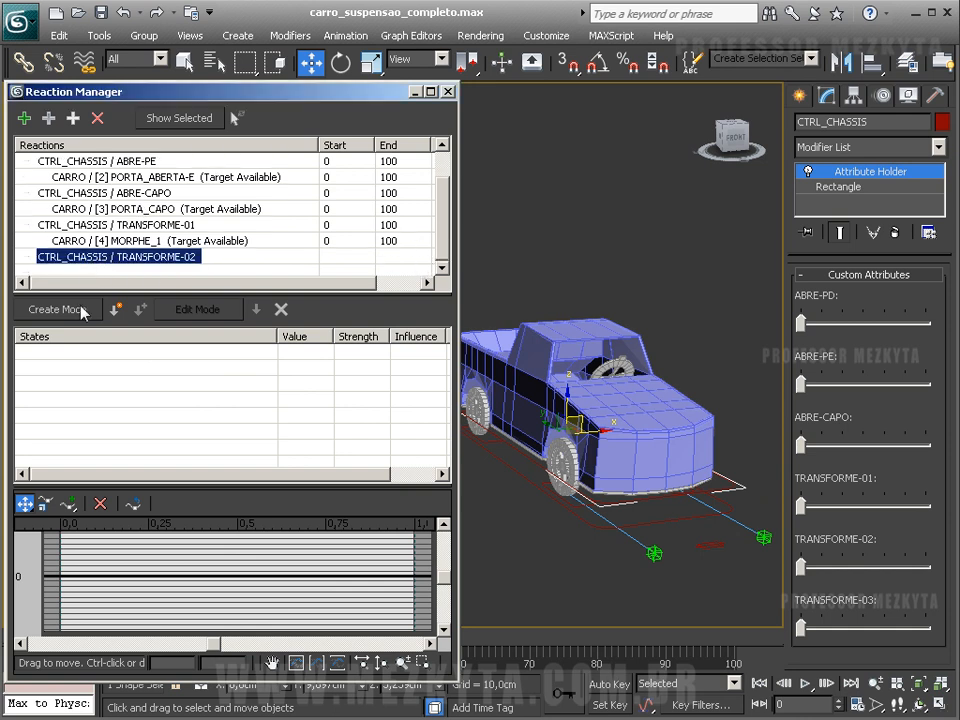
{"action": "left_click", "coordinate": [48, 118]}
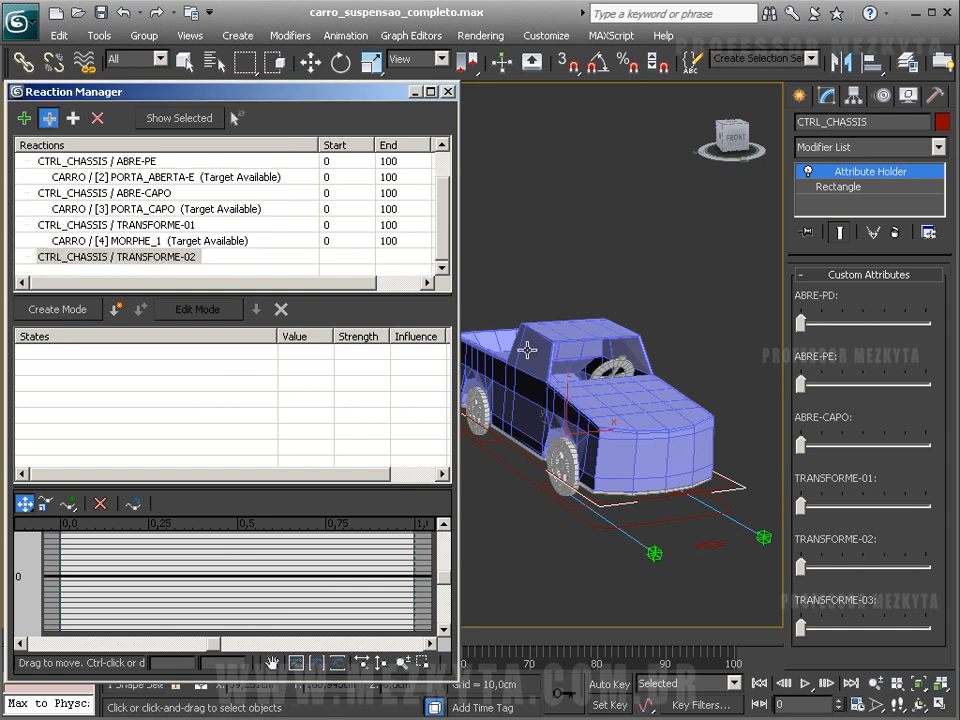
{"action": "left_click", "coordinate": [476, 353]}
{"action": "mouse_move", "coordinate": [530, 377]}
{"action": "mouse_move", "coordinate": [650, 376]}
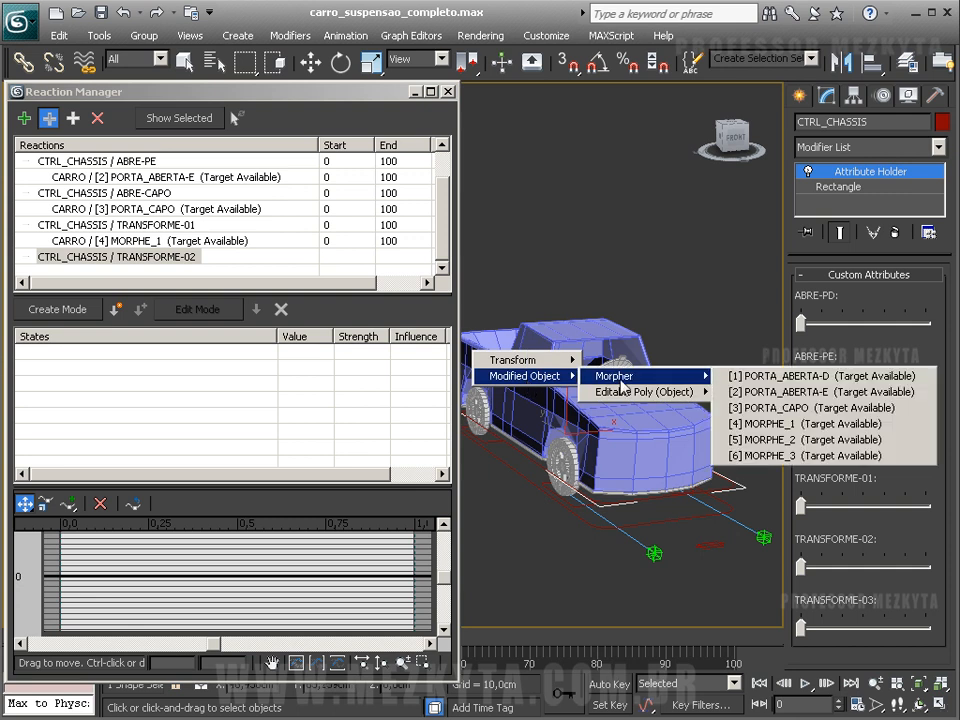
{"action": "left_click", "coordinate": [757, 441]}
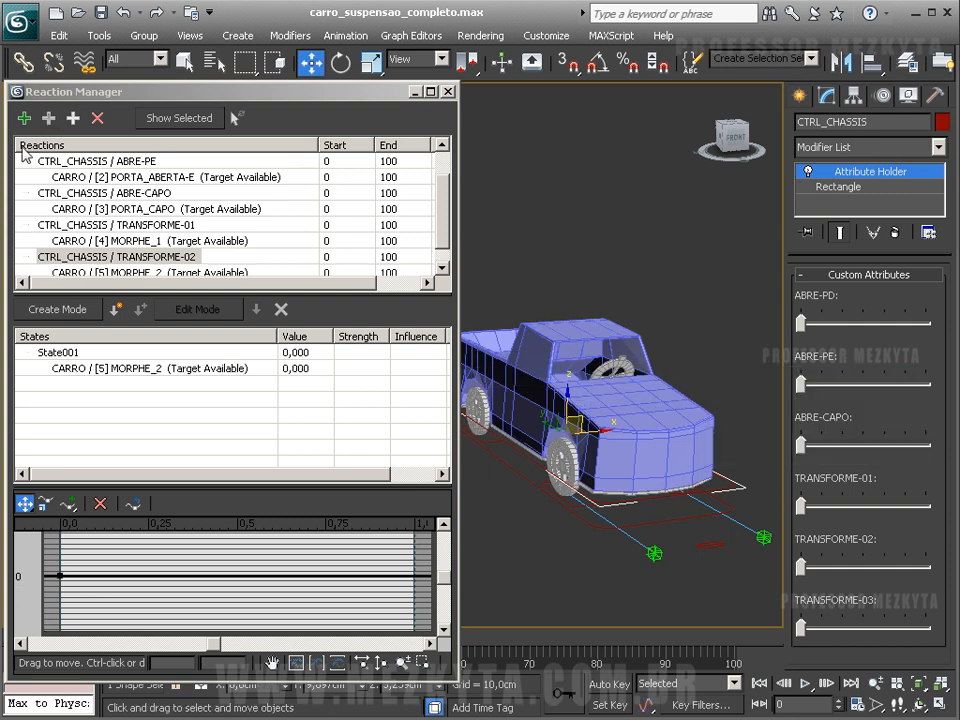
Enable Create Mode for the TRANSFORME-02 reaction, raise its slider to 100 and set CARRO's MORPHE_2 channel to 100.
{"action": "left_click", "coordinate": [70, 309]}
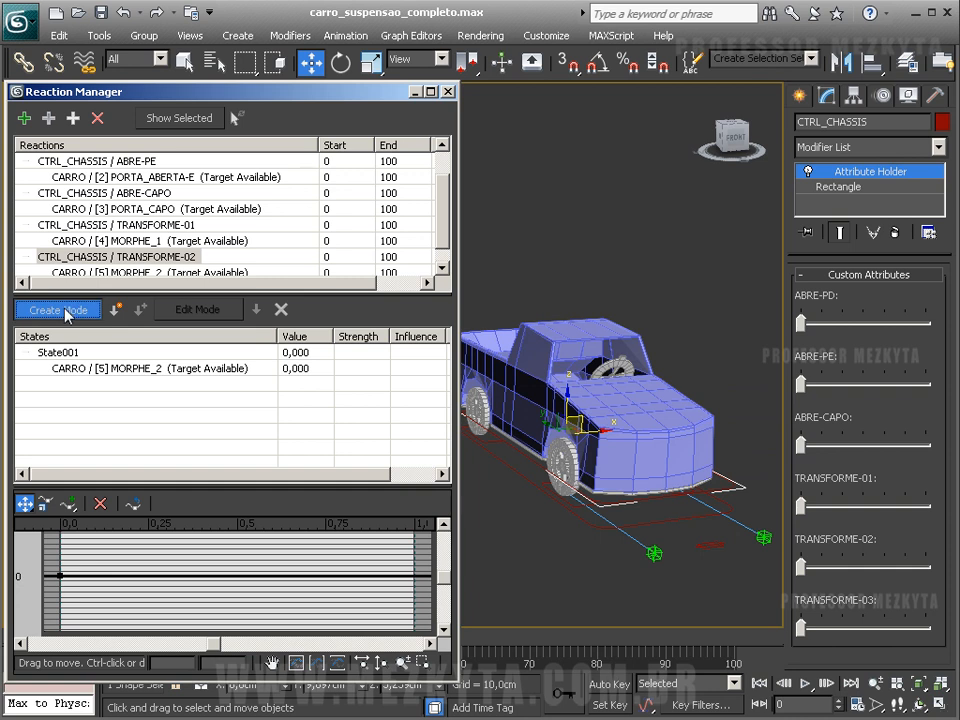
{"action": "left_click_drag", "start_coordinate": [806, 565], "coordinate": [925, 568]}
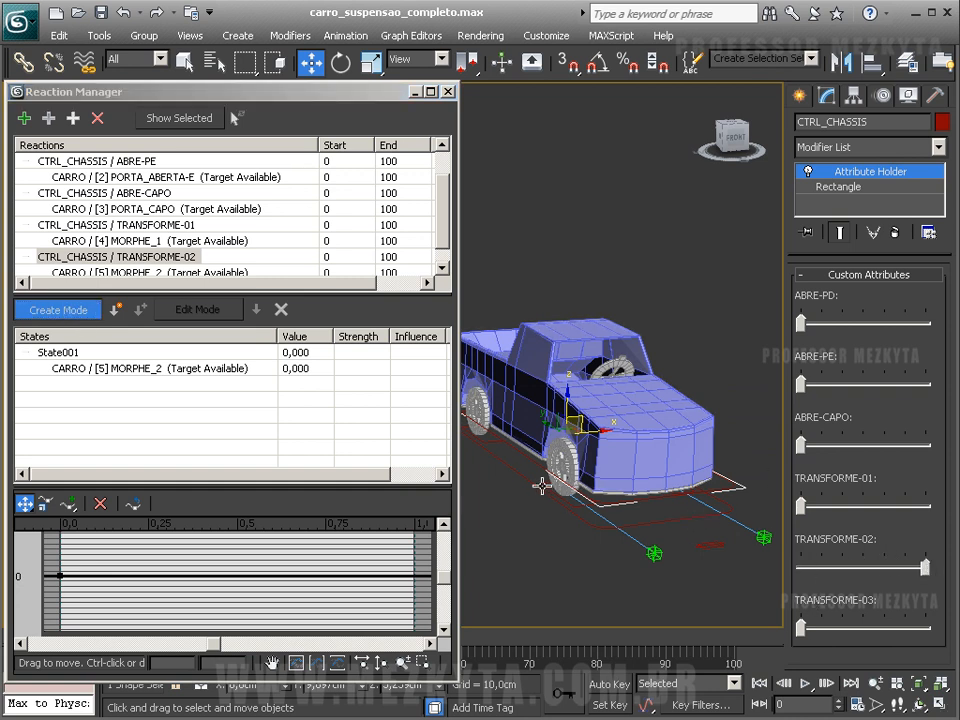
{"action": "left_click", "coordinate": [529, 463]}
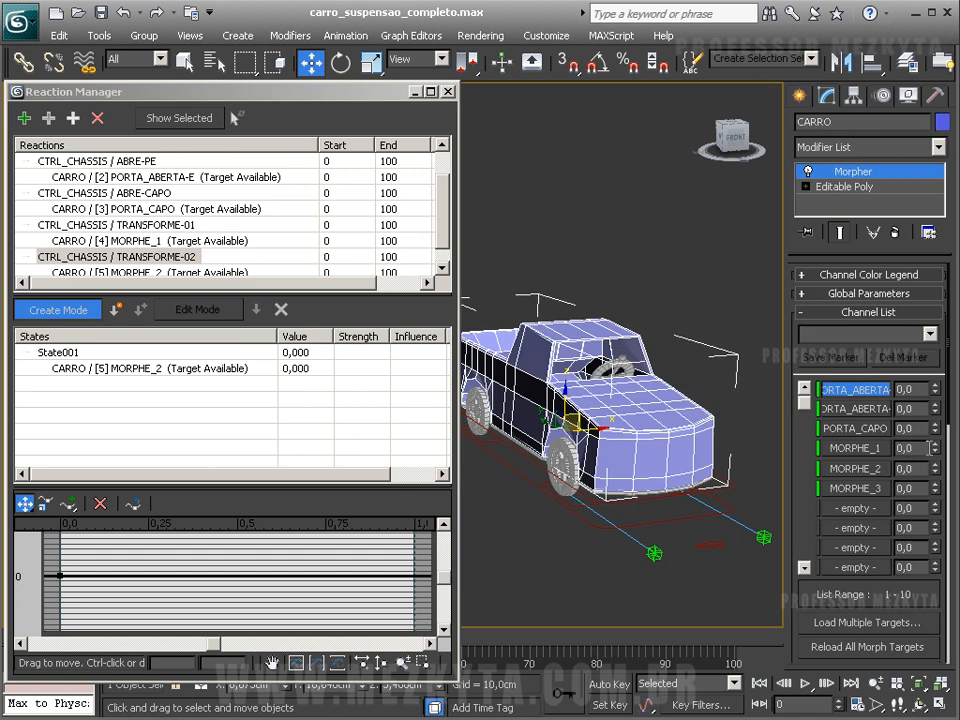
{"action": "left_click_drag", "start_coordinate": [932, 469], "coordinate": [931, 314]}
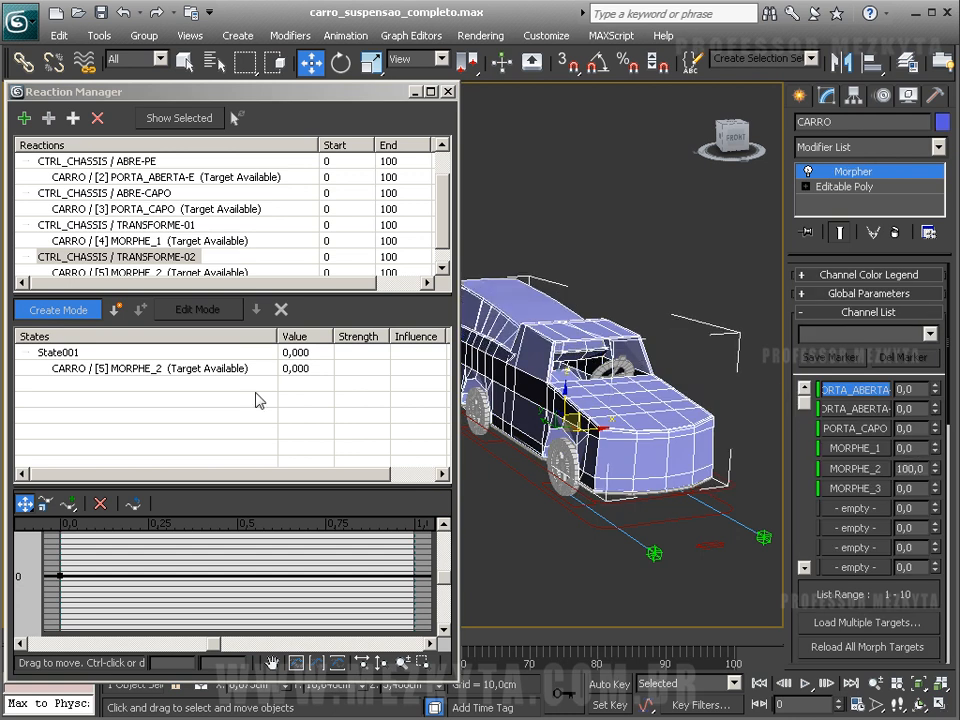
Record the TRANSFORME-02 reaction state, leave Create Mode, and return CTRL_CHASSIS's TRANSFORME-02 slider to its minimum.
{"action": "left_click", "coordinate": [117, 309]}
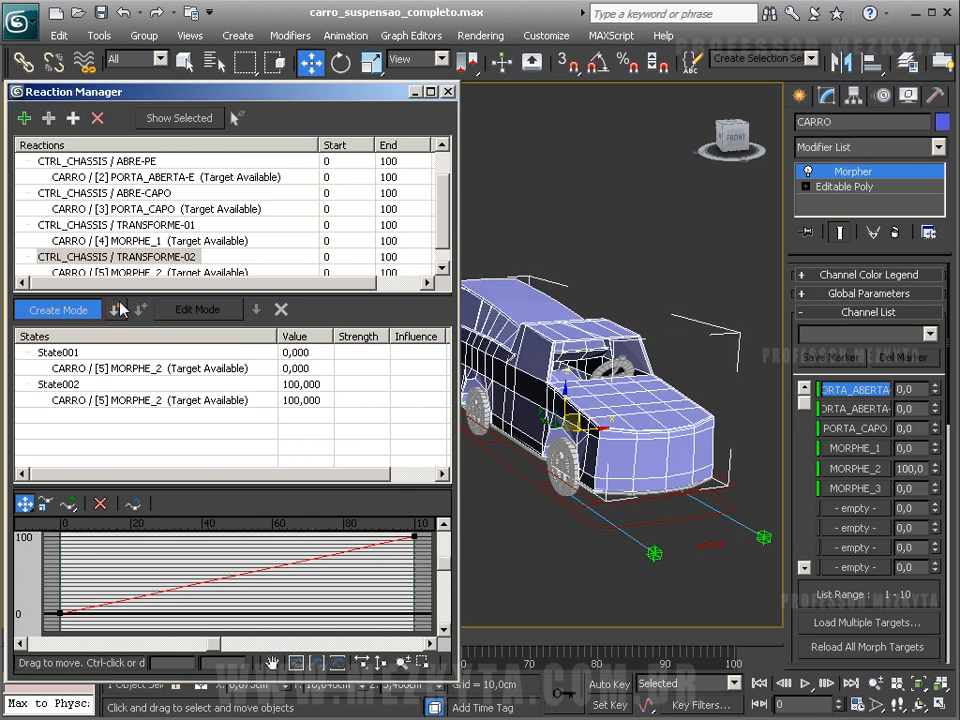
{"action": "left_click", "coordinate": [90, 312]}
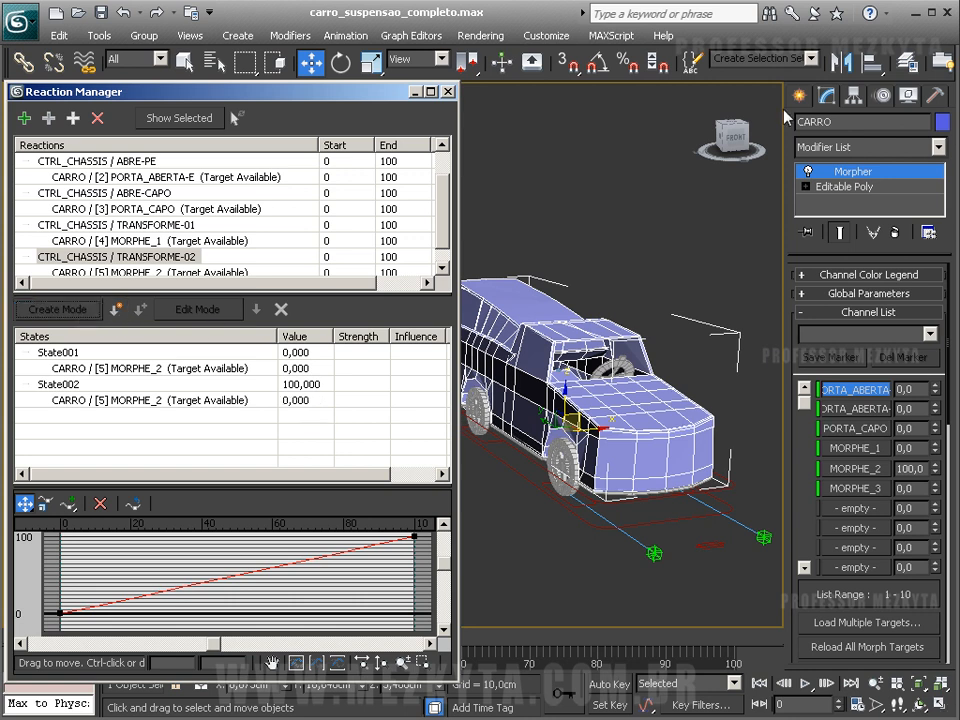
{"action": "left_click", "coordinate": [507, 456]}
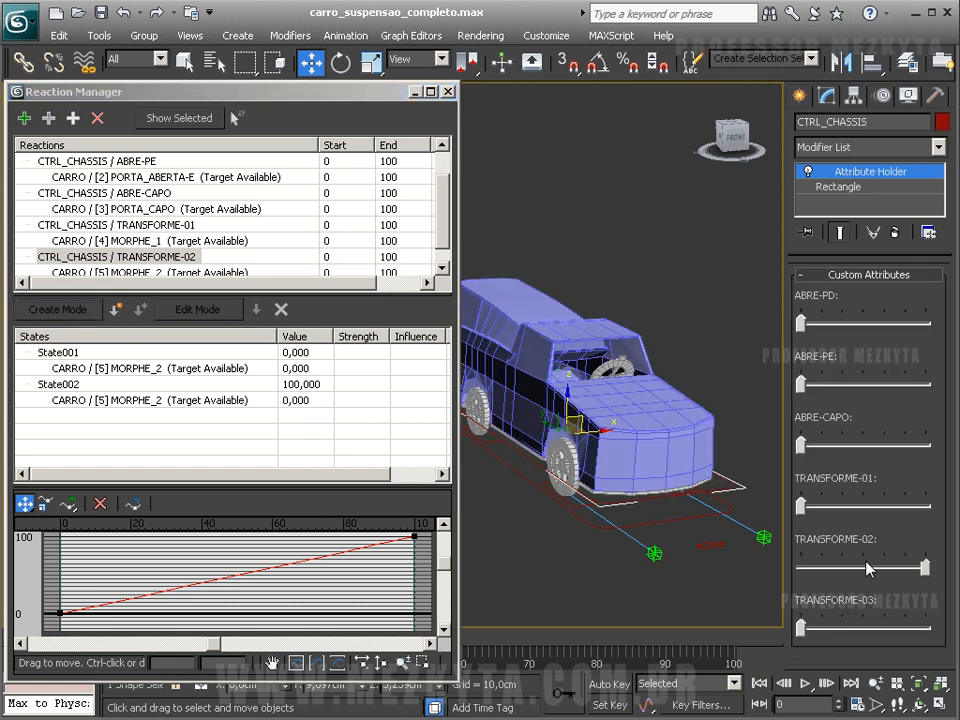
{"action": "left_click_drag", "start_coordinate": [924, 568], "coordinate": [741, 579]}
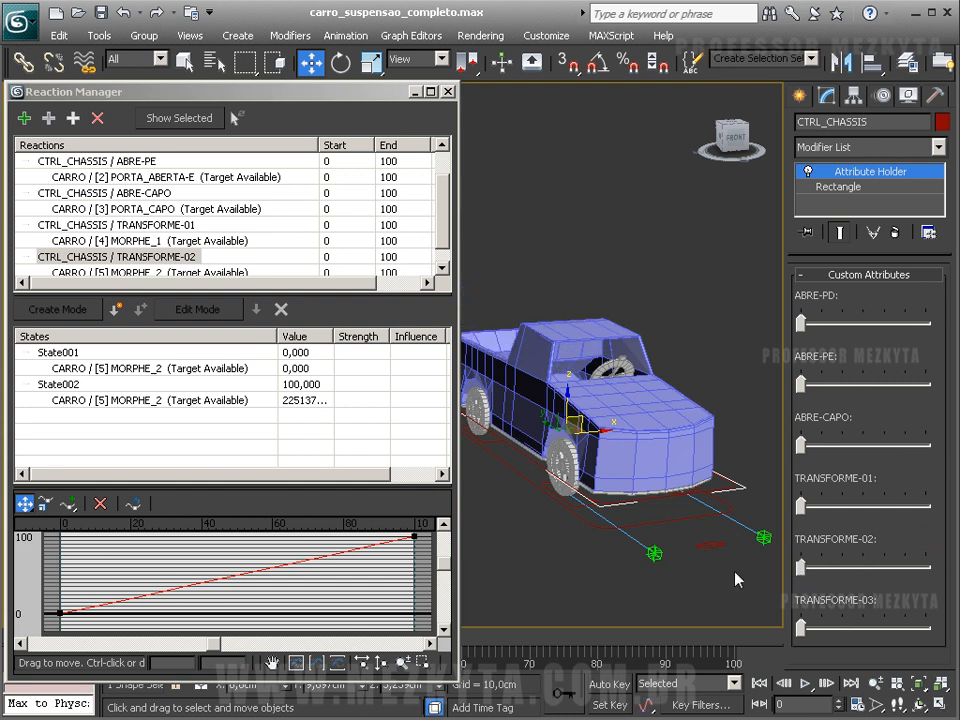
{"action": "left_click_drag", "start_coordinate": [801, 507], "coordinate": [703, 516]}
Add the TRANSFORME-03 custom attribute of CTRL_CHASSIS as another master in the Reaction Manager.
{"action": "left_click_drag", "start_coordinate": [444, 235], "coordinate": [441, 257]}
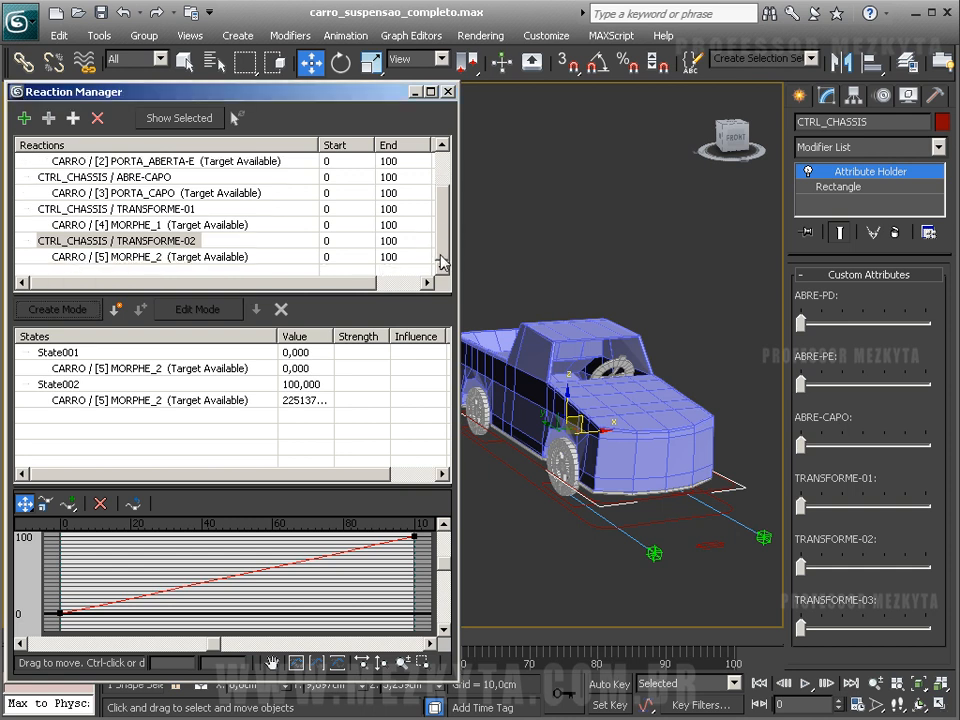
{"action": "left_click", "coordinate": [24, 118]}
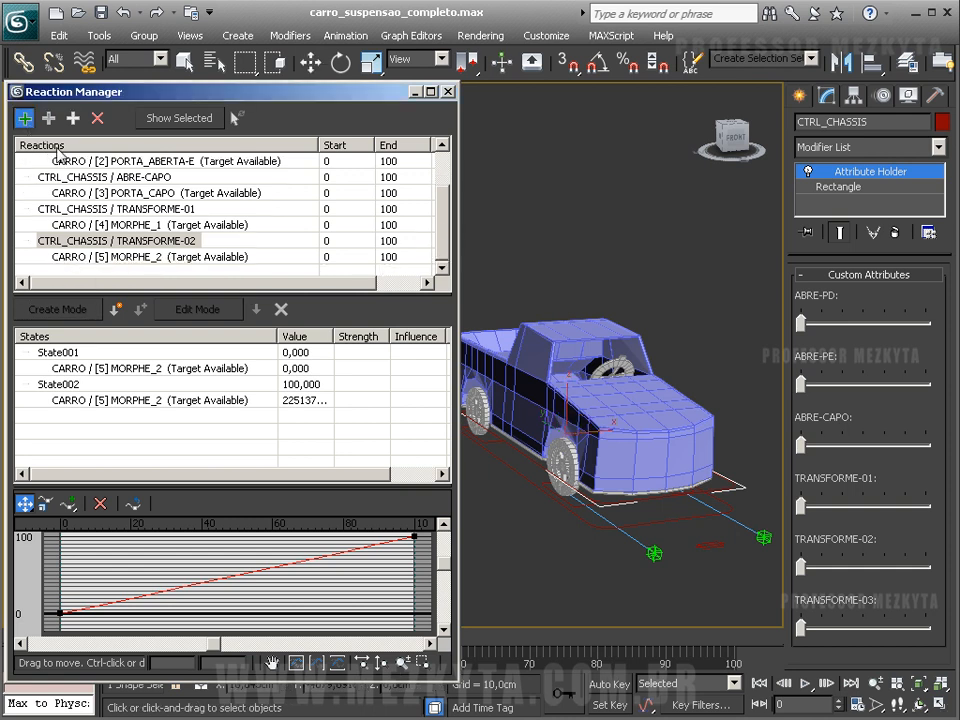
{"action": "left_click", "coordinate": [528, 463]}
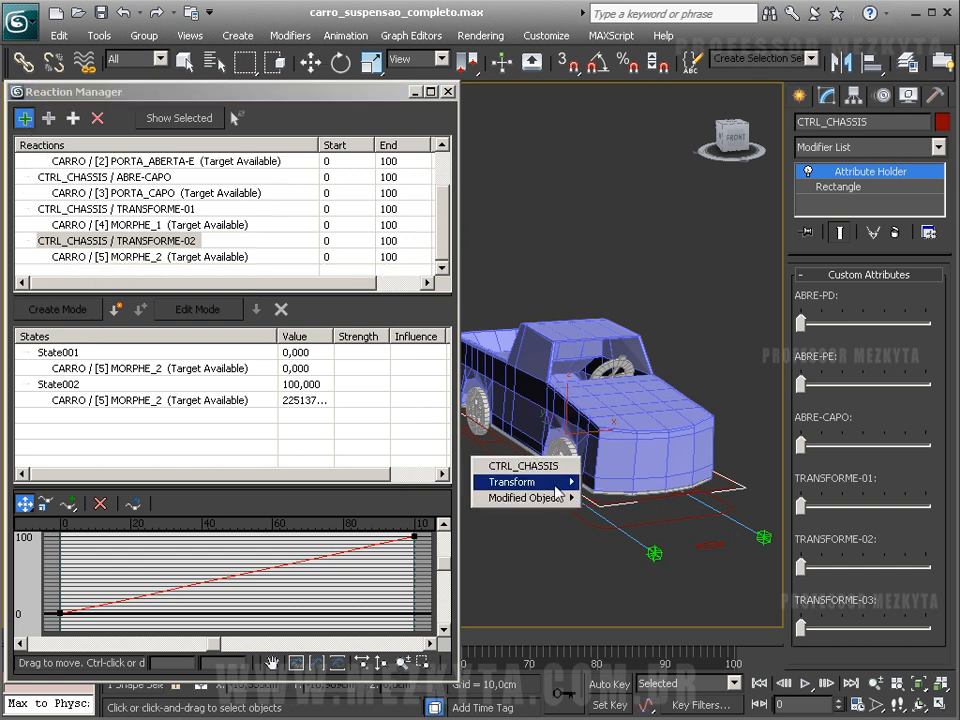
{"action": "mouse_move", "coordinate": [561, 497]}
{"action": "mouse_move", "coordinate": [668, 497]}
{"action": "mouse_move", "coordinate": [800, 500]}
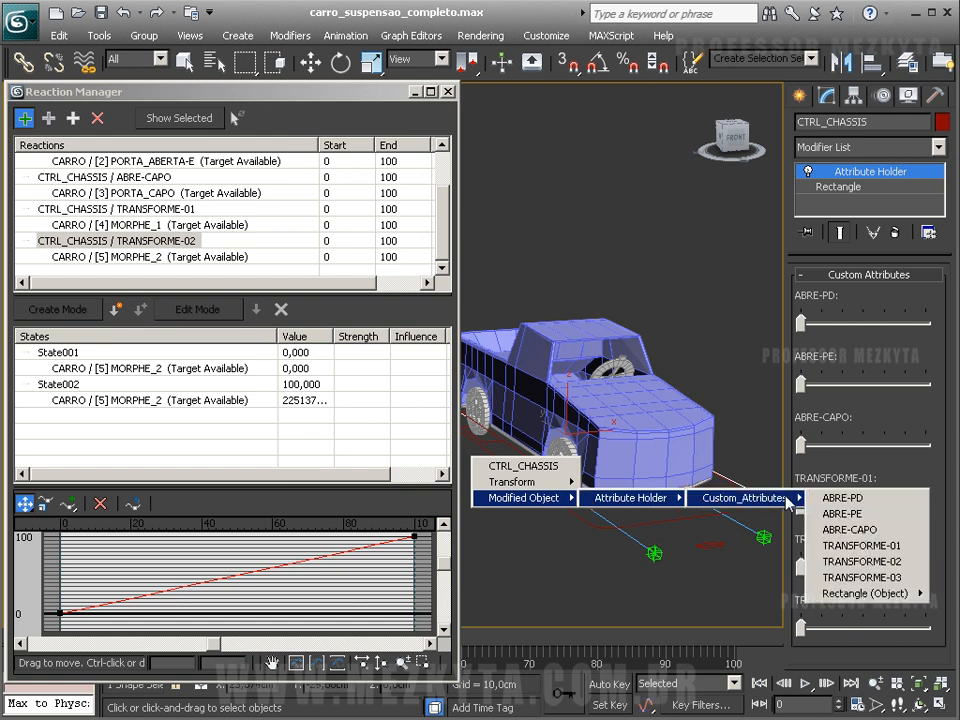
{"action": "left_click", "coordinate": [862, 578]}
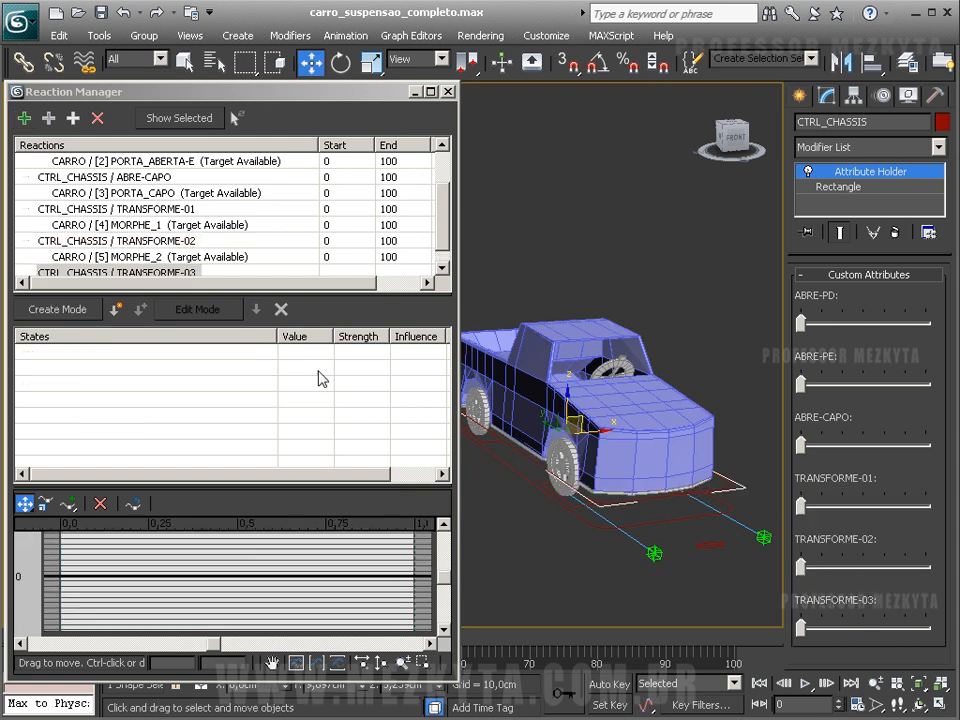
Add CARRO's Morpher channel [6] MORPHE_3 as a slave of the TRANSFORME-03 reaction.
{"action": "left_click", "coordinate": [441, 268]}
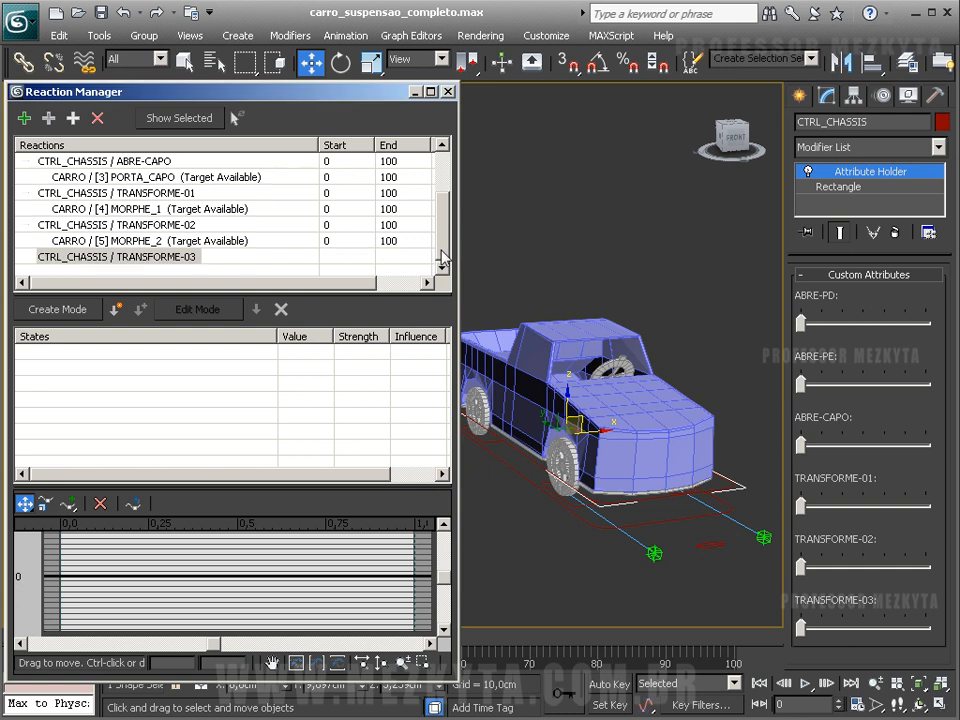
{"action": "left_click", "coordinate": [48, 118]}
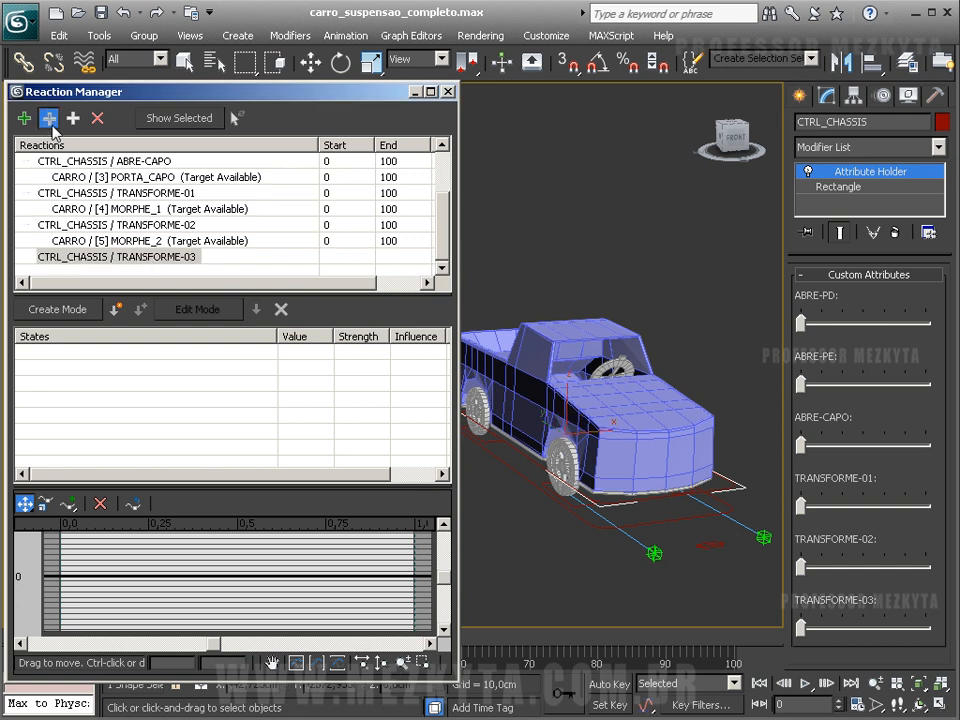
{"action": "left_click", "coordinate": [485, 355]}
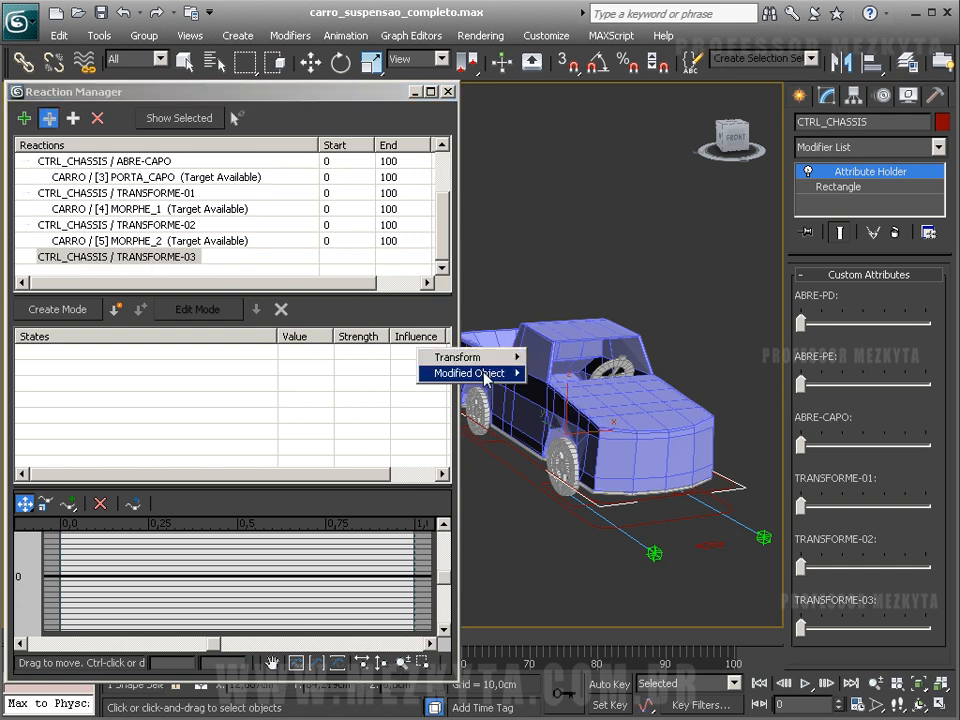
{"action": "mouse_move", "coordinate": [481, 372]}
{"action": "mouse_move", "coordinate": [555, 373]}
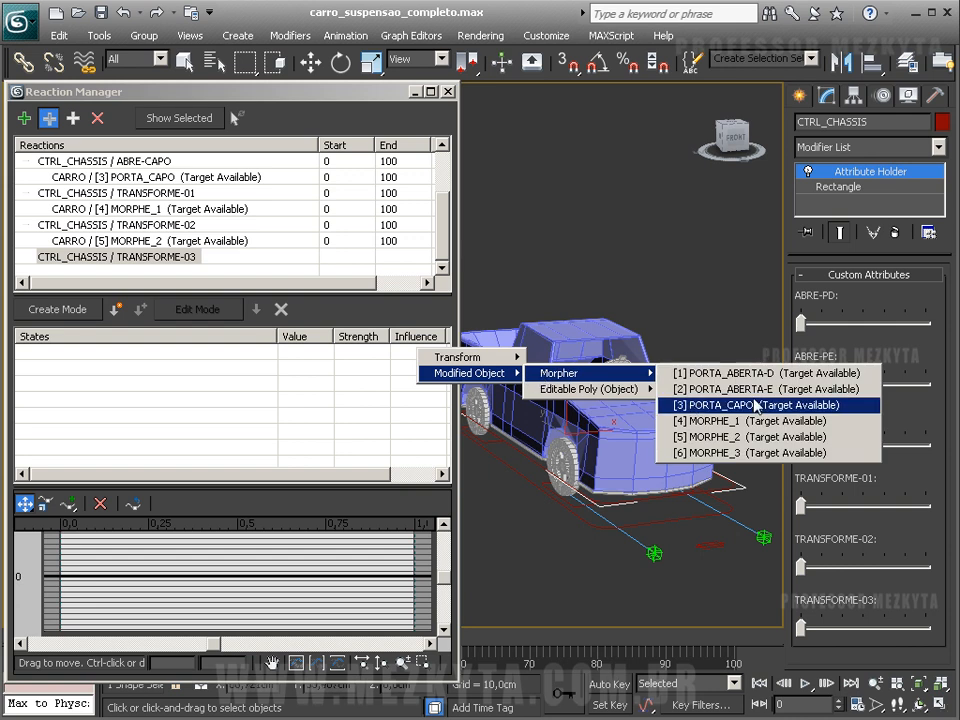
{"action": "left_click", "coordinate": [724, 453]}
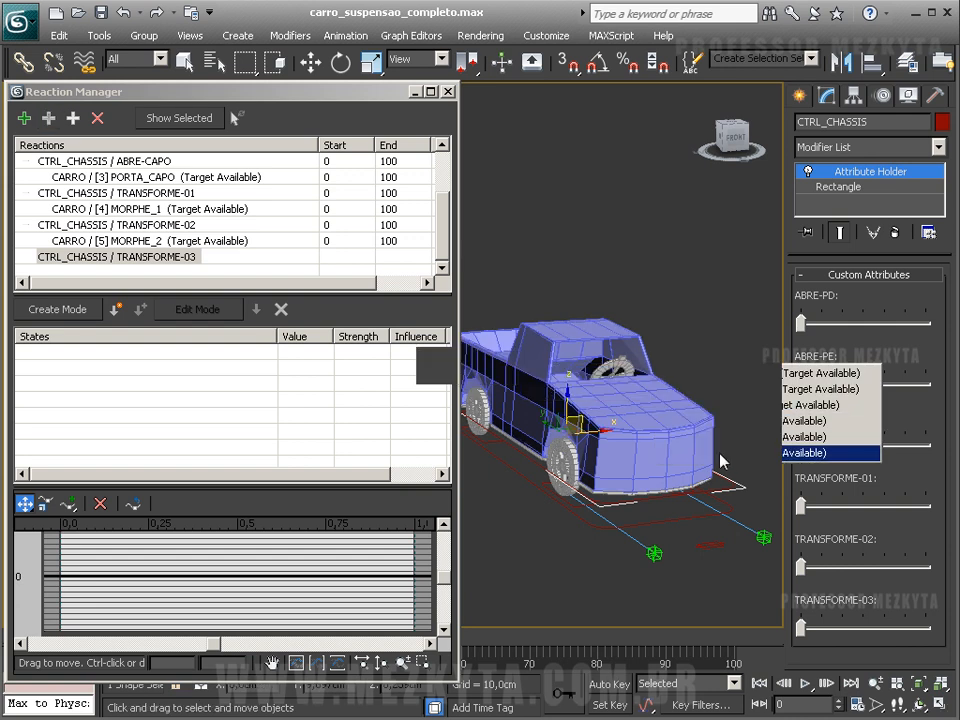
Enable Create Mode for the TRANSFORME-03 reaction, raise its slider to 100 and set CARRO's MORPHE_3 channel to 100.
{"action": "left_click", "coordinate": [58, 310]}
{"action": "left_click_drag", "start_coordinate": [803, 628], "coordinate": [924, 628]}
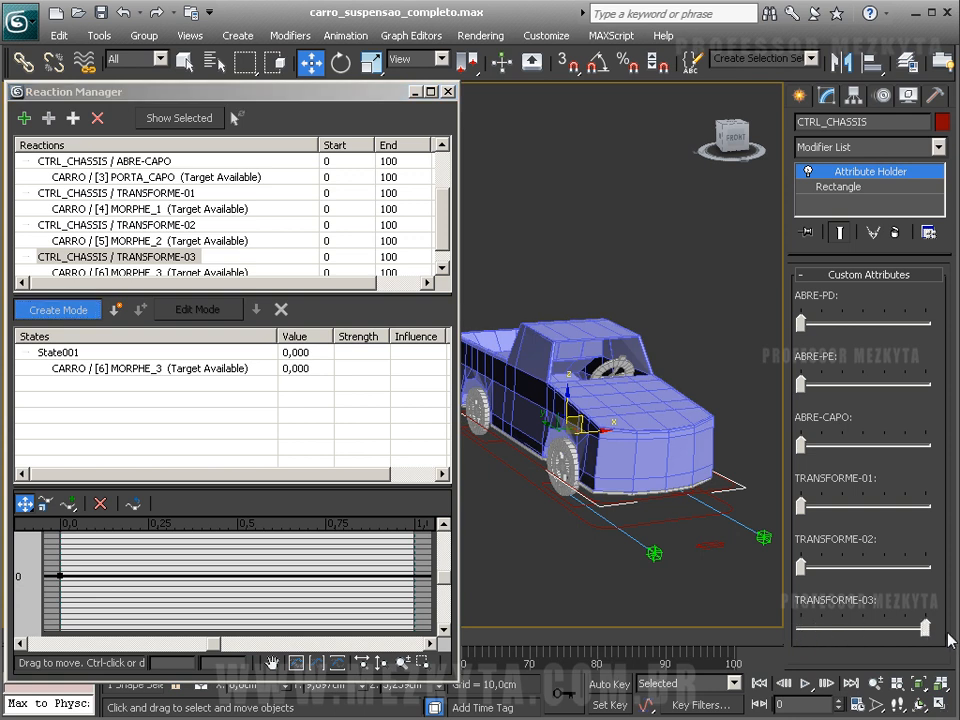
{"action": "left_click", "coordinate": [546, 358]}
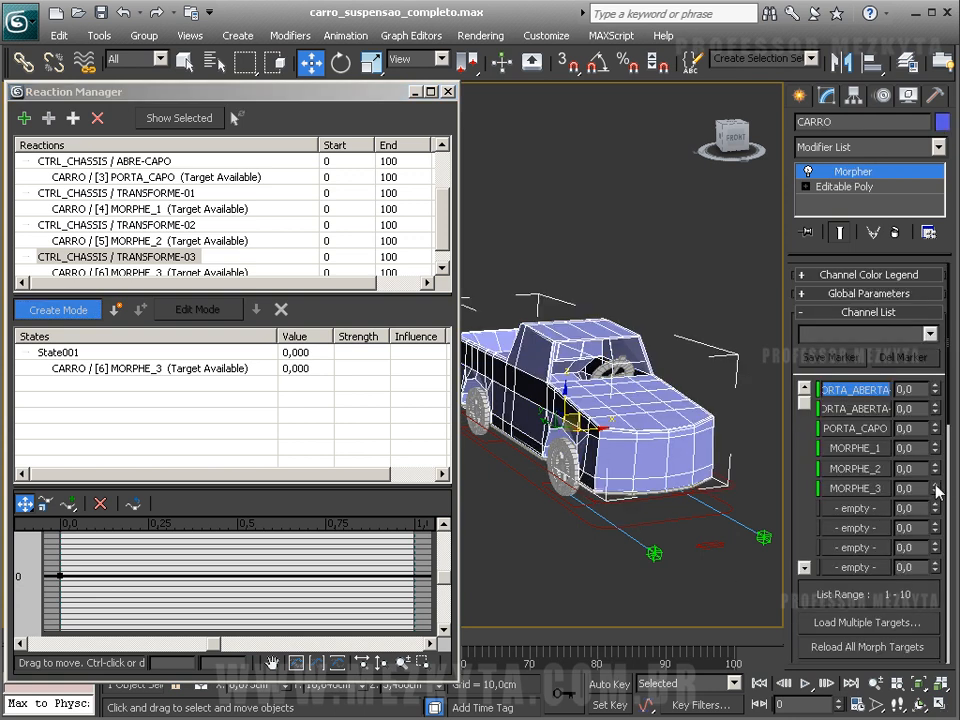
{"action": "left_click_drag", "start_coordinate": [935, 486], "coordinate": [935, 440]}
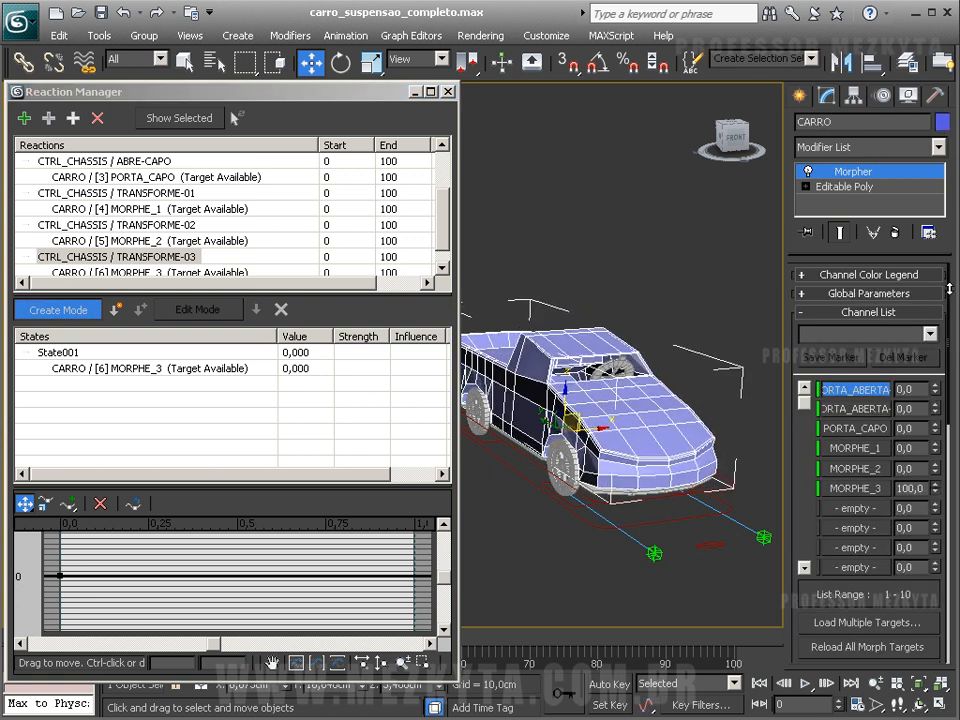
Record the TRANSFORME-03 reaction state, leave Create Mode, and return CTRL_CHASSIS's TRANSFORME-03 slider to its minimum.
{"action": "left_click", "coordinate": [115, 310]}
{"action": "left_click", "coordinate": [84, 319]}
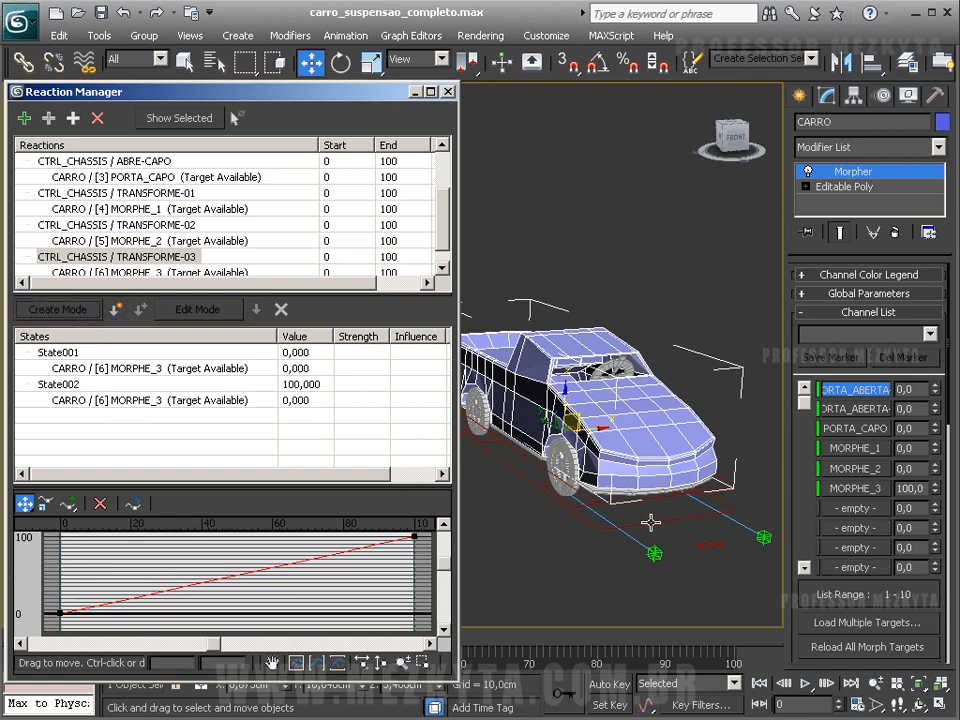
{"action": "left_click", "coordinate": [521, 455]}
{"action": "left_click_drag", "start_coordinate": [928, 632], "coordinate": [785, 627]}
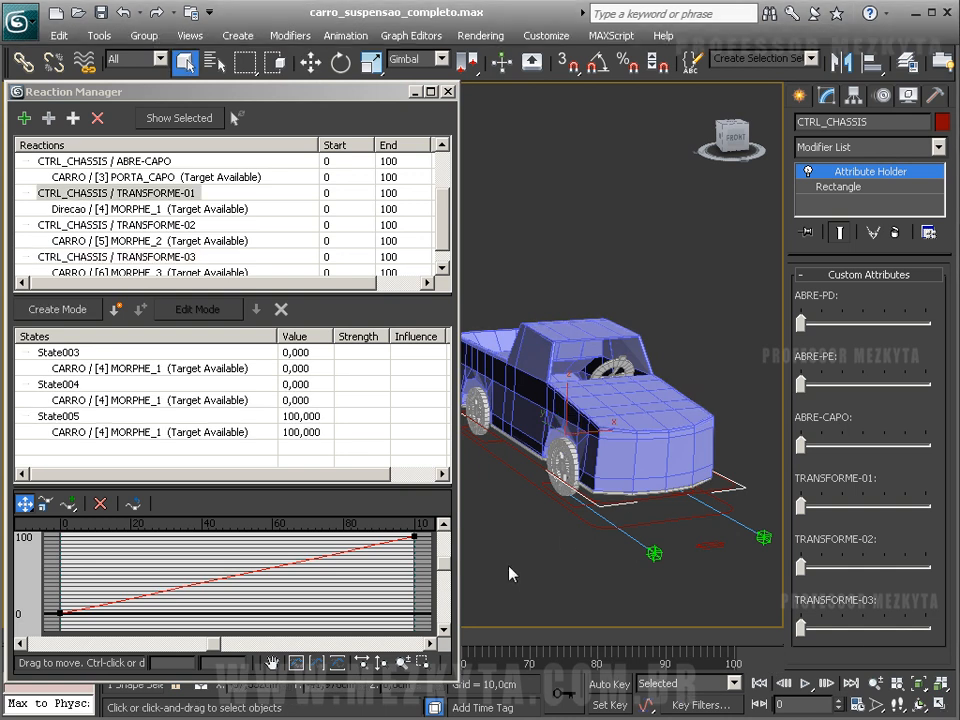
Close the Reaction Manager with the TRANSFORME-01 slider at its minimum, and open the Parameter Wire Dialog.
{"action": "mouse_move", "coordinate": [806, 510]}
{"action": "left_mouse_down"}
{"action": "mouse_move", "coordinate": [932, 508]}
{"action": "mouse_move", "coordinate": [800, 510]}
{"action": "left_mouse_up"}
{"action": "left_click", "coordinate": [448, 92]}
{"action": "left_click", "coordinate": [338, 38]}
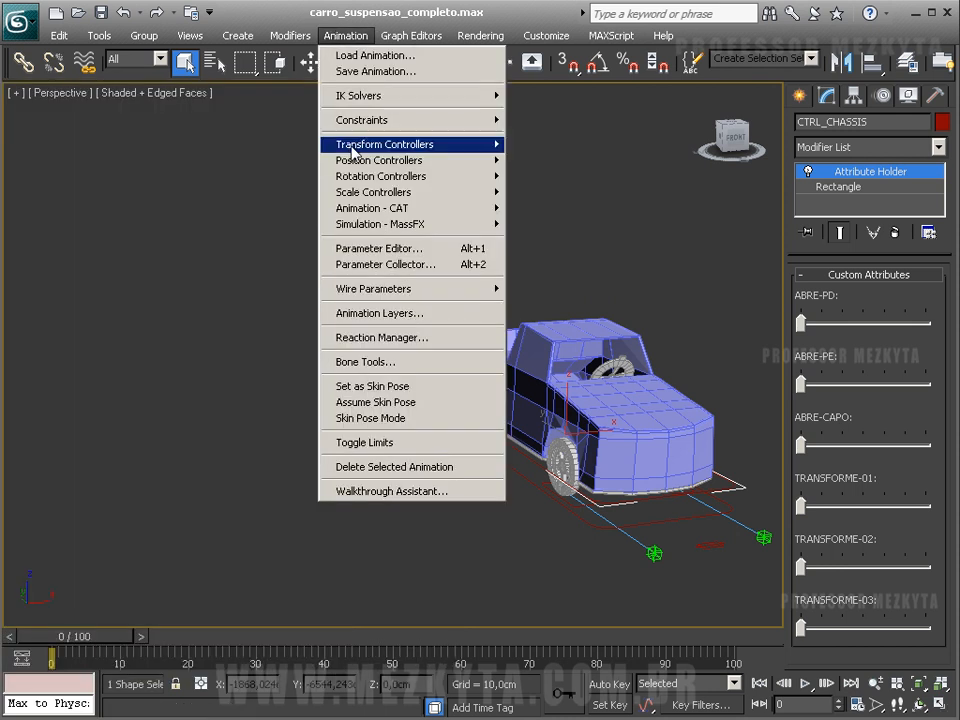
{"action": "mouse_move", "coordinate": [340, 289]}
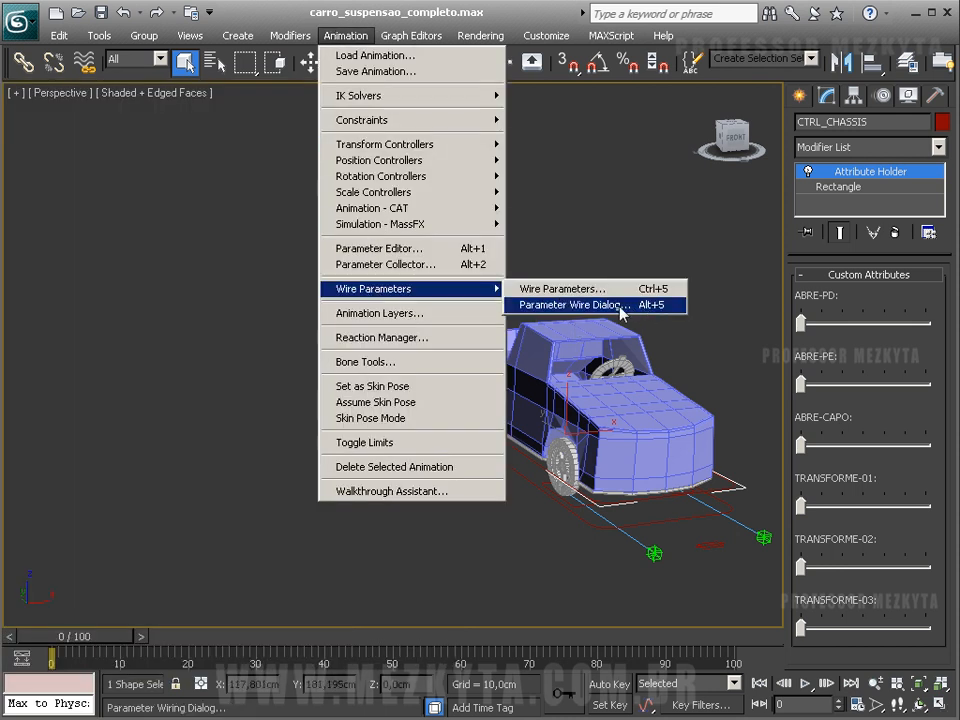
{"action": "left_click", "coordinate": [575, 305]}
Arrange the Parameter Wiring window beneath the truck, keeping the TRANSFORME-01 slider at its minimum.
{"action": "left_click_drag", "start_coordinate": [305, 407], "coordinate": [308, 33]}
{"action": "middle_click_drag", "start_coordinate": [312, 420], "coordinate": [326, 401], "text": "alt"}
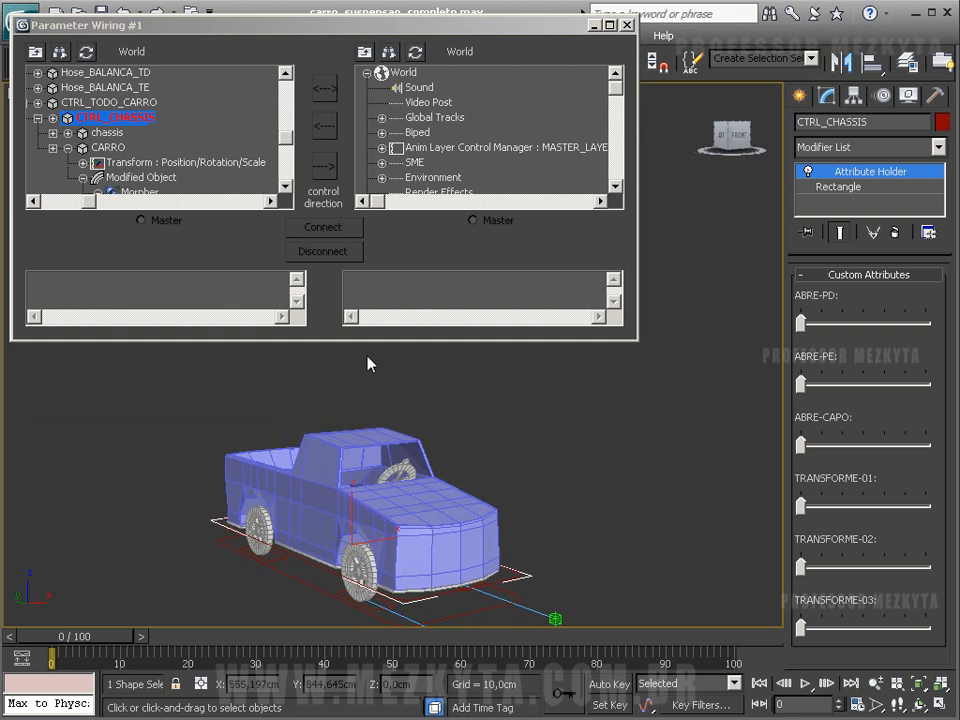
{"action": "middle_click_drag", "start_coordinate": [360, 515], "coordinate": [650, 431]}
{"action": "left_click_drag", "start_coordinate": [483, 28], "coordinate": [478, 398]}
{"action": "middle_click_drag", "start_coordinate": [729, 204], "coordinate": [605, 405]}
{"action": "left_click_drag", "start_coordinate": [801, 507], "coordinate": [626, 510]}
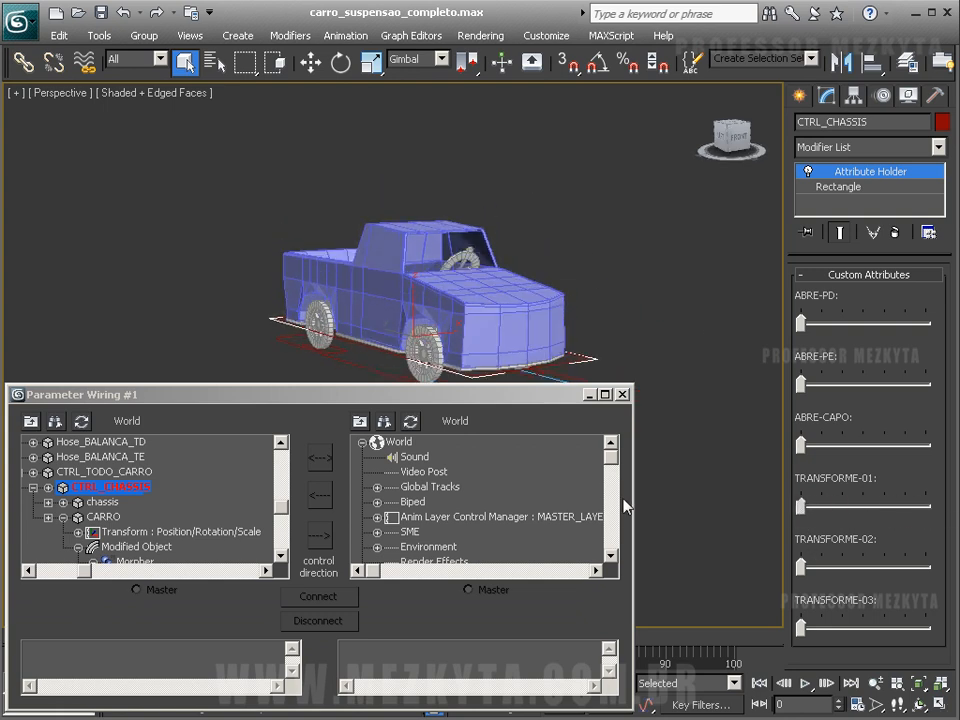
Unfreeze the Direção layer and select the Direcao steering wheel inside the truck cab.
{"action": "left_click", "coordinate": [907, 61]}
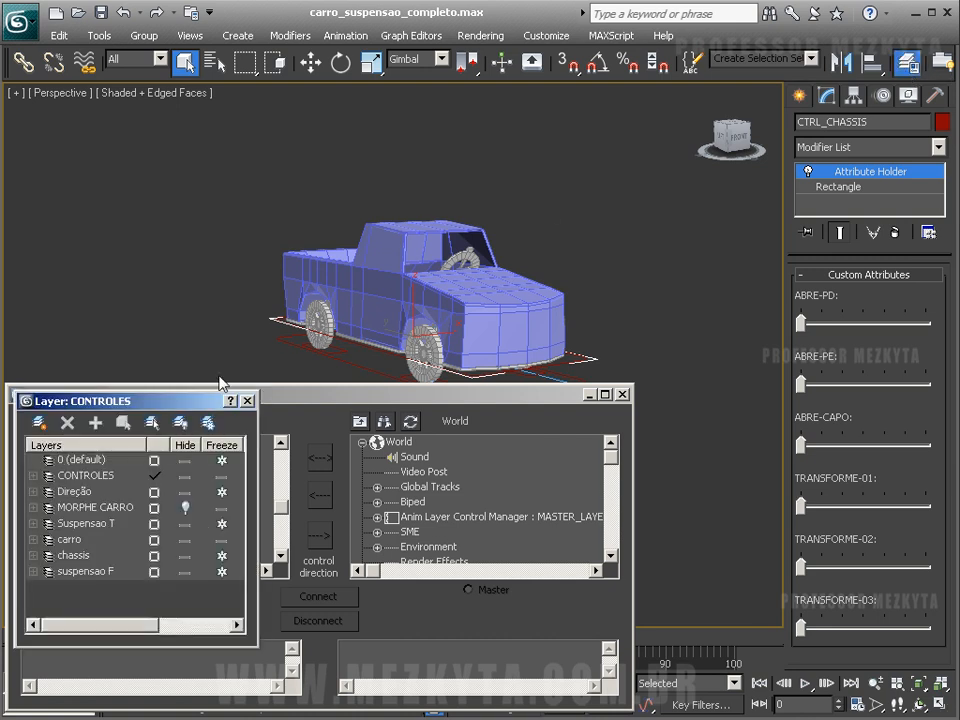
{"action": "left_click", "coordinate": [222, 492]}
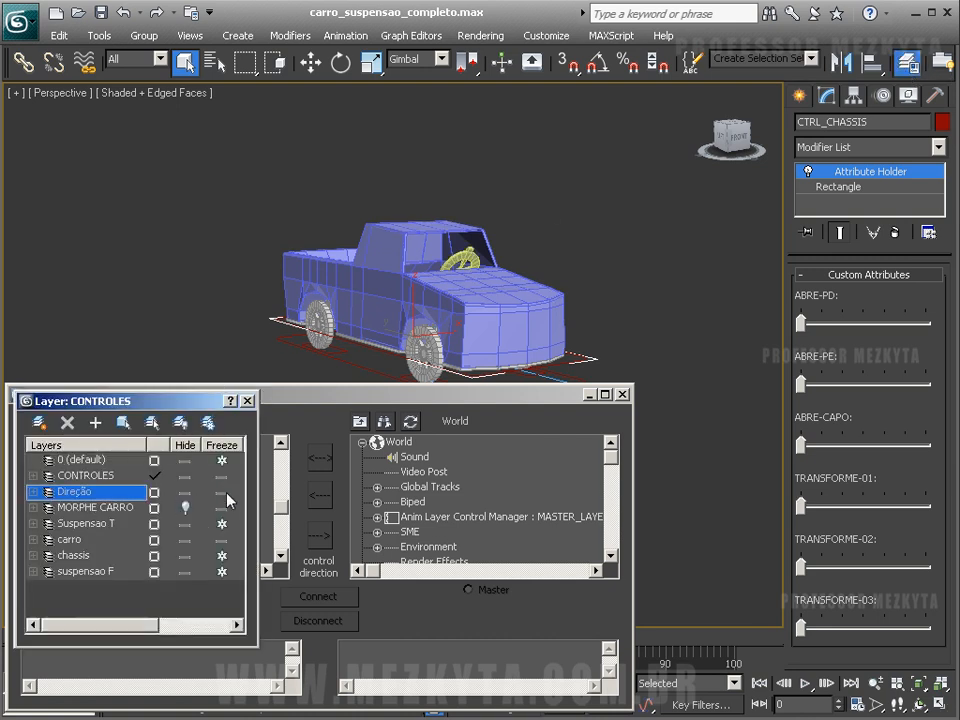
{"action": "left_click", "coordinate": [460, 300]}
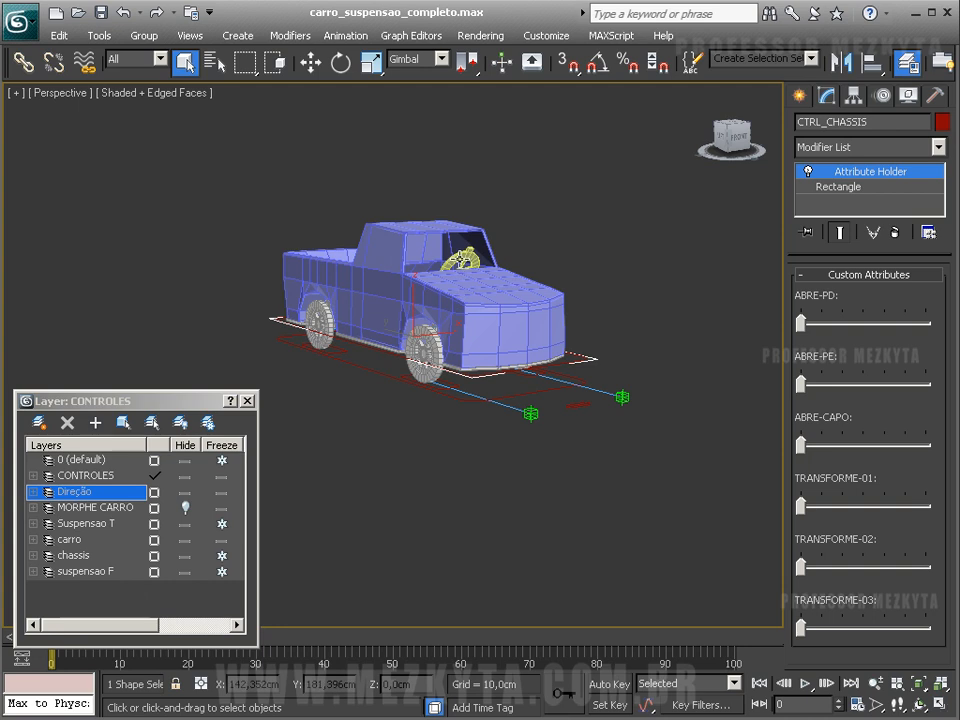
{"action": "left_click", "coordinate": [456, 262]}
Try moving the steering wheel along its Z axis using the Gimbal reference coordinate system.
{"action": "key", "text": "w"}
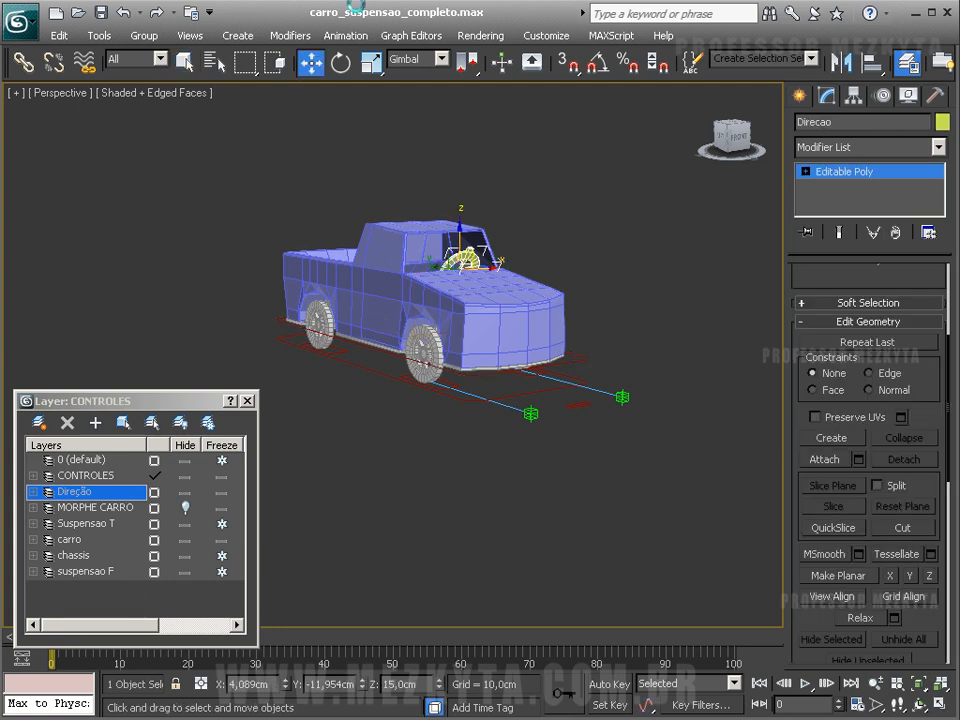
{"action": "left_click", "coordinate": [415, 58]}
{"action": "left_click", "coordinate": [413, 62]}
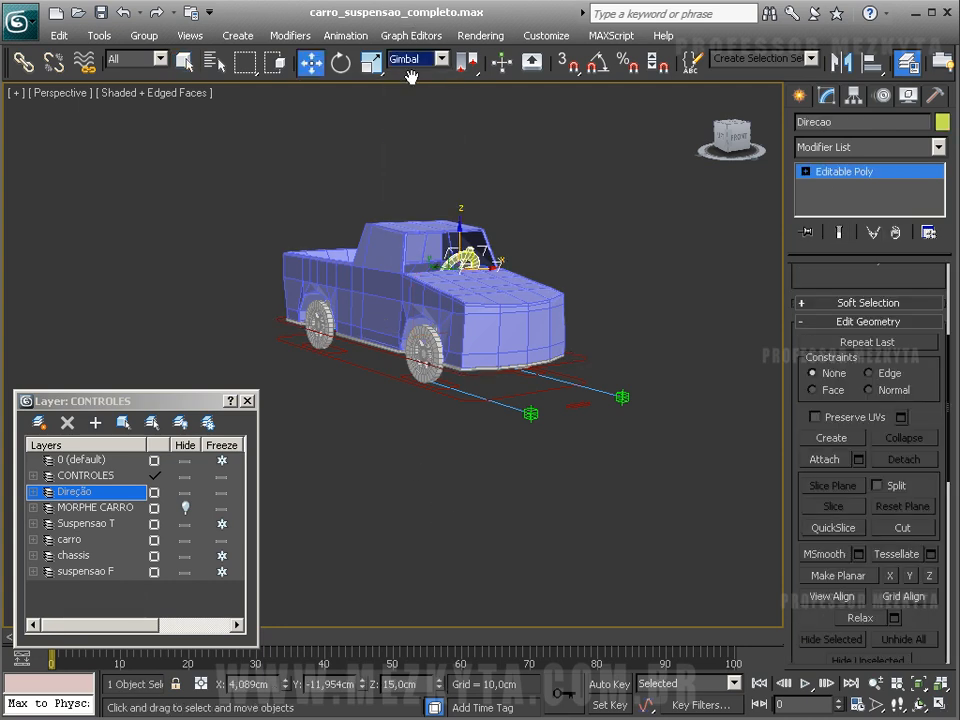
{"action": "mouse_move", "coordinate": [462, 226]}
{"action": "left_mouse_down"}
{"action": "mouse_move", "coordinate": [469, 87]}
{"action": "mouse_move", "coordinate": [472, 232]}
{"action": "mouse_move", "coordinate": [470, 125]}
{"action": "mouse_move", "coordinate": [479, 219]}
{"action": "left_mouse_up"}
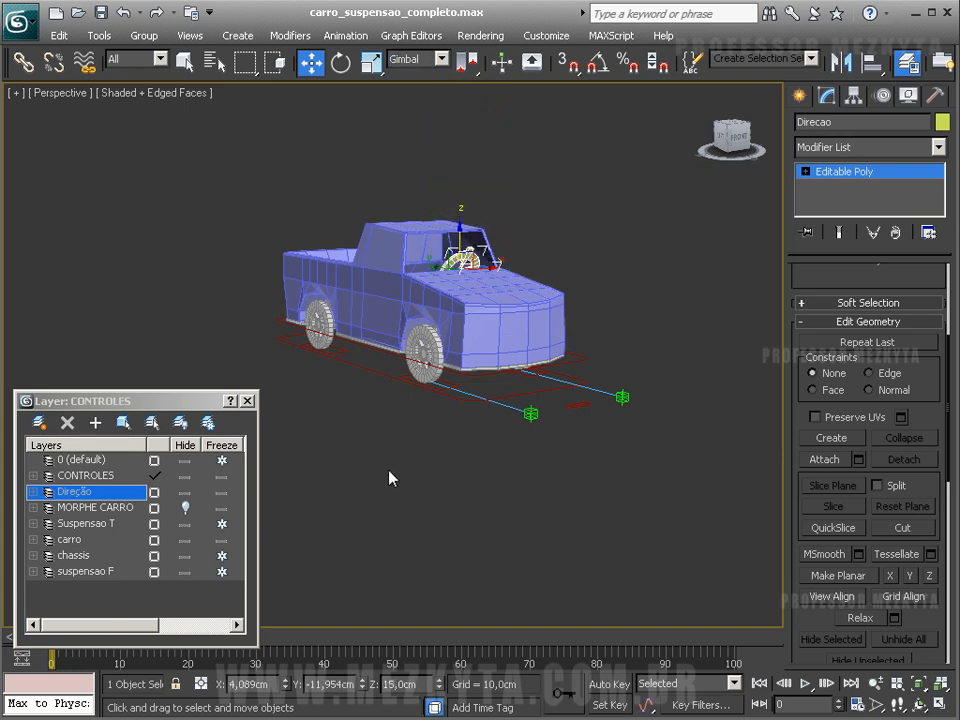
Reopen Parameter Wiring and pick Direcao's Z Position track under Zero Pos XYZ in the second parameter tree.
{"action": "key", "text": "alt+5"}
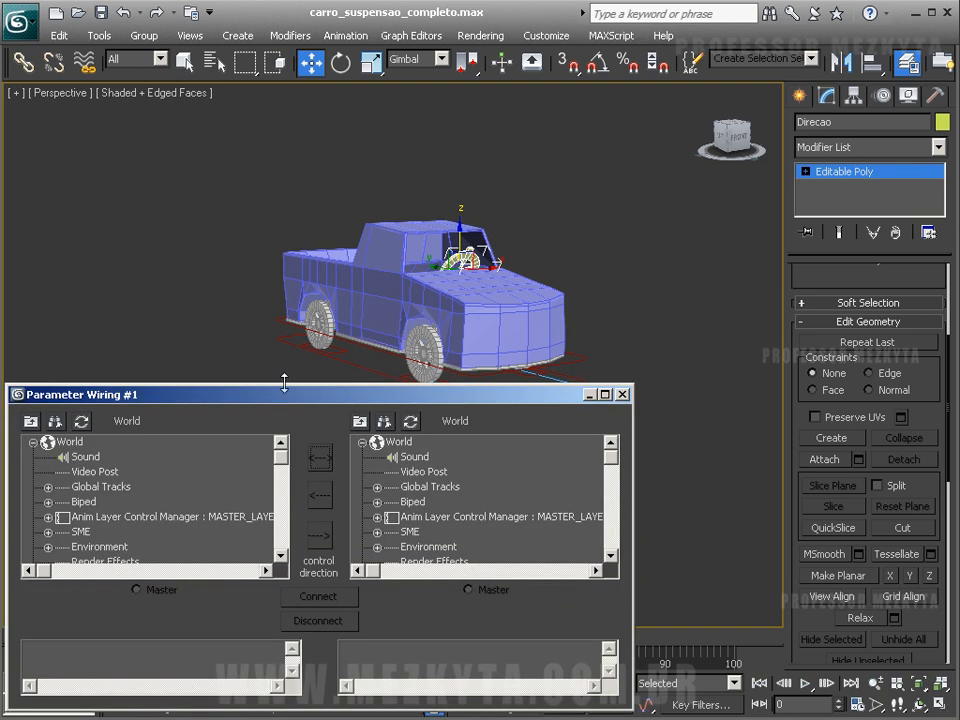
{"action": "left_click", "coordinate": [409, 424]}
{"action": "scroll", "coordinate": [395, 530], "scroll_direction": "down", "scroll_amount": 1}
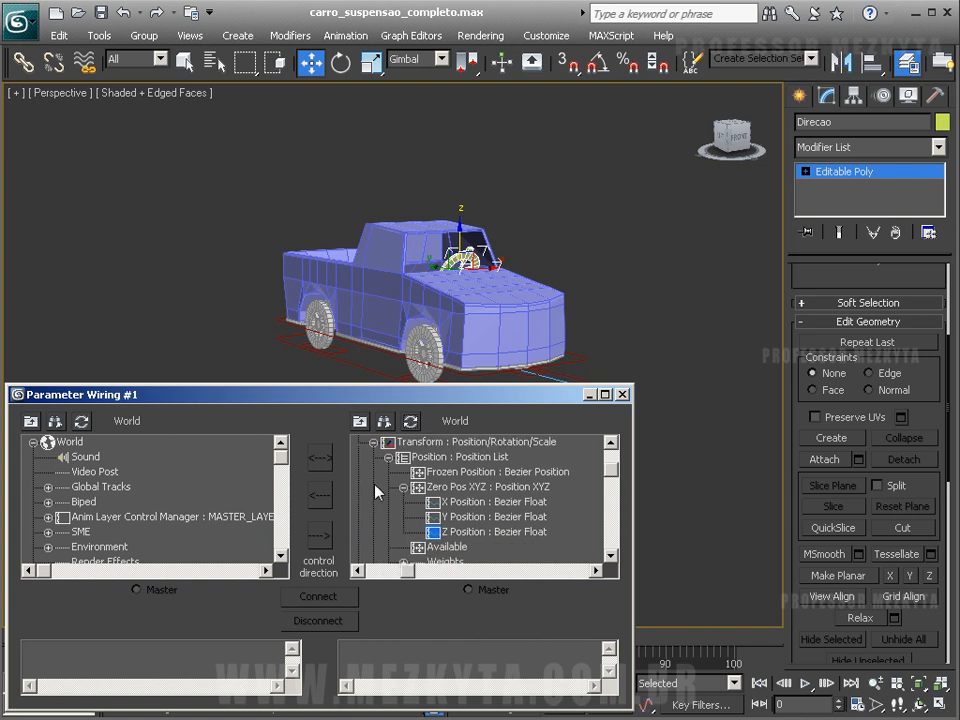
{"action": "left_click", "coordinate": [466, 518]}
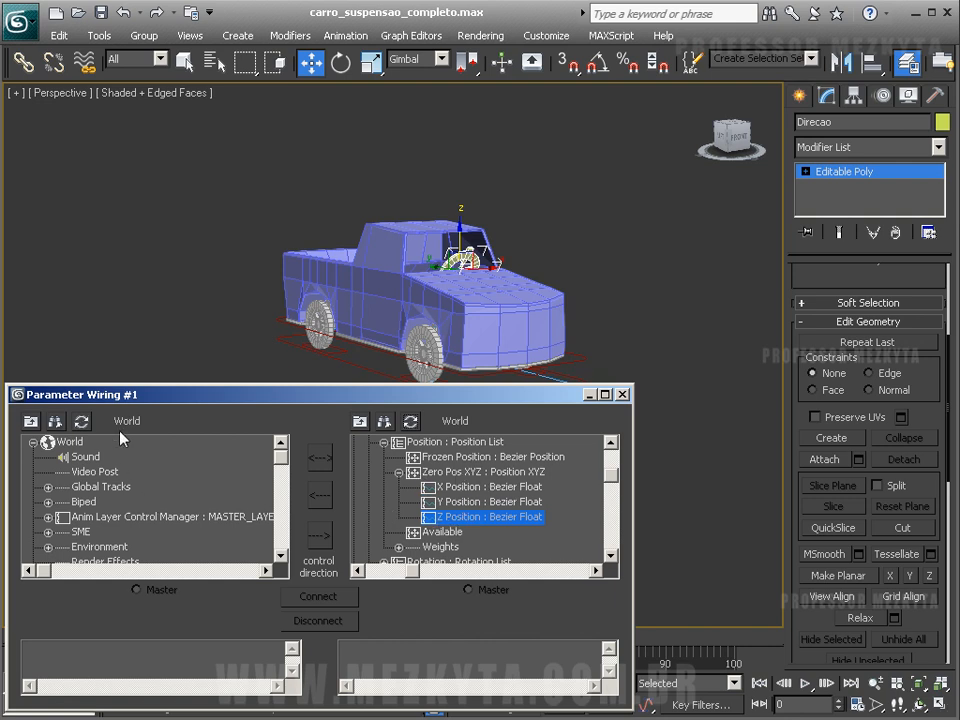
Select the CTRL_CHASSIS control, locate it in the first parameter tree and expand its Modified Object branch.
{"action": "left_click", "coordinate": [365, 347]}
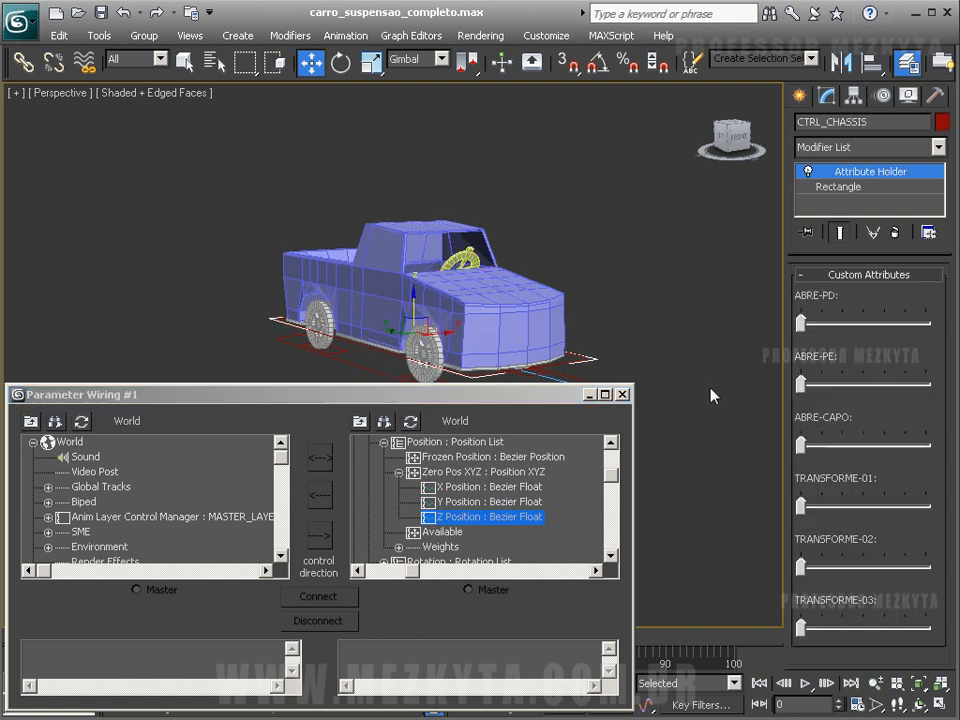
{"action": "left_click_drag", "start_coordinate": [801, 512], "coordinate": [885, 512]}
{"action": "right_click", "coordinate": [885, 512]}
{"action": "left_click", "coordinate": [81, 420]}
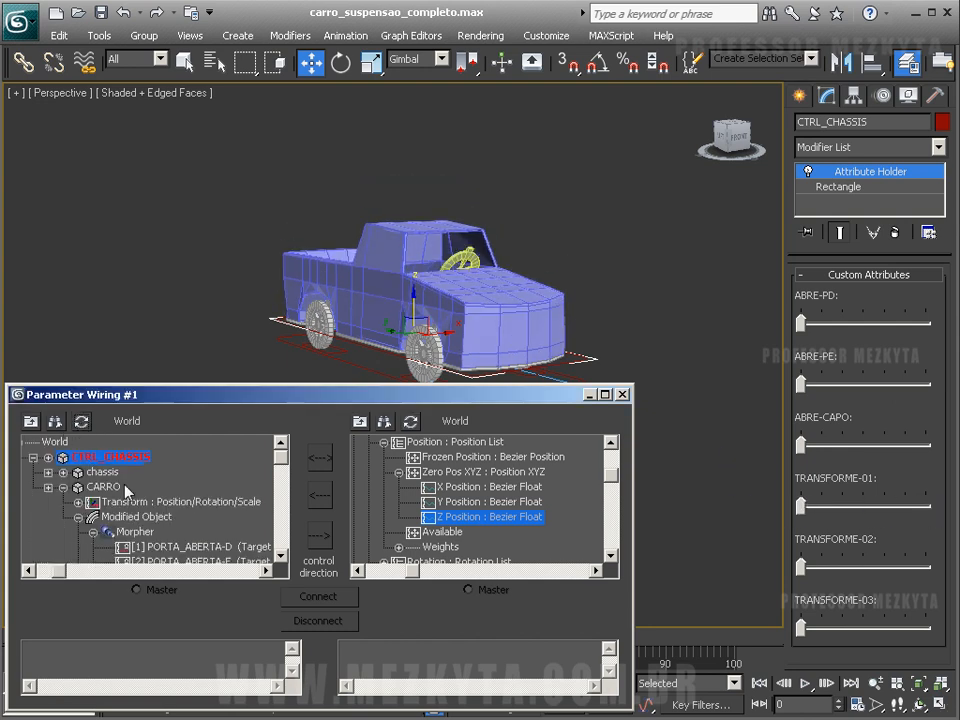
{"action": "left_click", "coordinate": [32, 457]}
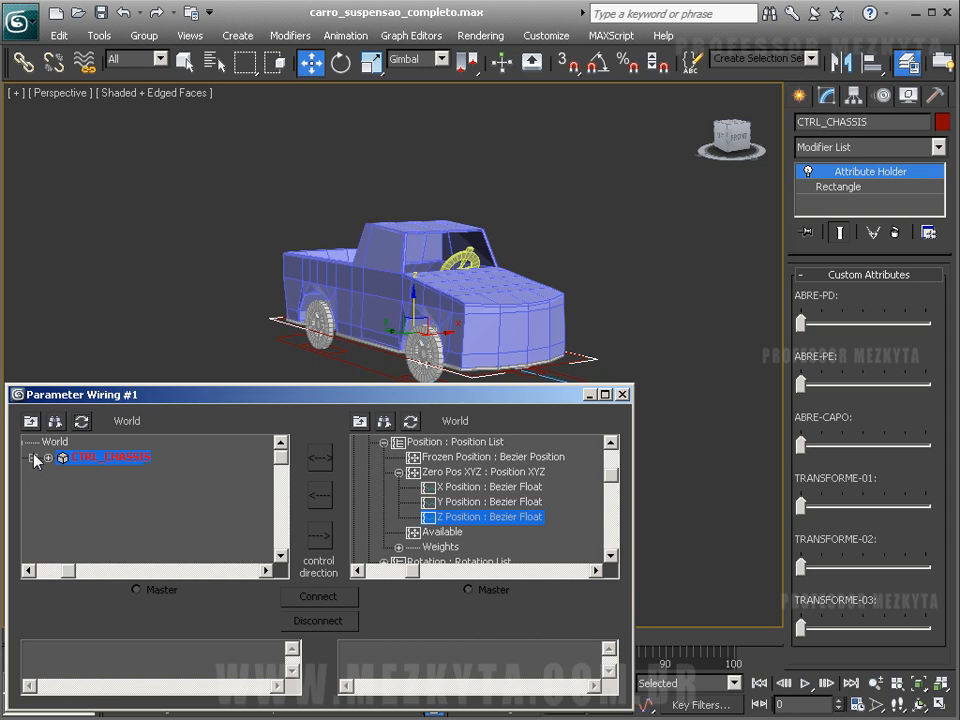
{"action": "left_click", "coordinate": [47, 457]}
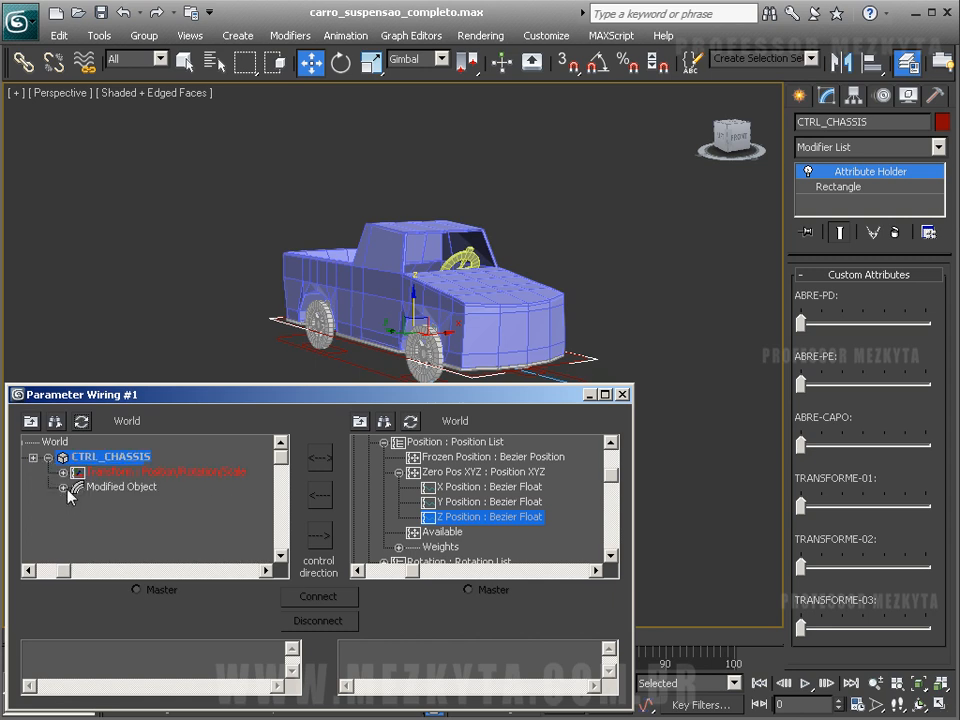
{"action": "left_click", "coordinate": [63, 487]}
Pick the TRANSFORME-01 track under Attribute Holder's Custom_Attributes as the parameter paired with Direcao's Z Position.
{"action": "scroll", "coordinate": [60, 480], "scroll_direction": "down", "scroll_amount": 2}
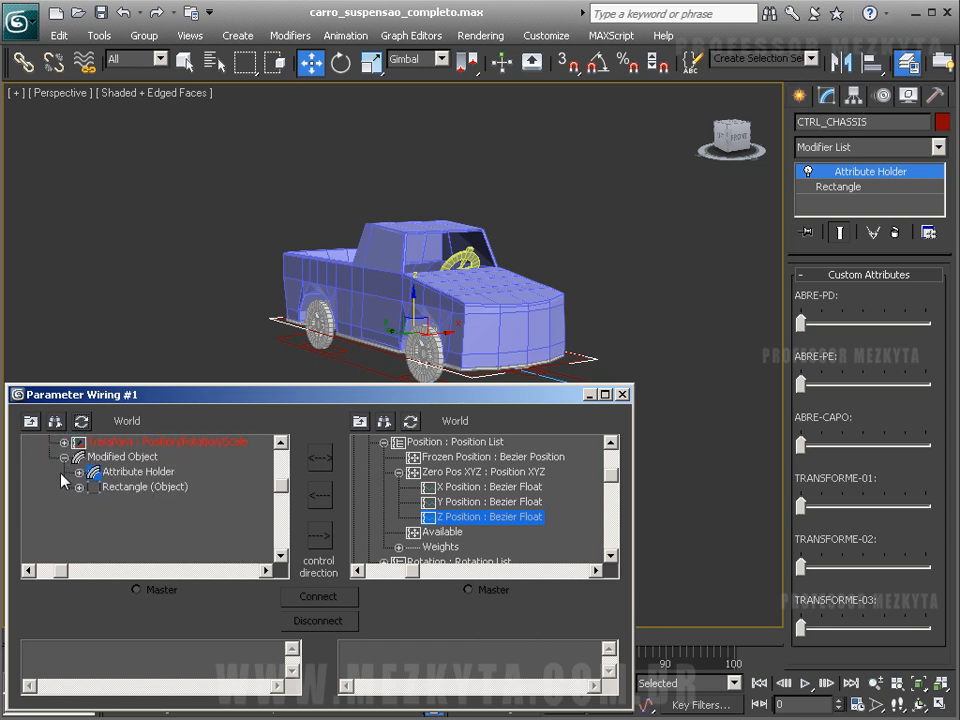
{"action": "left_click", "coordinate": [74, 471]}
{"action": "left_click", "coordinate": [89, 486]}
{"action": "scroll", "coordinate": [100, 510], "scroll_direction": "down", "scroll_amount": 1}
{"action": "left_click", "coordinate": [190, 535]}
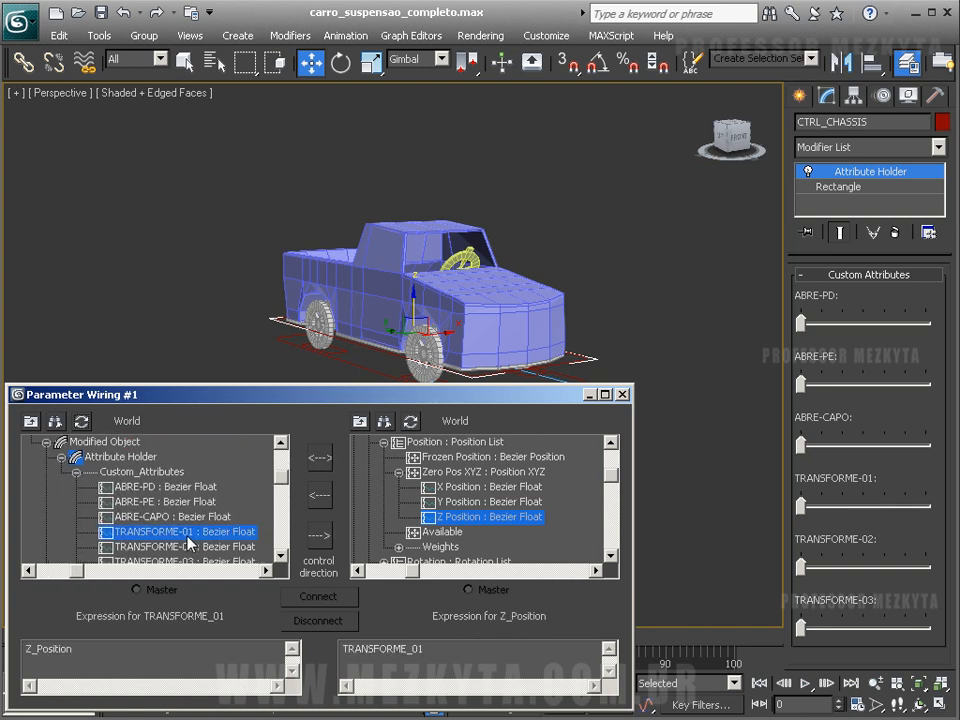
{"action": "mouse_move", "coordinate": [799, 508]}
{"action": "left_mouse_down"}
{"action": "mouse_move", "coordinate": [915, 508]}
{"action": "mouse_move", "coordinate": [797, 510]}
{"action": "left_mouse_up"}
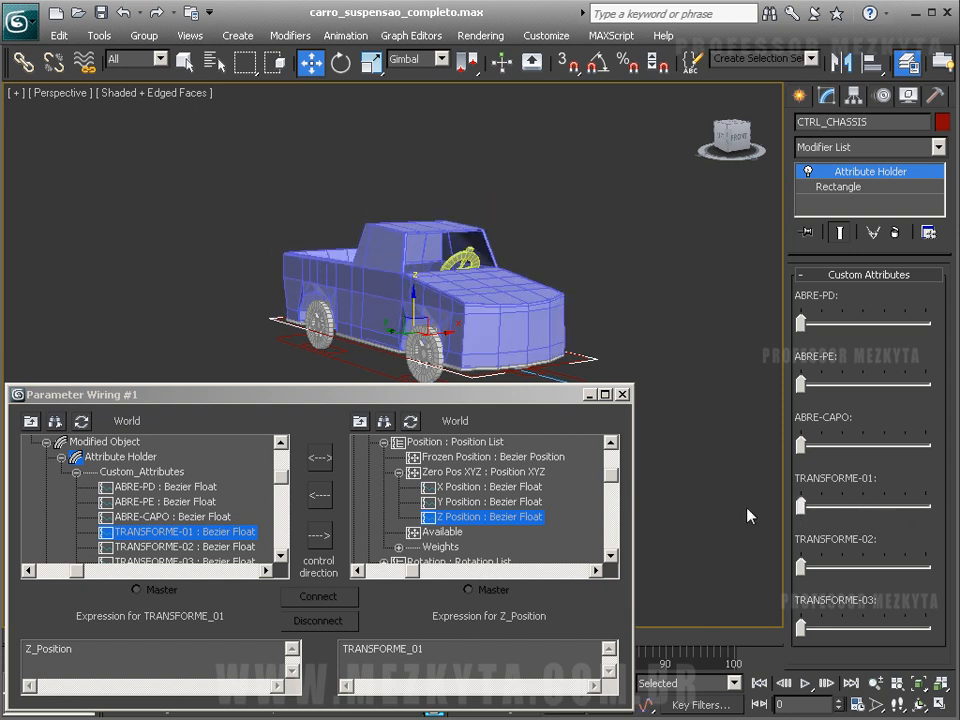
Assign a Float List controller to the steering wheel Direcao's Z Position track under Zero Pos XYZ.
{"action": "left_click", "coordinate": [460, 258]}
{"action": "scroll", "coordinate": [375, 461], "scroll_direction": "up", "scroll_amount": 2}
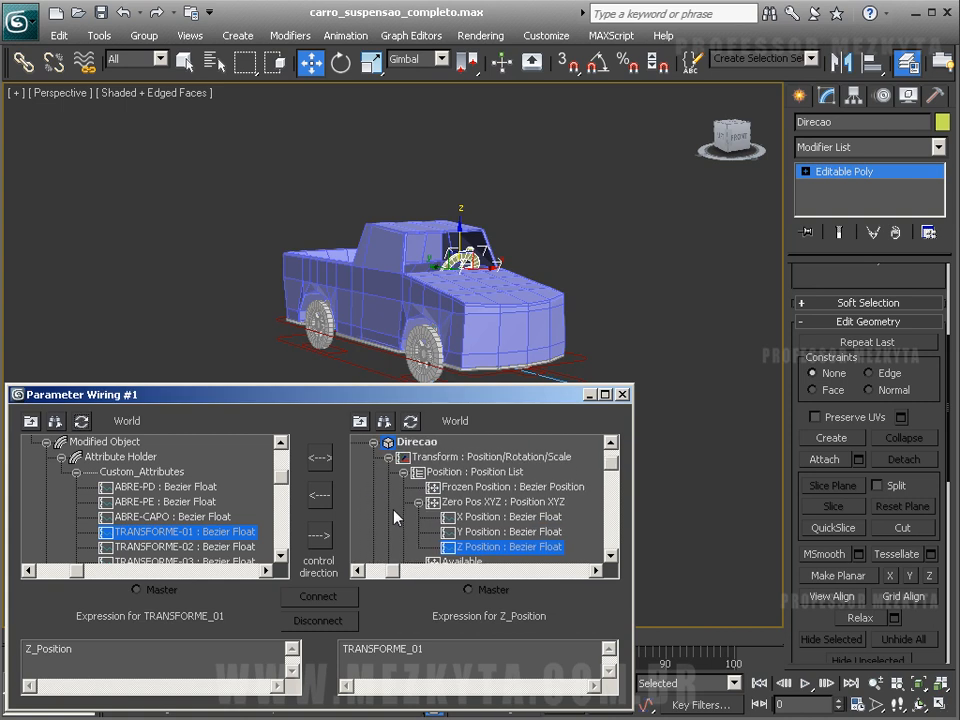
{"action": "scroll", "coordinate": [378, 485], "scroll_direction": "down", "scroll_amount": 1}
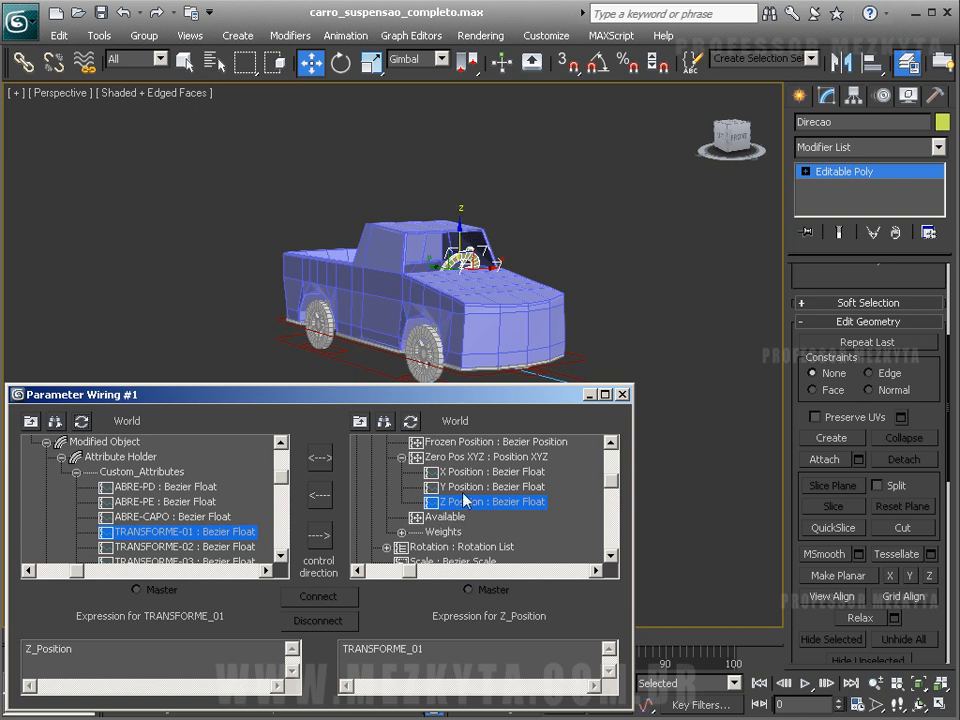
{"action": "left_click", "coordinate": [883, 96]}
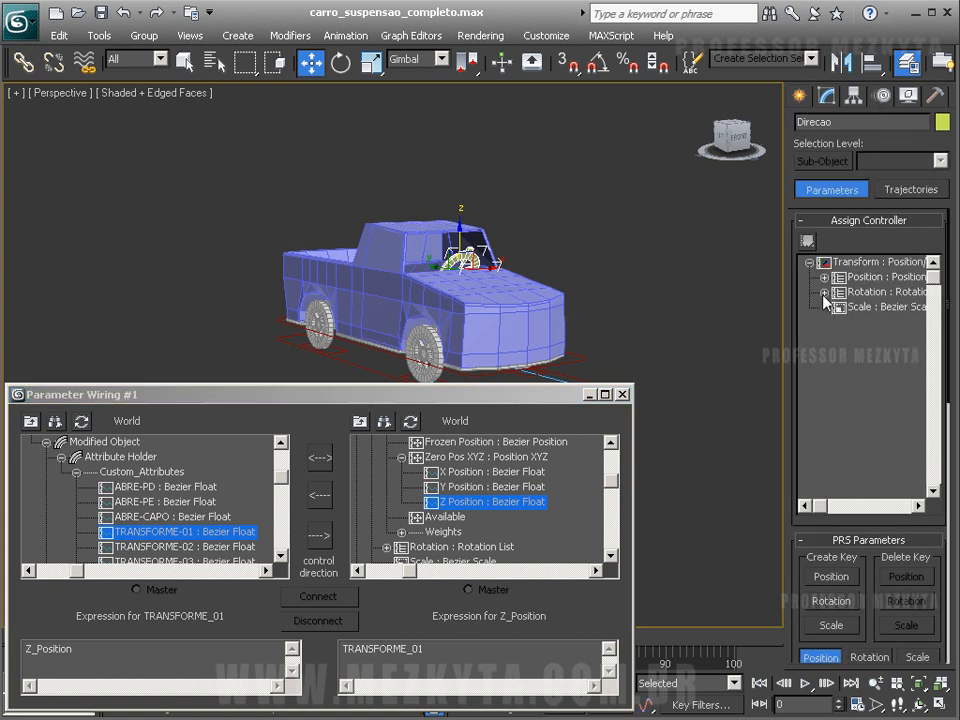
{"action": "left_click", "coordinate": [824, 277]}
{"action": "left_click", "coordinate": [839, 307]}
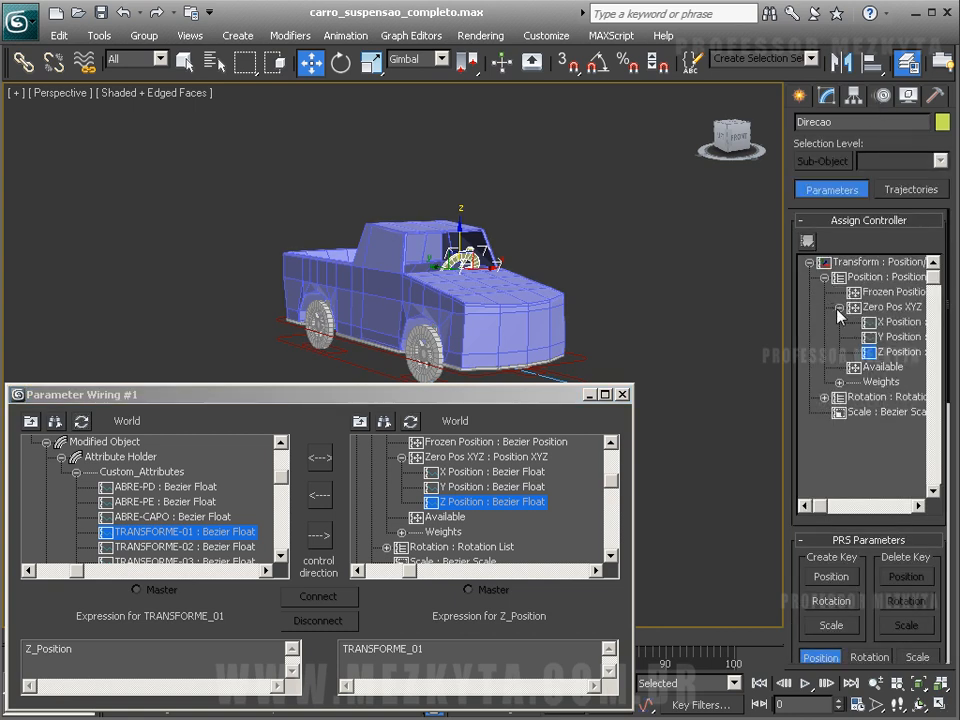
{"action": "left_click", "coordinate": [893, 352]}
{"action": "left_click", "coordinate": [807, 241]}
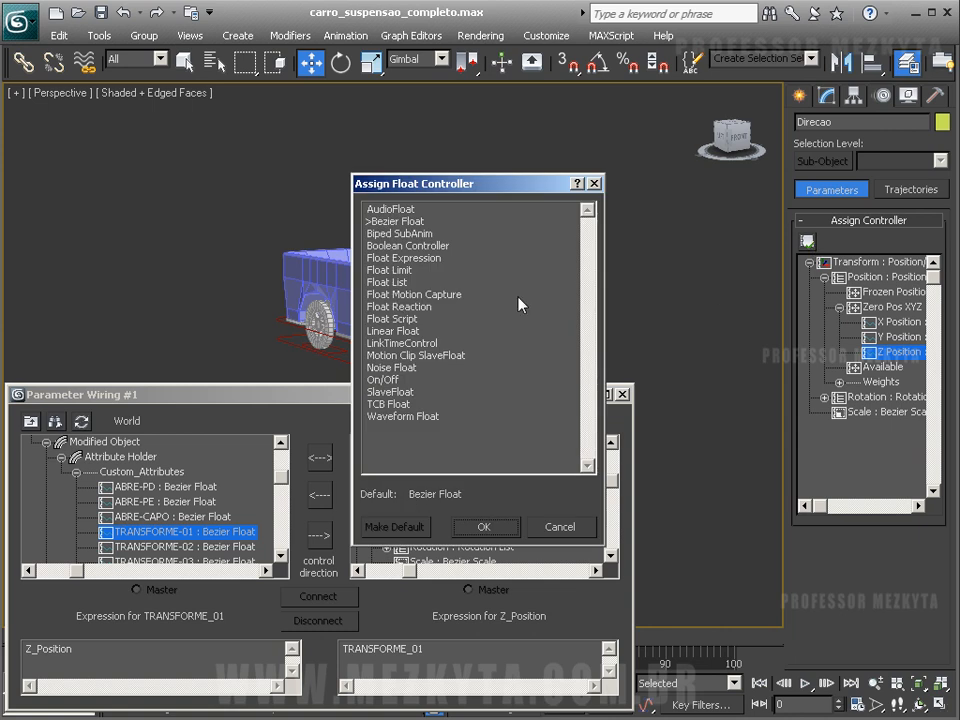
{"action": "left_click", "coordinate": [401, 283]}
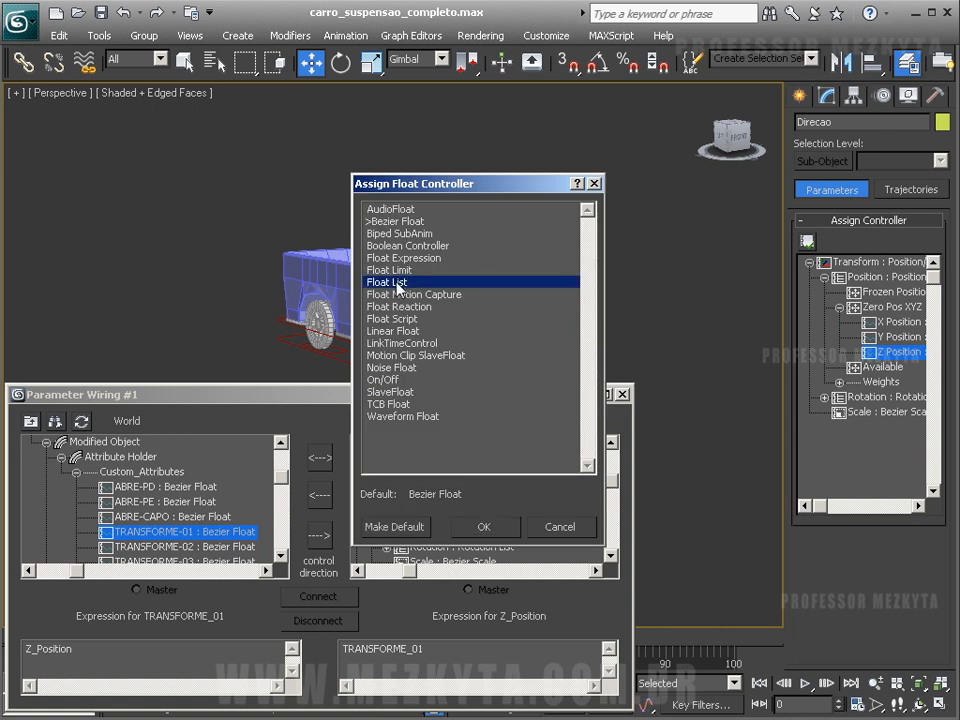
{"action": "double_click", "coordinate": [401, 283]}
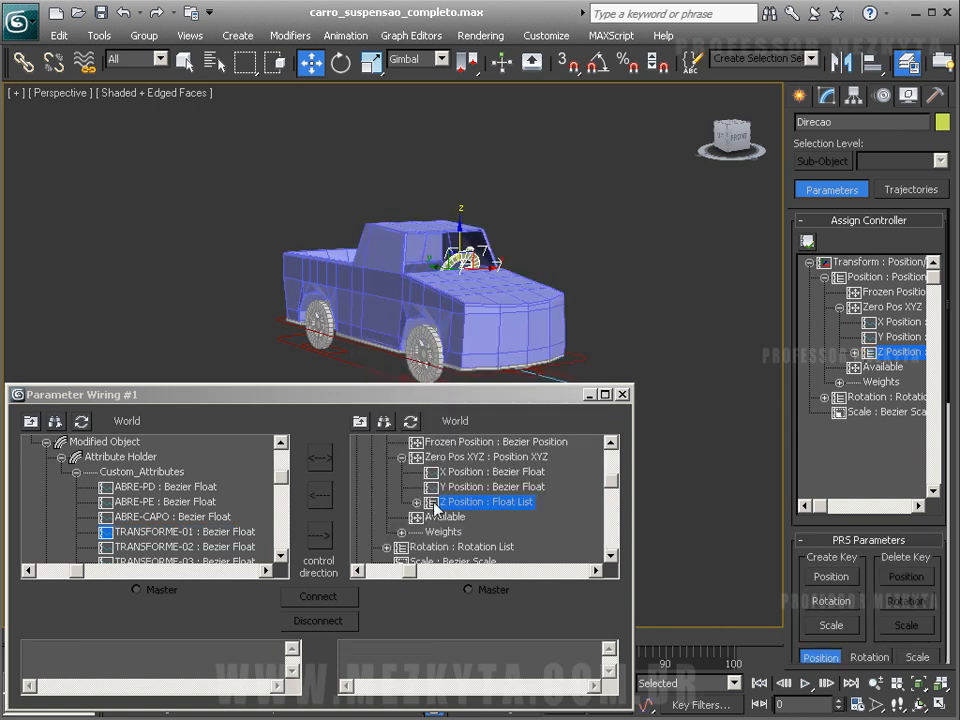
Wire CTRL_CHASSIS's TRANSFORME-01 one-way to the Available slot in Direcao's Z Position Float List.
{"action": "left_click", "coordinate": [415, 502]}
{"action": "left_click", "coordinate": [420, 533]}
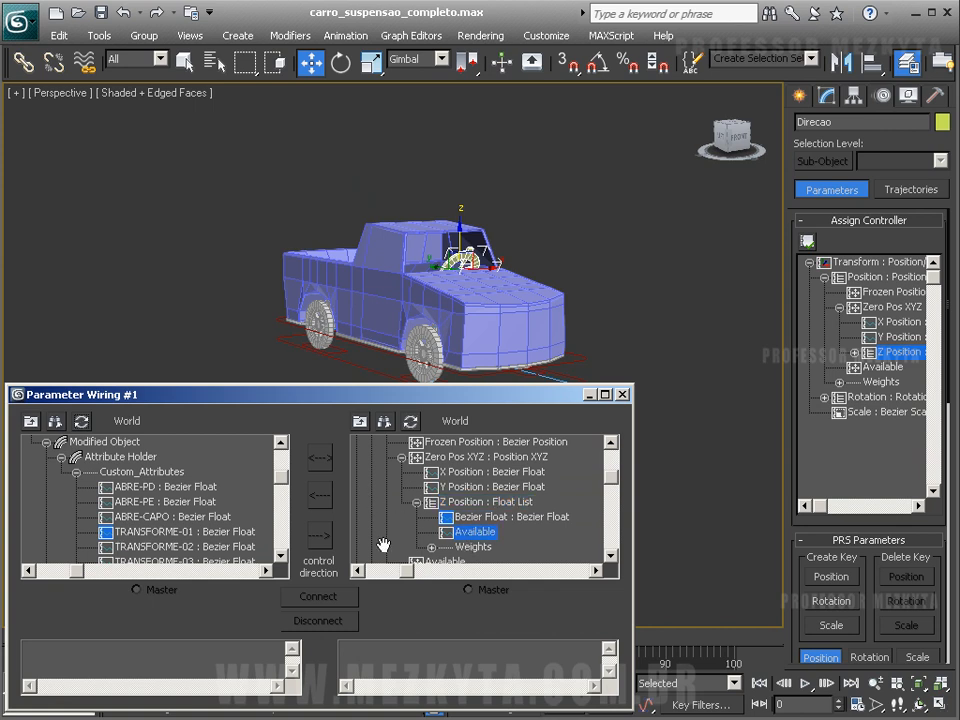
{"action": "left_click", "coordinate": [184, 549]}
{"action": "left_click", "coordinate": [185, 532]}
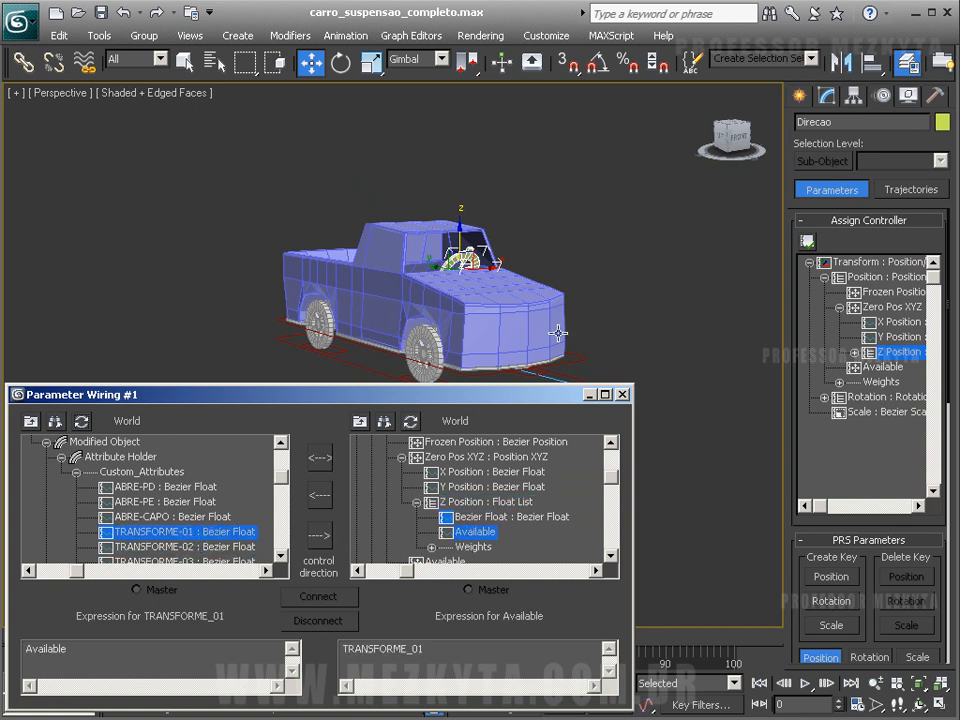
{"action": "left_click", "coordinate": [563, 368]}
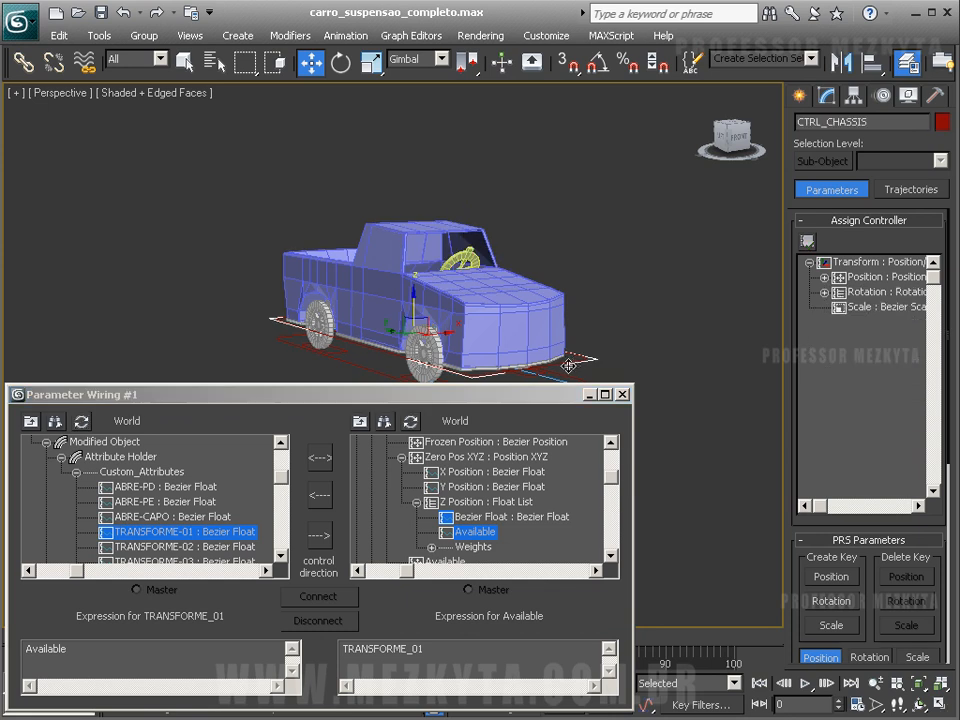
{"action": "left_click", "coordinate": [828, 96]}
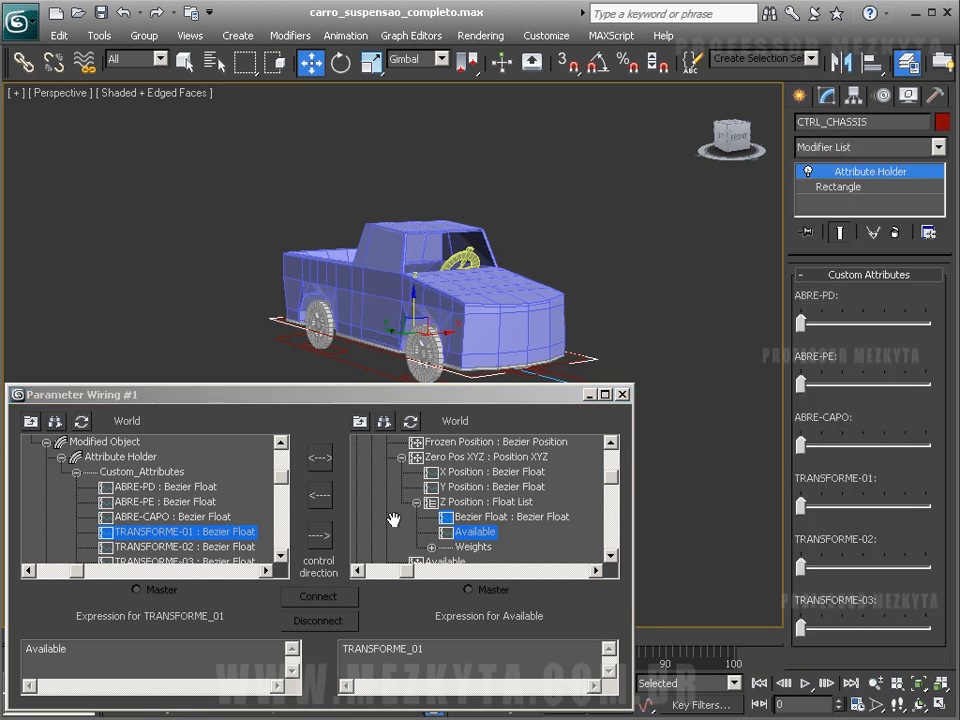
{"action": "left_click", "coordinate": [319, 537]}
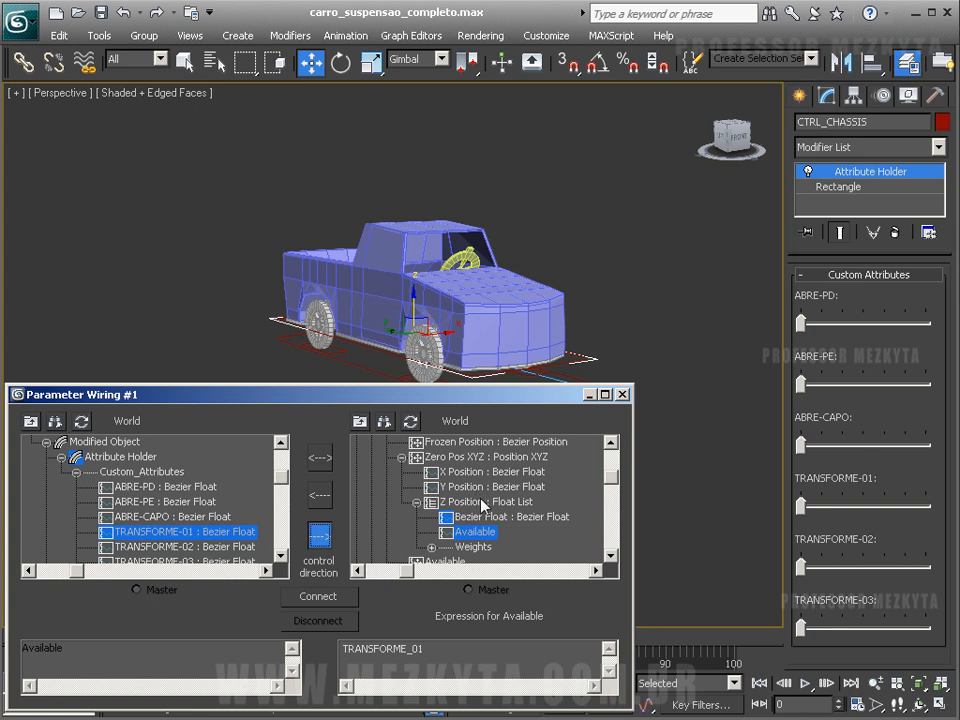
{"action": "left_click", "coordinate": [320, 597]}
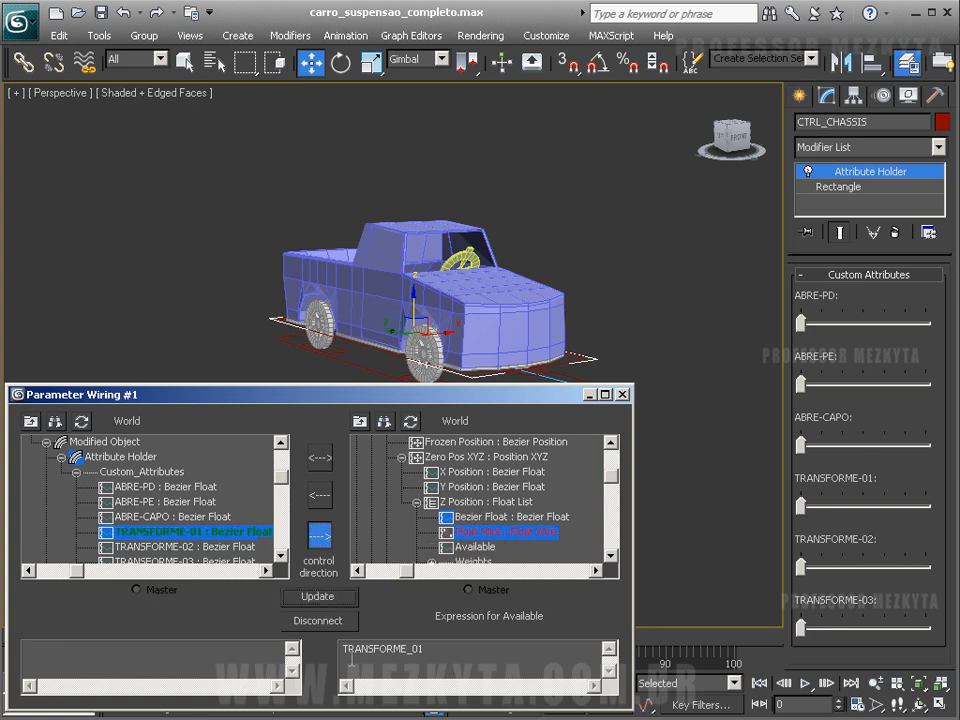
Set the wire expression to TRANSFORME_01/10, update the connection and test it with the TRANSFORME-01 slider at maximum.
{"action": "mouse_move", "coordinate": [797, 506]}
{"action": "left_mouse_down"}
{"action": "mouse_move", "coordinate": [887, 506]}
{"action": "mouse_move", "coordinate": [799, 506]}
{"action": "left_mouse_up"}
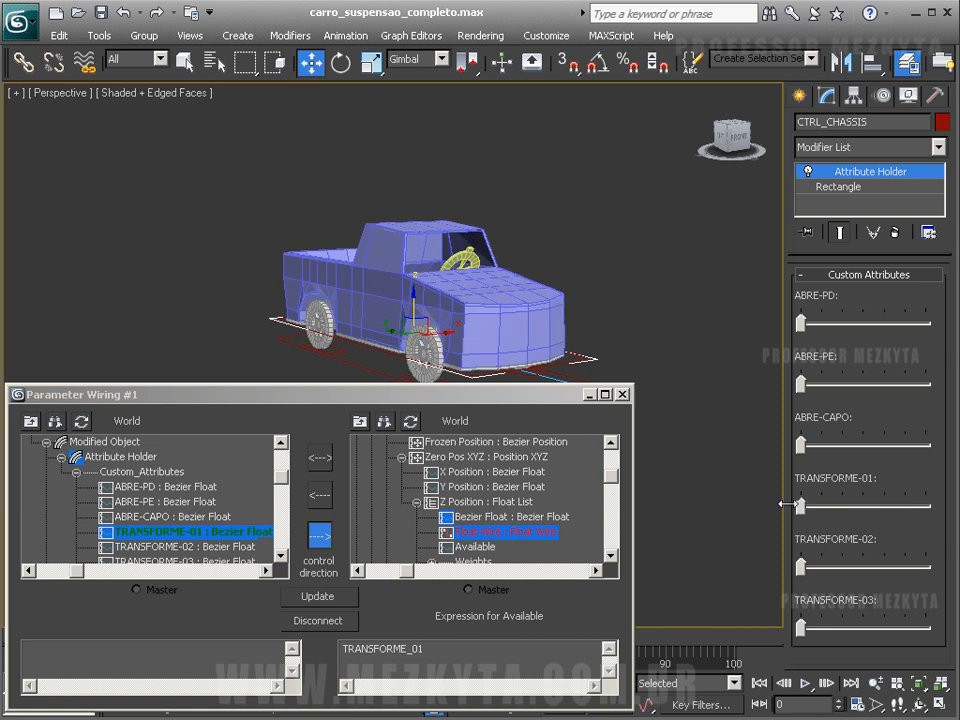
{"action": "left_click", "coordinate": [466, 652]}
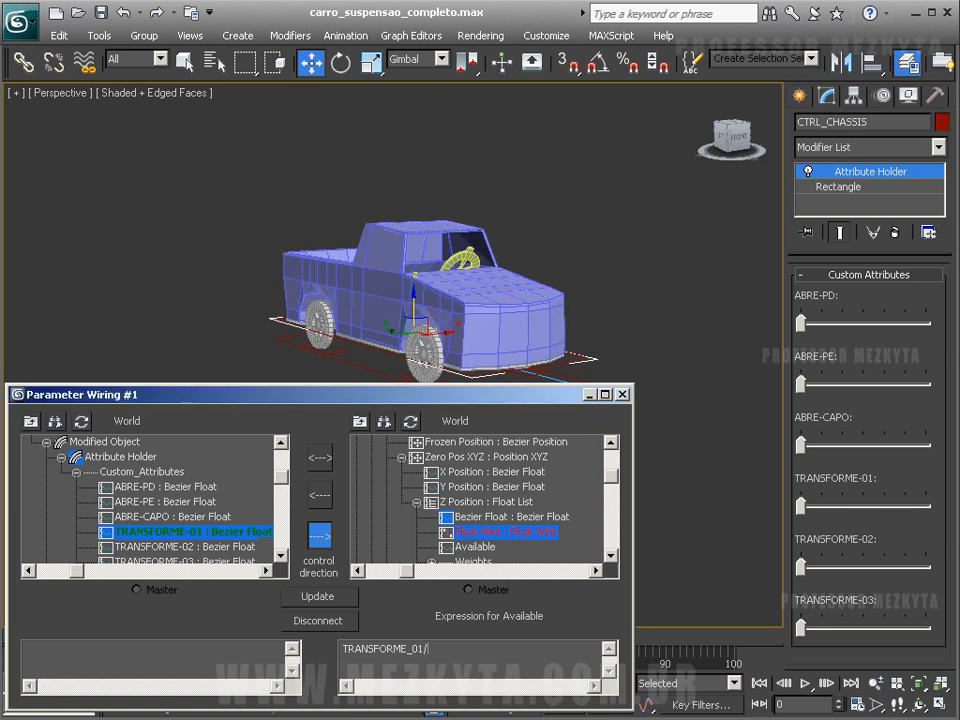
{"action": "left_click", "coordinate": [335, 599]}
{"action": "left_click_drag", "start_coordinate": [801, 506], "coordinate": [925, 506]}
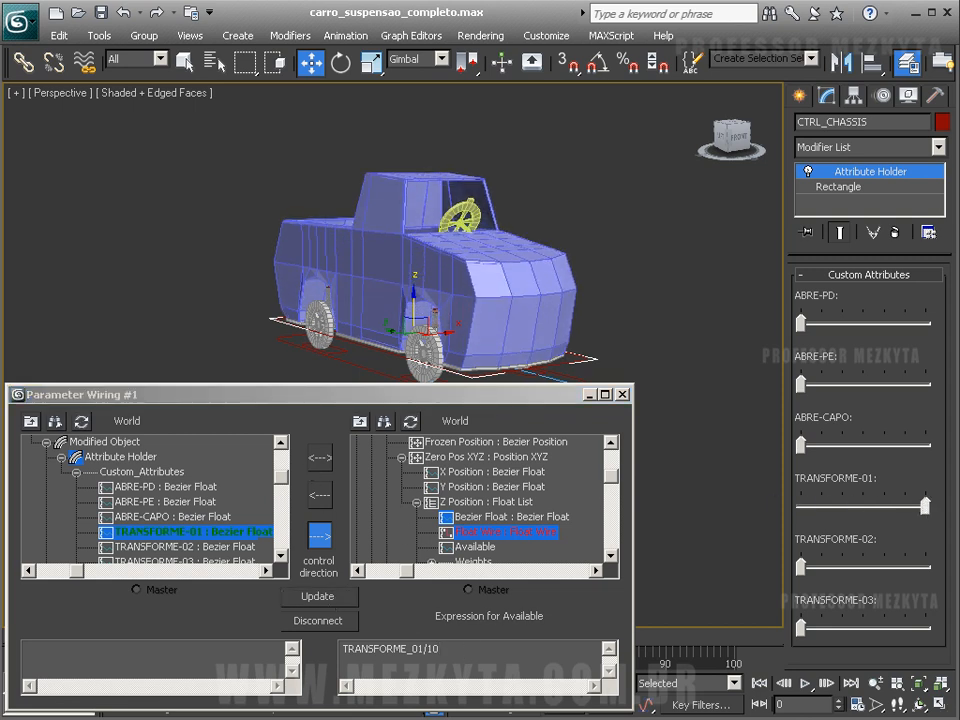
Change the wire expression to TRANSFORME_01/12 and update the connection, checking the wheel with TRANSFORME-01 at maximum.
{"action": "left_click", "coordinate": [436, 654]}
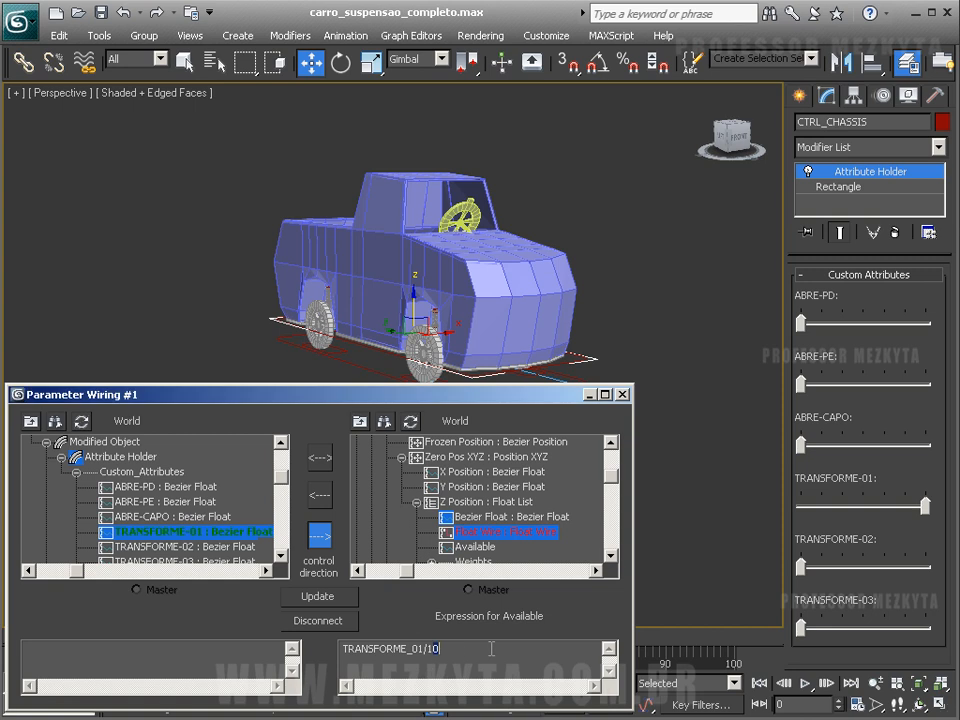
{"action": "left_click", "coordinate": [329, 599]}
{"action": "left_click_drag", "start_coordinate": [924, 508], "coordinate": [952, 508]}
Test the morphed body with TRANSFORME-02 at maximum and return the TRANSFORME-01 and TRANSFORME-02 sliders to zero.
{"action": "left_click_drag", "start_coordinate": [801, 567], "coordinate": [957, 570]}
{"action": "mouse_move", "coordinate": [805, 632]}
{"action": "left_mouse_down"}
{"action": "mouse_move", "coordinate": [948, 640]}
{"action": "mouse_move", "coordinate": [800, 630]}
{"action": "left_mouse_up"}
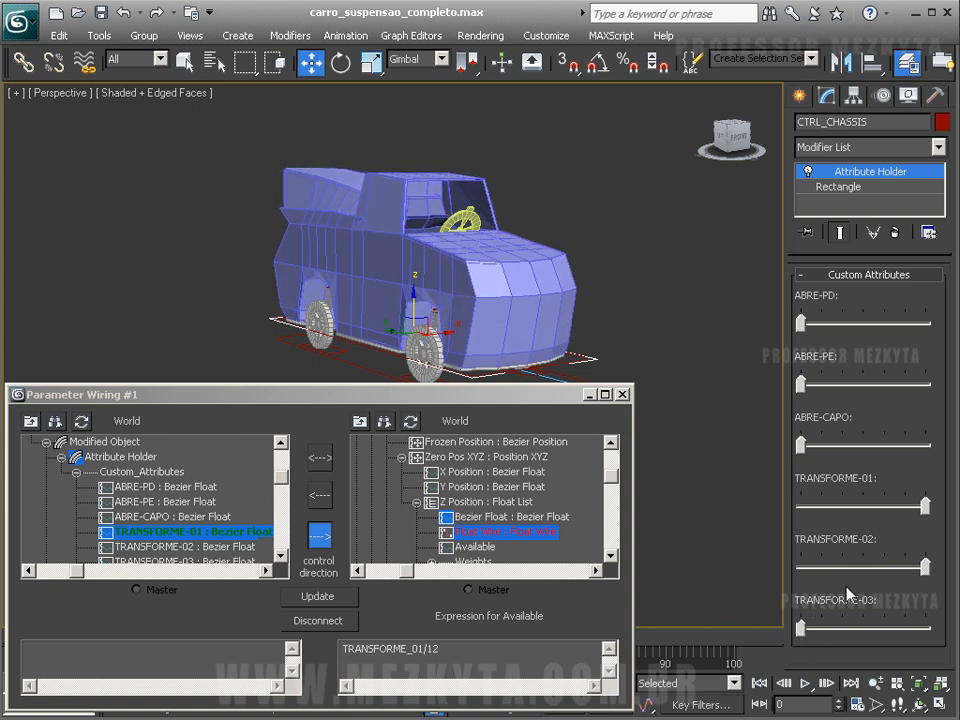
{"action": "left_click_drag", "start_coordinate": [924, 508], "coordinate": [800, 508]}
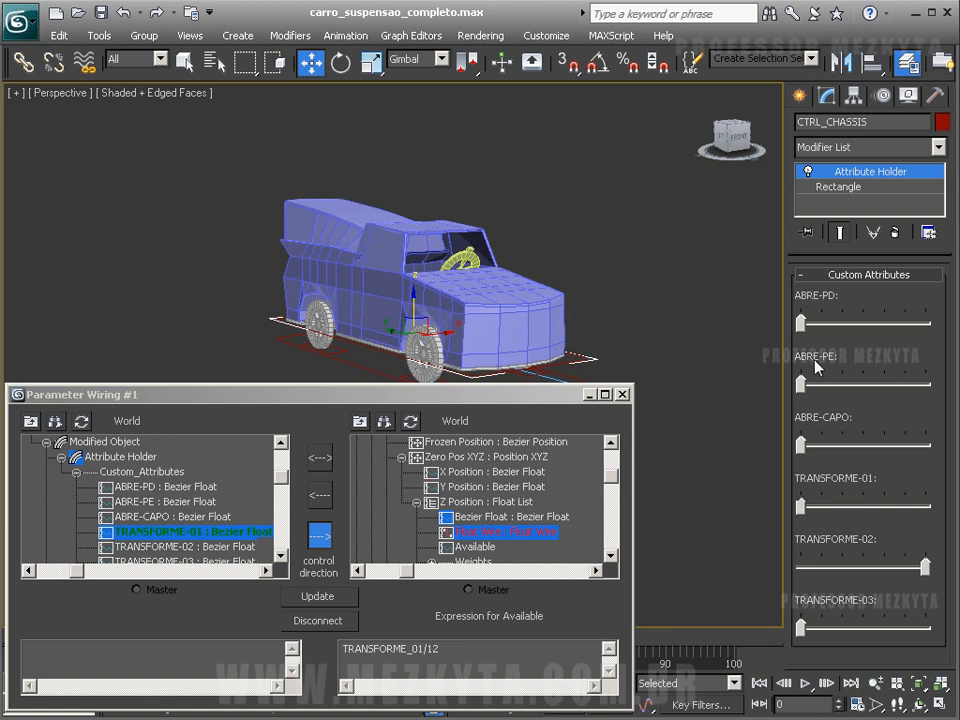
{"action": "left_click_drag", "start_coordinate": [803, 382], "coordinate": [765, 390]}
{"action": "left_click_drag", "start_coordinate": [927, 571], "coordinate": [766, 578]}
{"action": "mouse_move", "coordinate": [800, 508]}
{"action": "left_mouse_down"}
{"action": "mouse_move", "coordinate": [928, 508]}
{"action": "mouse_move", "coordinate": [797, 508]}
{"action": "left_mouse_up"}
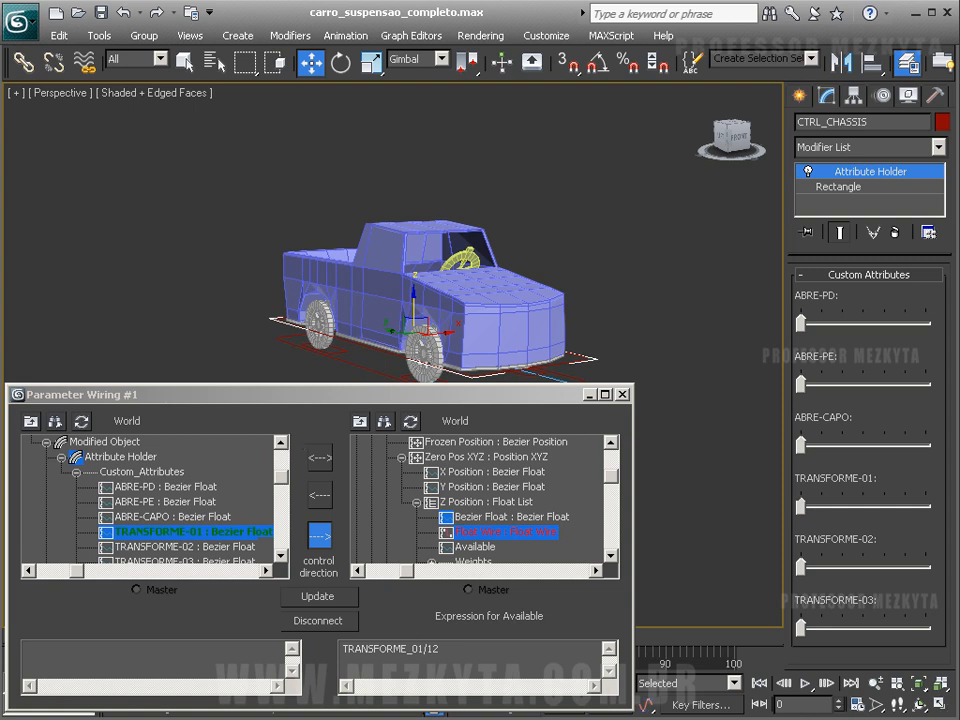
Close Parameter Wiring and select the CTRL_RODAS control in front of the truck.
{"action": "left_click", "coordinate": [622, 394]}
{"action": "middle_click_drag", "start_coordinate": [621, 394], "coordinate": [583, 408], "text": "alt"}
{"action": "middle_click_drag", "start_coordinate": [568, 399], "coordinate": [619, 540]}
{"action": "scroll", "coordinate": [499, 388], "scroll_direction": "up", "scroll_amount": 3}
{"action": "left_click", "coordinate": [536, 477]}
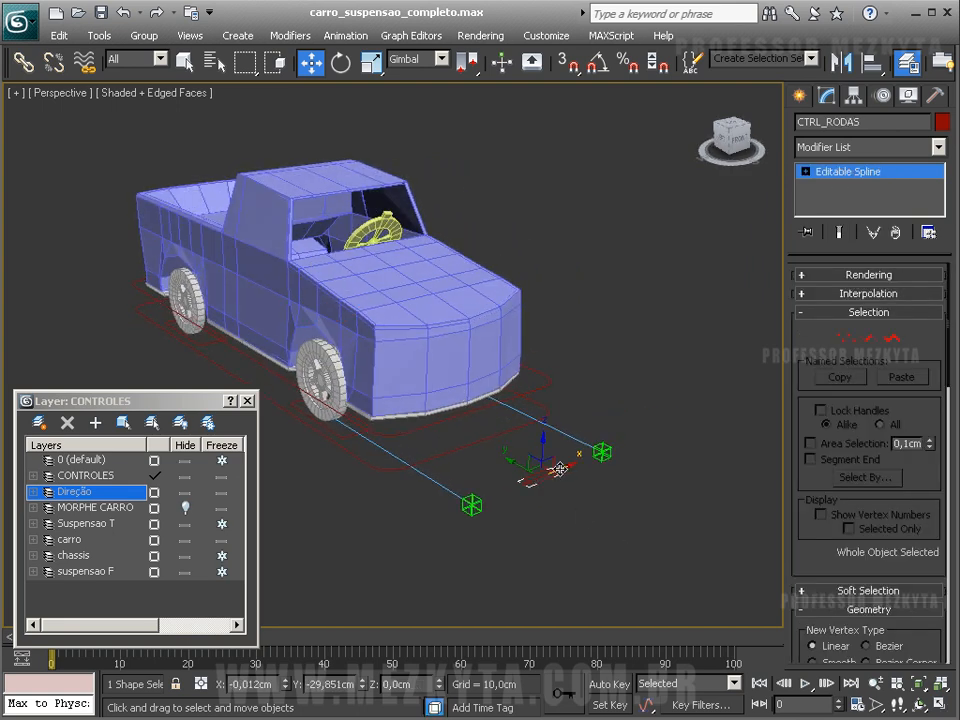
Try moving CTRL_RODAS freely on the ground to check how the front wheels react, cancelling each move.
{"action": "left_click_drag", "start_coordinate": [536, 477], "coordinate": [632, 532]}
{"action": "right_click", "coordinate": [632, 532]}
{"action": "left_click_drag", "start_coordinate": [560, 490], "coordinate": [539, 547]}
{"action": "right_click", "coordinate": [539, 547]}
Lock CTRL_RODAS's movement along the Y and Z axes in its Link Info settings.
{"action": "left_click", "coordinate": [856, 98]}
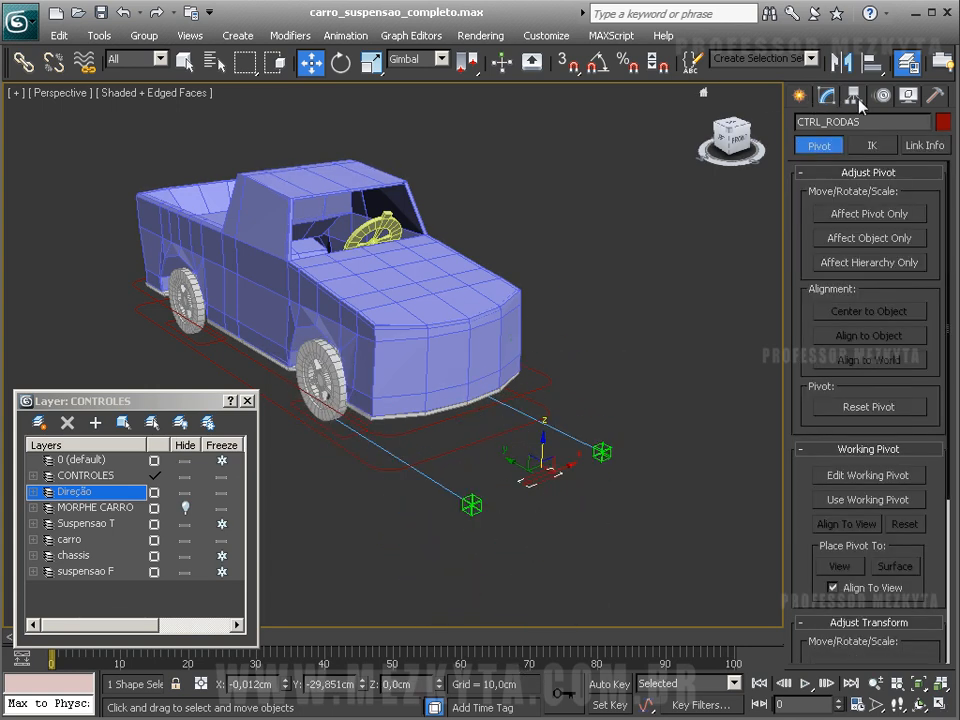
{"action": "left_click", "coordinate": [925, 146]}
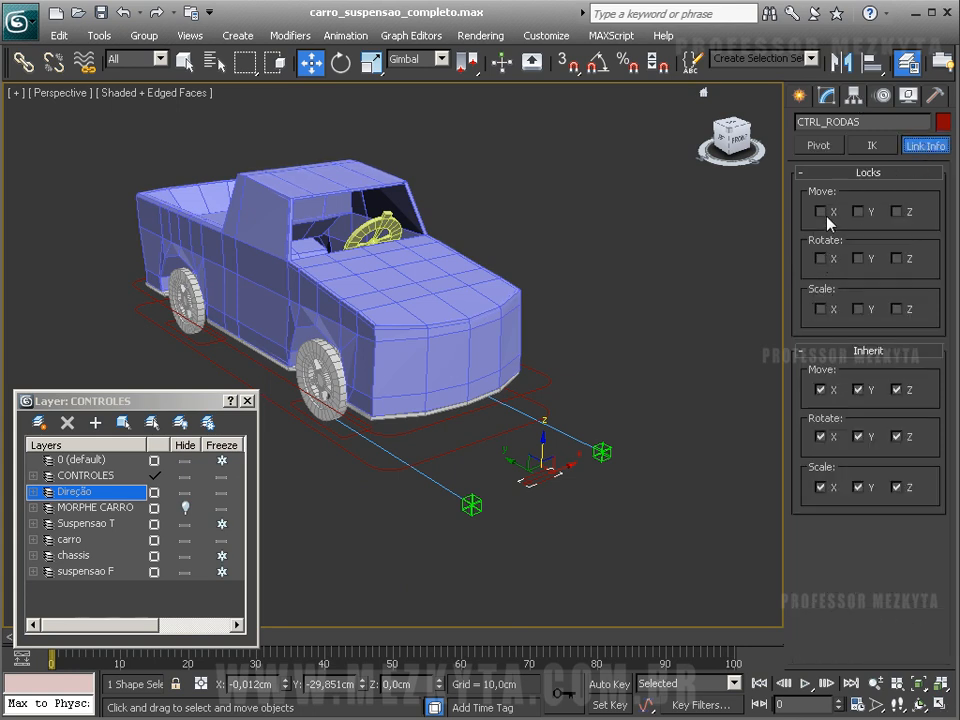
{"action": "left_click", "coordinate": [868, 214]}
{"action": "left_click", "coordinate": [897, 211]}
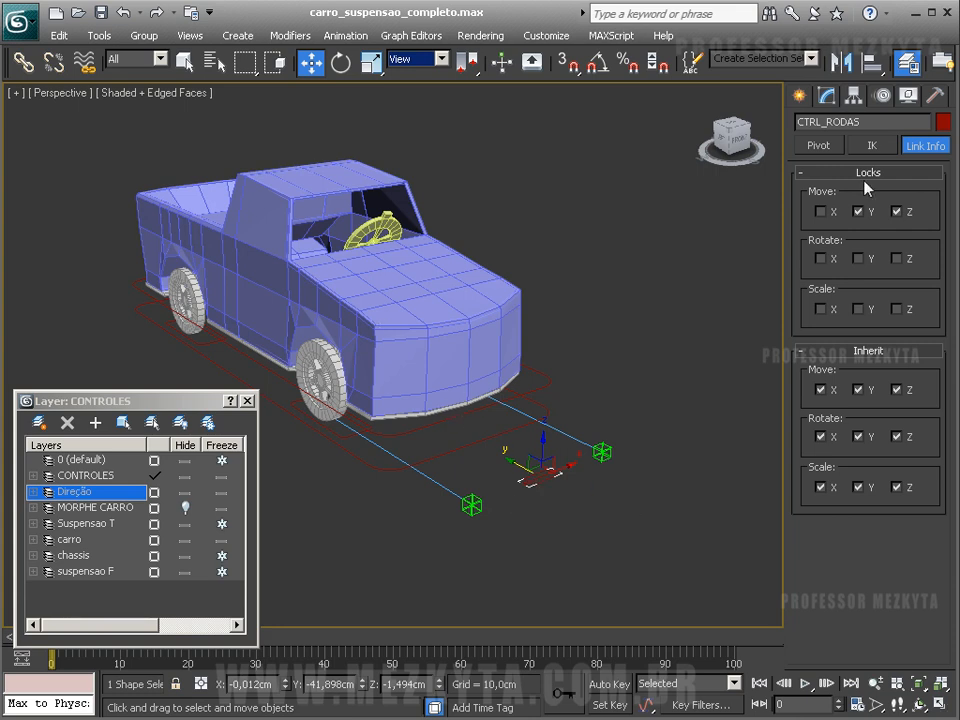
Try other move locks on CTRL_RODAS, first X with Y and then X with Z.
{"action": "left_click", "coordinate": [828, 212]}
{"action": "left_click", "coordinate": [899, 213]}
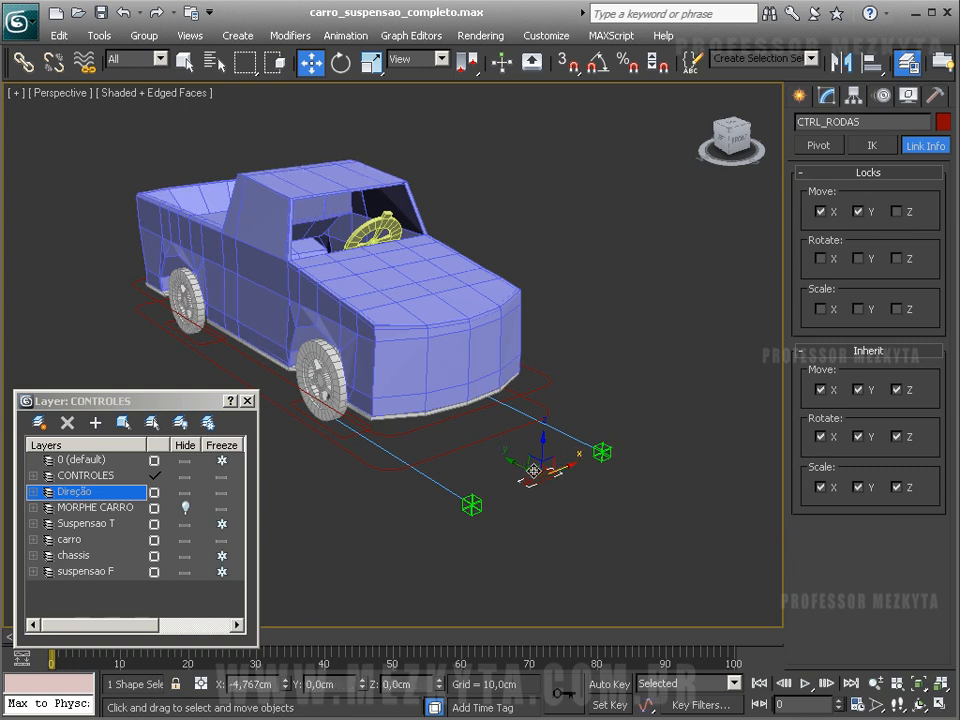
{"action": "left_click", "coordinate": [896, 211]}
{"action": "left_click", "coordinate": [858, 211]}
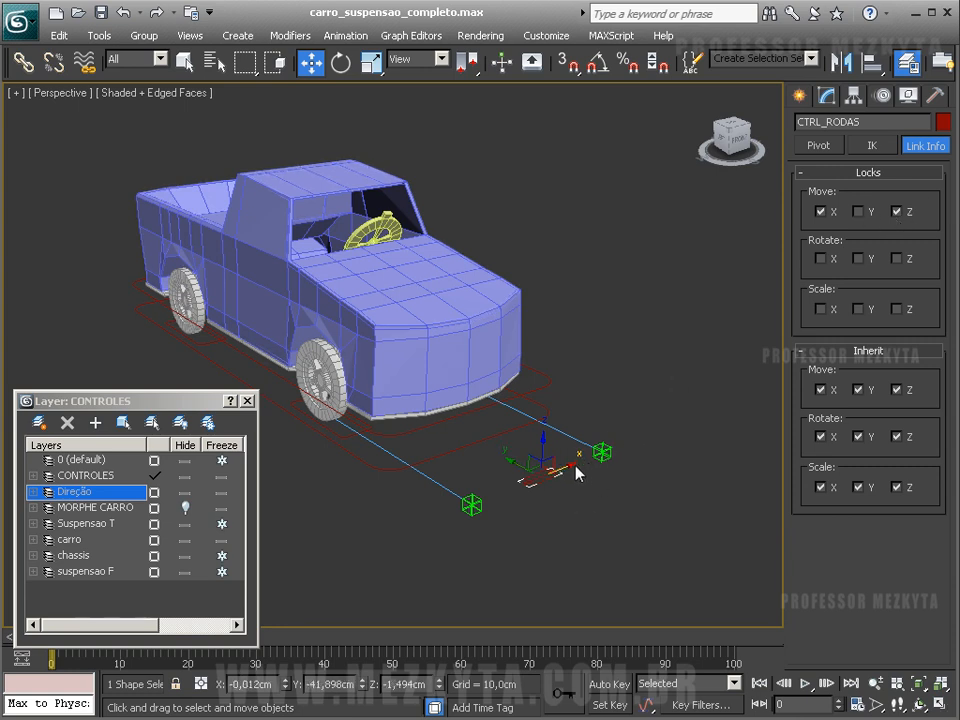
Lock CTRL_RODAS's Y movement again, release the X lock and test moving the control while adjusting the Y lock.
{"action": "left_click", "coordinate": [858, 211]}
{"action": "left_click", "coordinate": [820, 211]}
{"action": "mouse_move", "coordinate": [566, 428]}
{"action": "left_mouse_down"}
{"action": "mouse_move", "coordinate": [581, 422]}
{"action": "mouse_move", "coordinate": [485, 460]}
{"action": "mouse_move", "coordinate": [657, 389]}
{"action": "mouse_move", "coordinate": [584, 420]}
{"action": "left_mouse_up"}
{"action": "left_click", "coordinate": [858, 211]}
Show CTRL_RODAS's motion controllers and test sliding the control along X to steer the front wheels, restoring its position.
{"action": "left_click", "coordinate": [882, 95]}
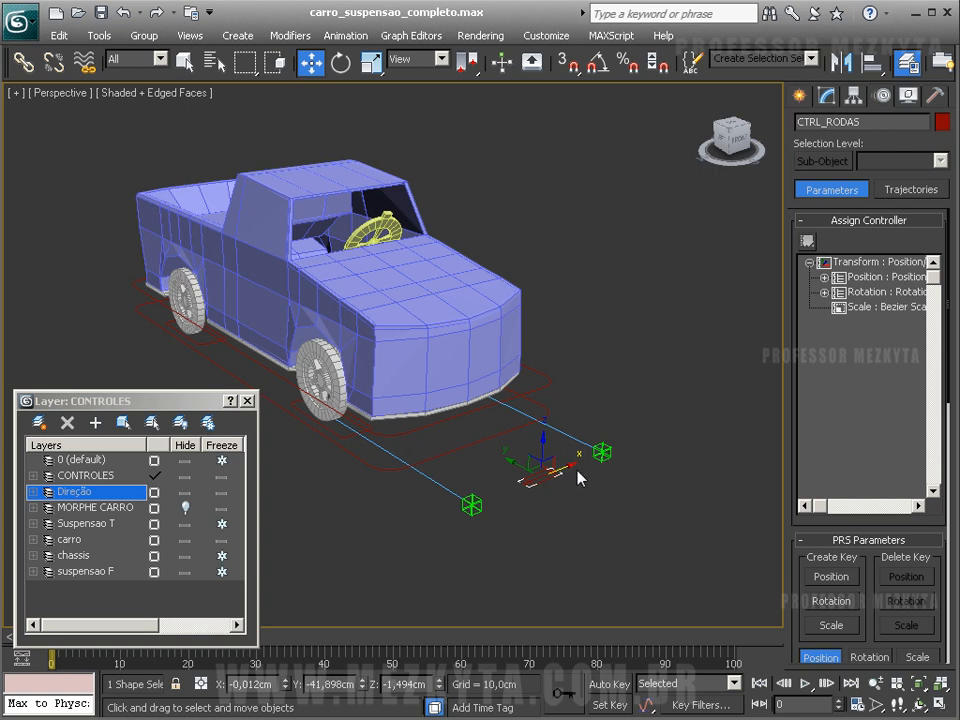
{"action": "left_click_drag", "start_coordinate": [568, 462], "coordinate": [706, 423]}
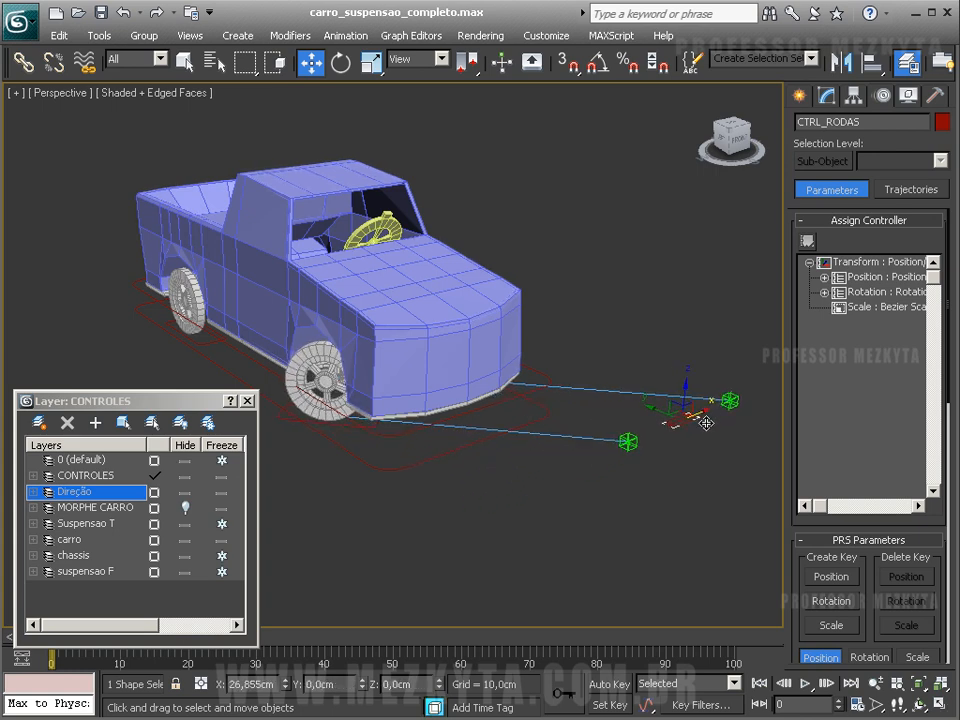
{"action": "left_click_drag", "start_coordinate": [706, 423], "coordinate": [546, 463]}
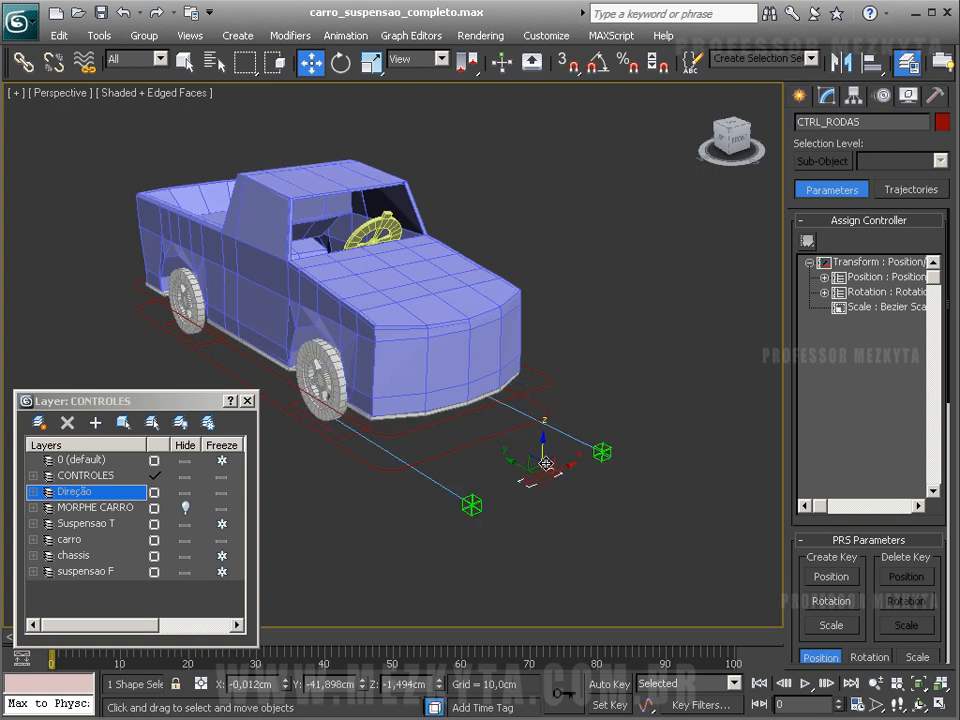